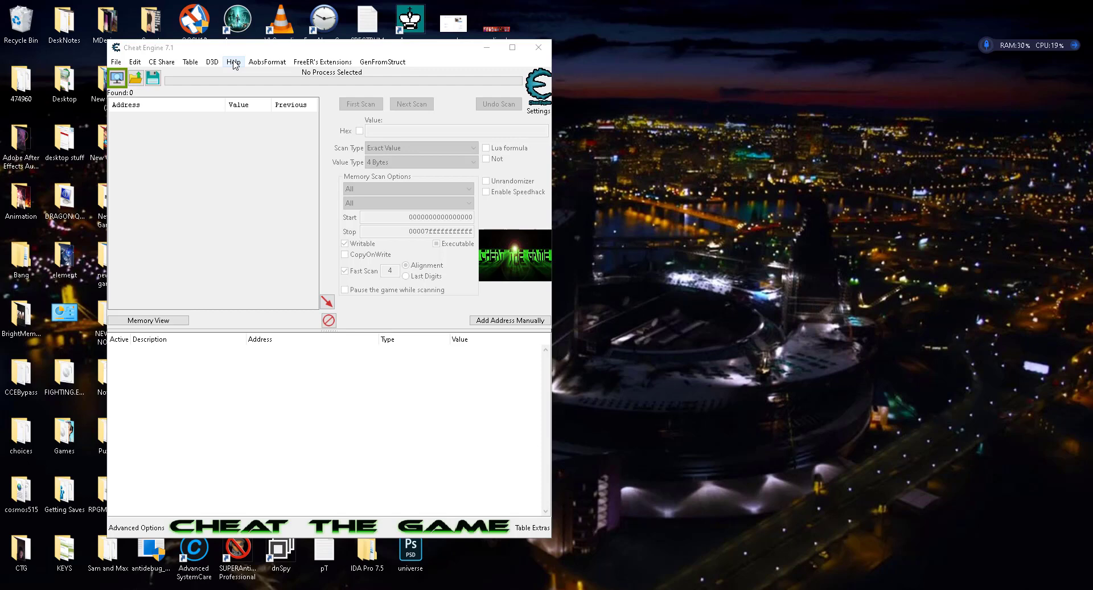
- Launch the 64-bit Cheat Engine tutorial, place its window beside the main window, and advance it to Step 2
click(233, 62)
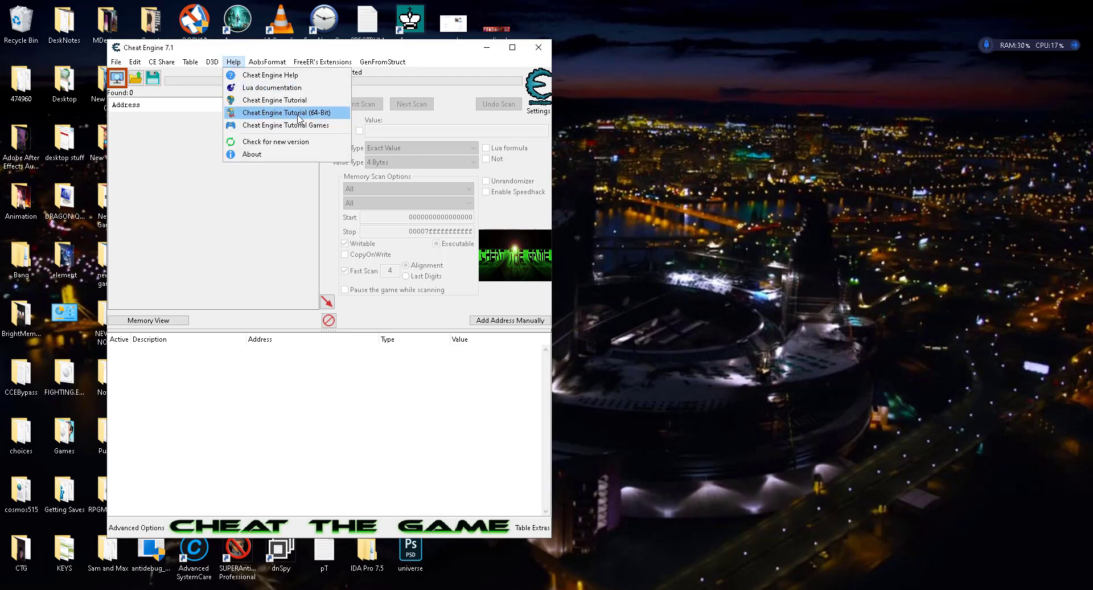
click(334, 113)
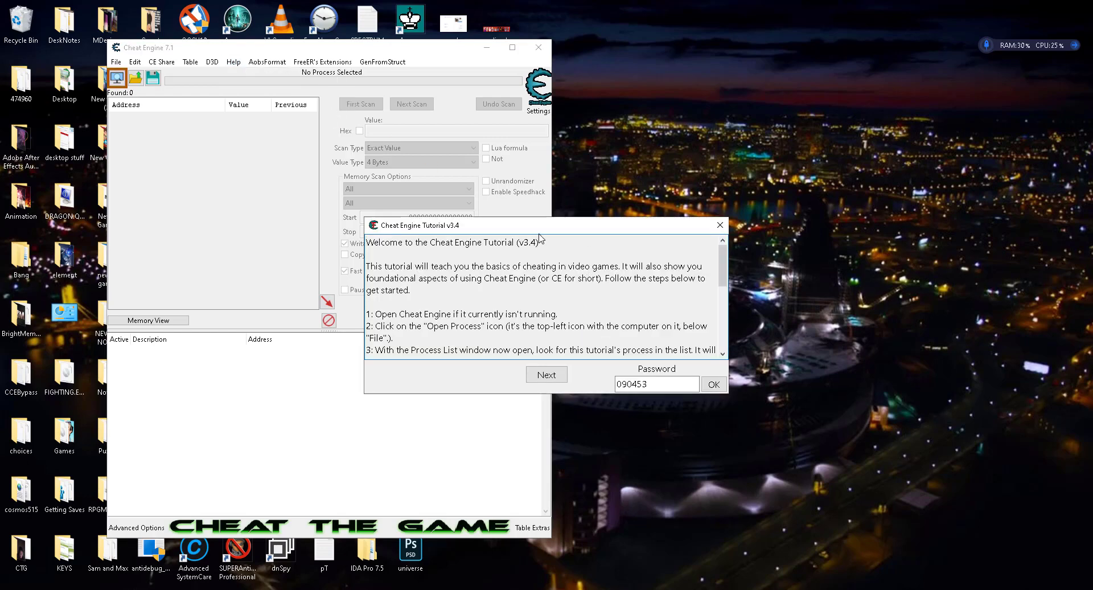
drag(539, 227, 791, 66)
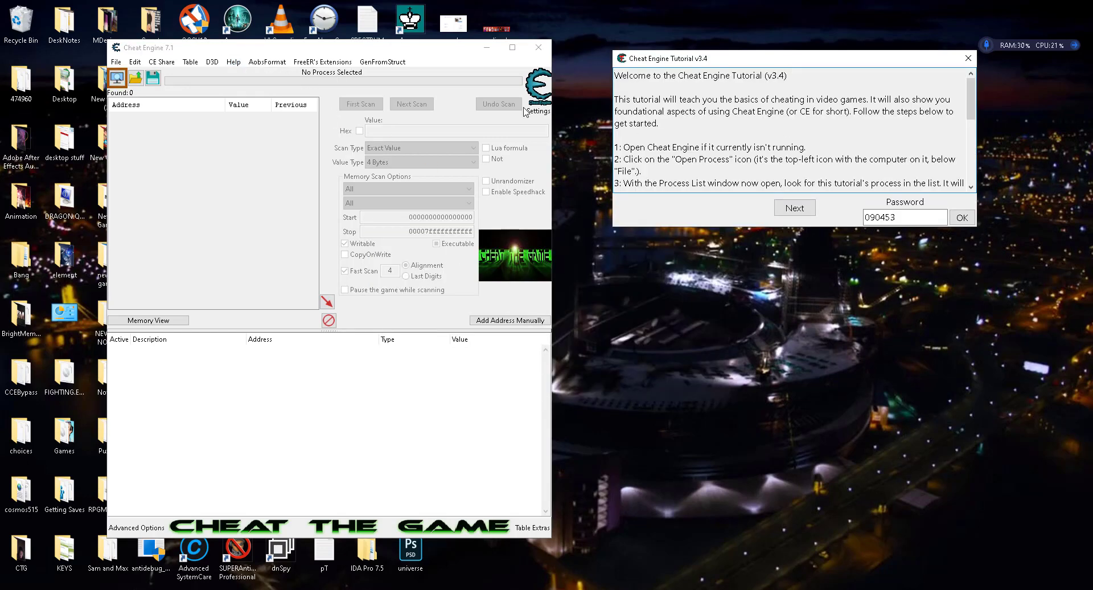
click(217, 53)
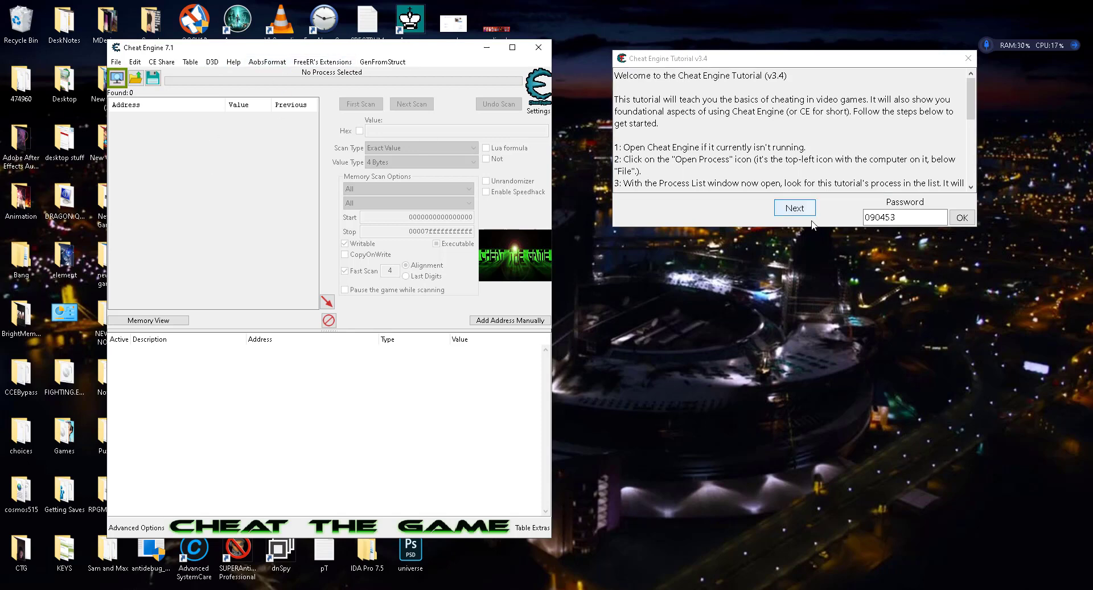
click(795, 208)
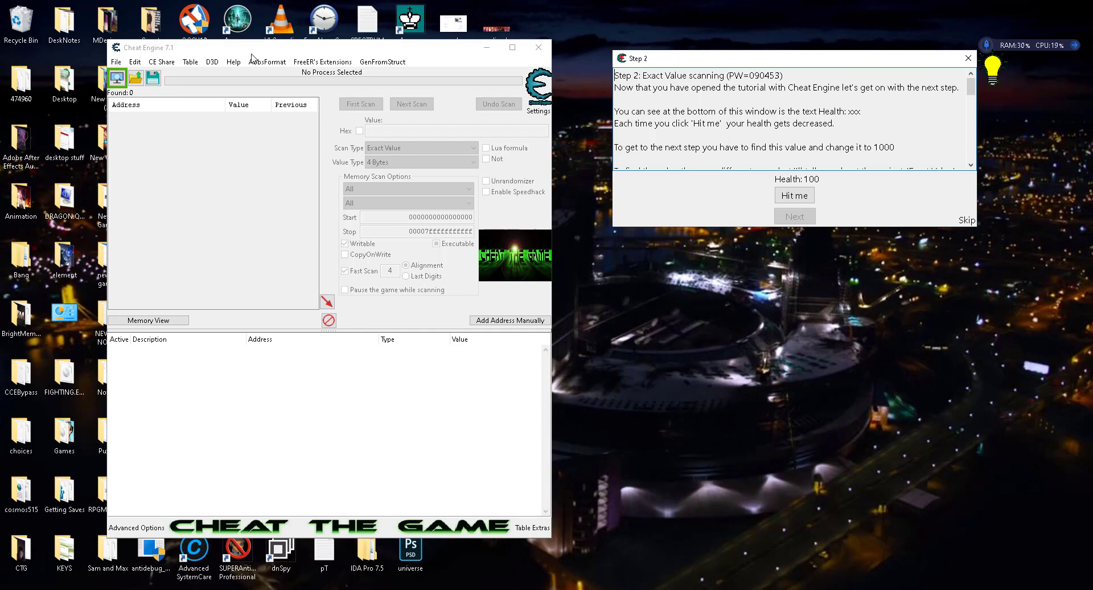
- Open the Tutorial-x86_64 process and load its associated table without executing the Lua script, dismissing the code list
click(115, 79)
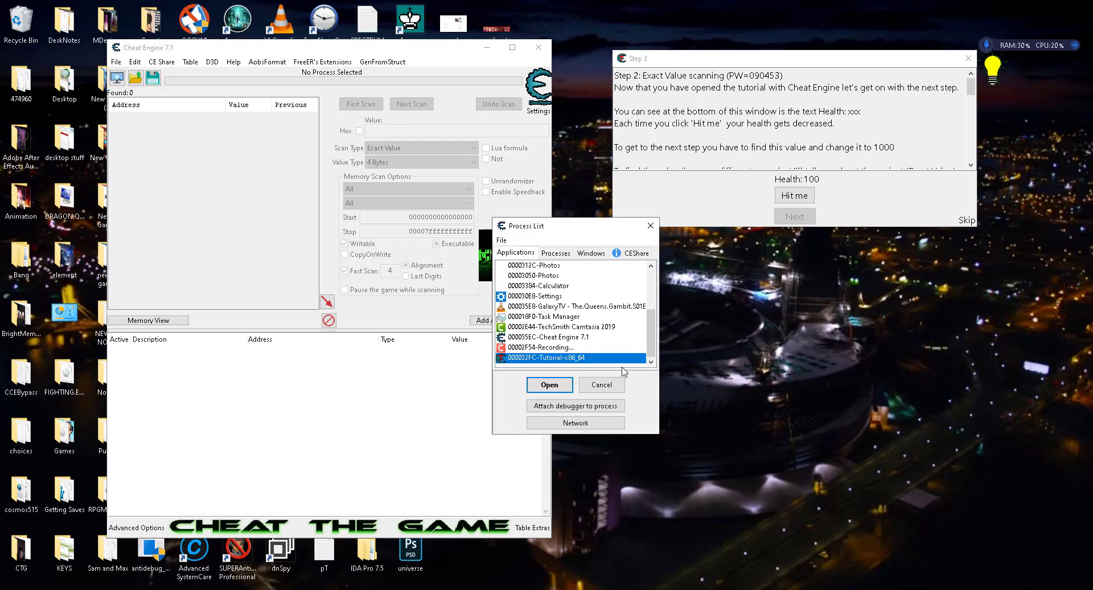
click(556, 387)
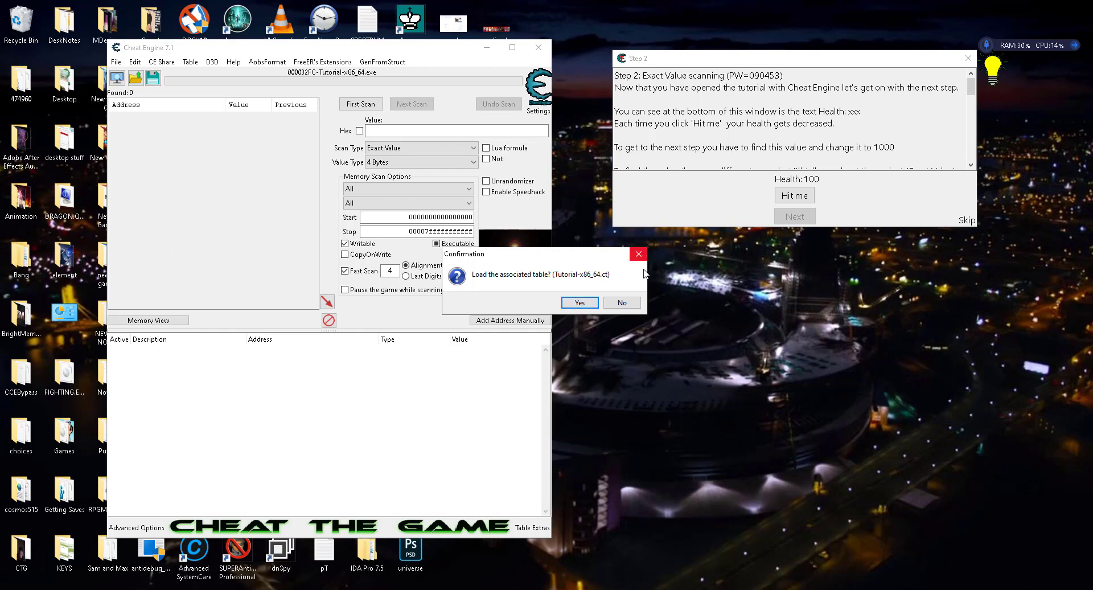
click(580, 302)
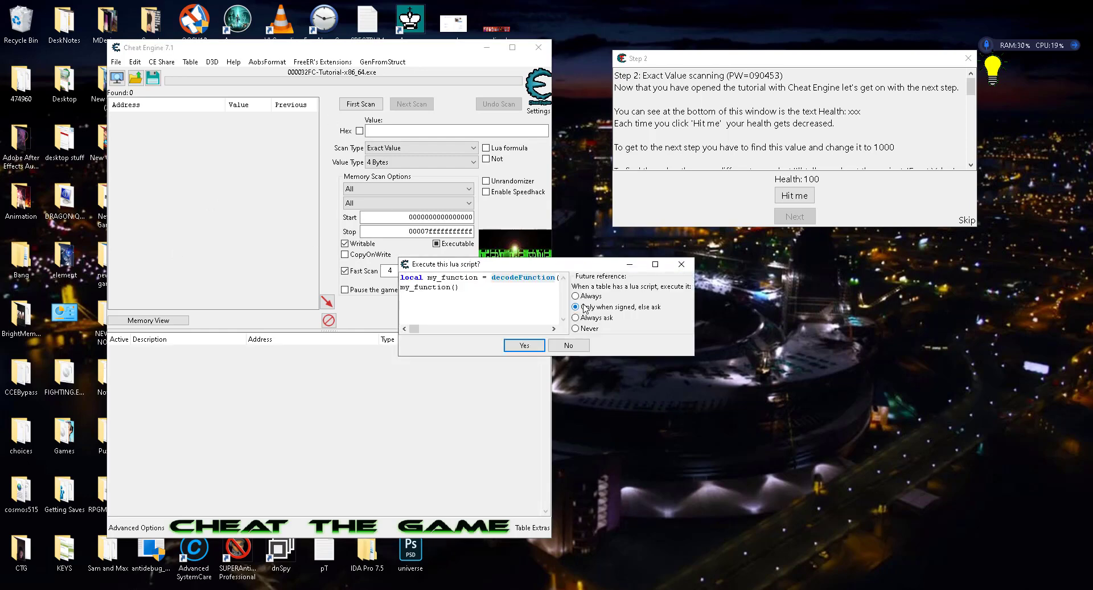
click(578, 345)
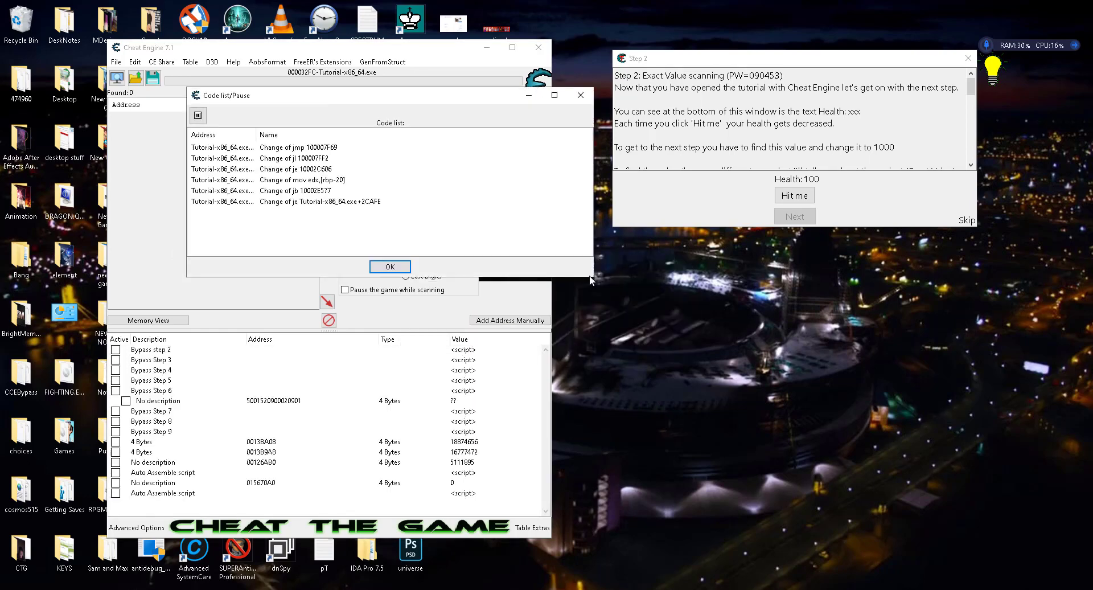
click(390, 266)
- Delete all loaded entries from the address table, from Bypass step 2 through the last Auto Assemble script
click(164, 350)
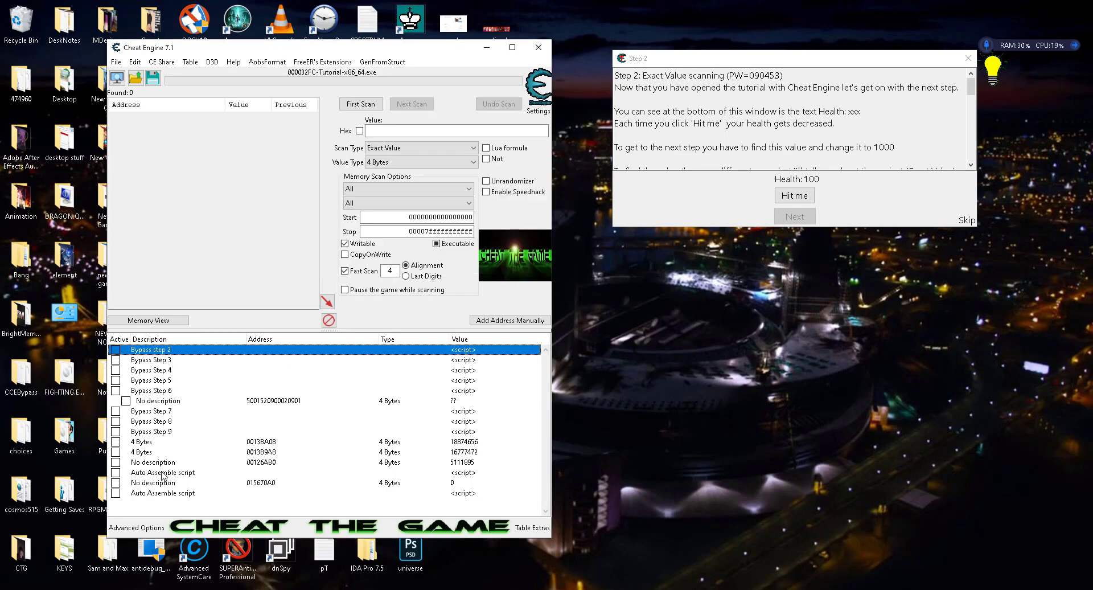
shift+click(163, 493)
right_click(164, 493)
click(219, 308)
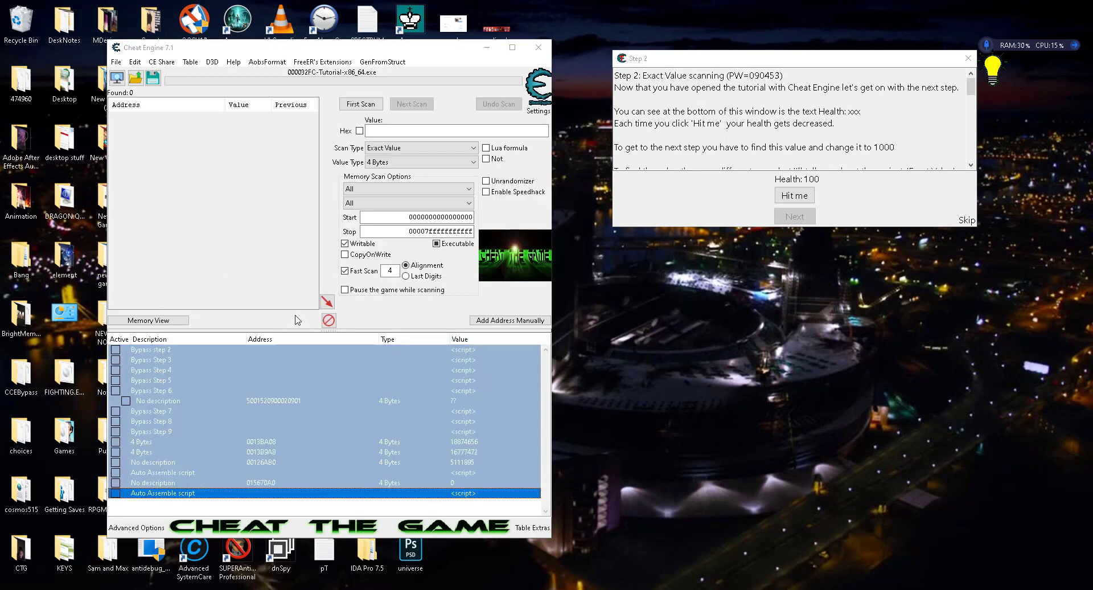
click(572, 303)
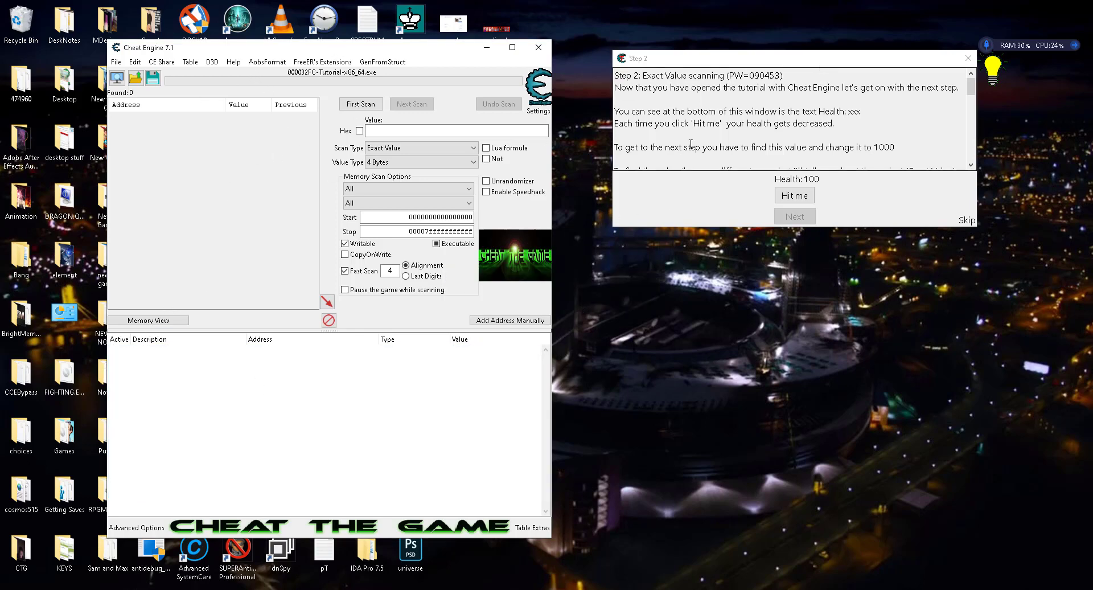
- Open the Memory Viewer for the tutorial process and bring up its Code Filter tool
click(148, 320)
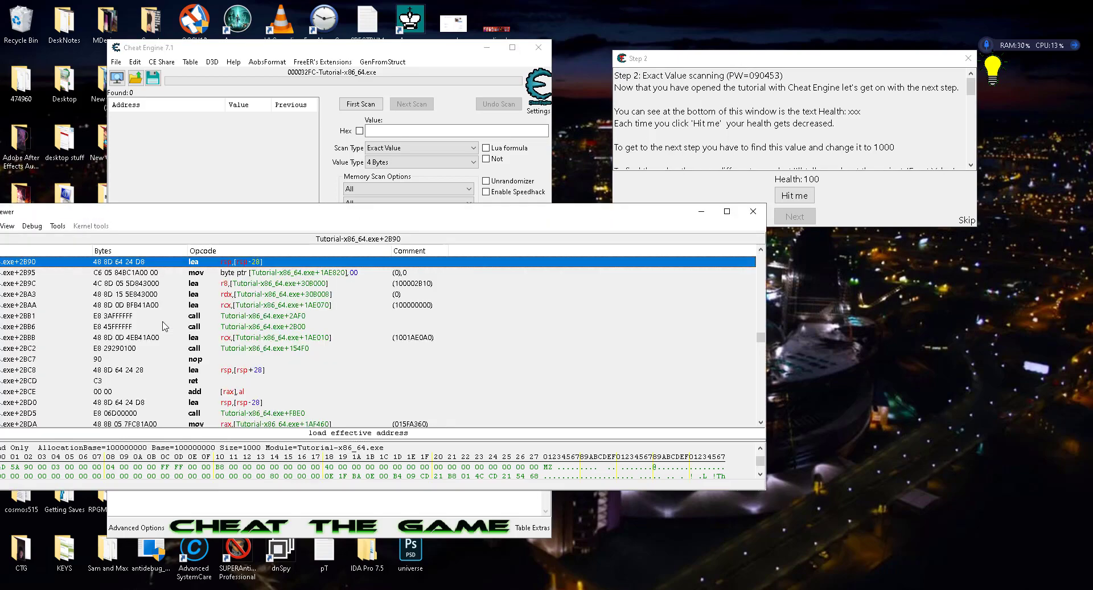
drag(443, 219, 395, 152)
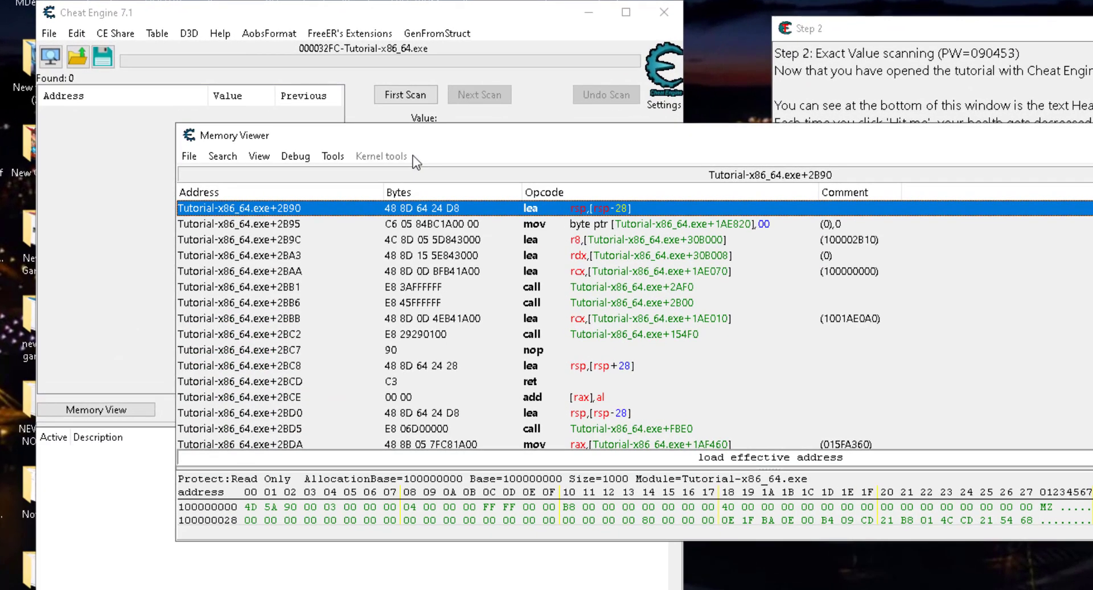
click(333, 156)
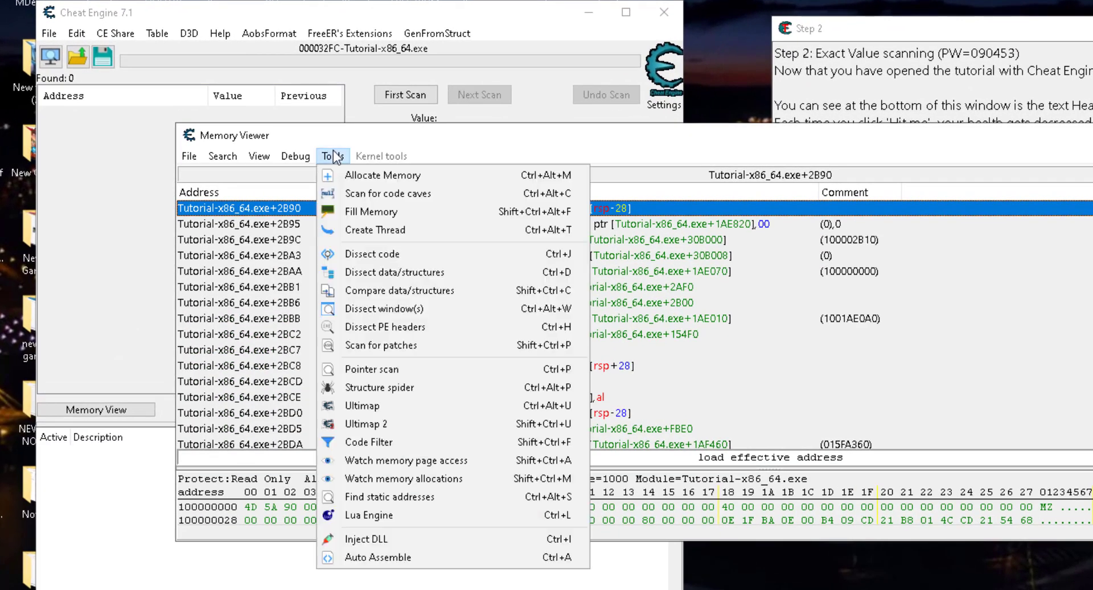
click(380, 443)
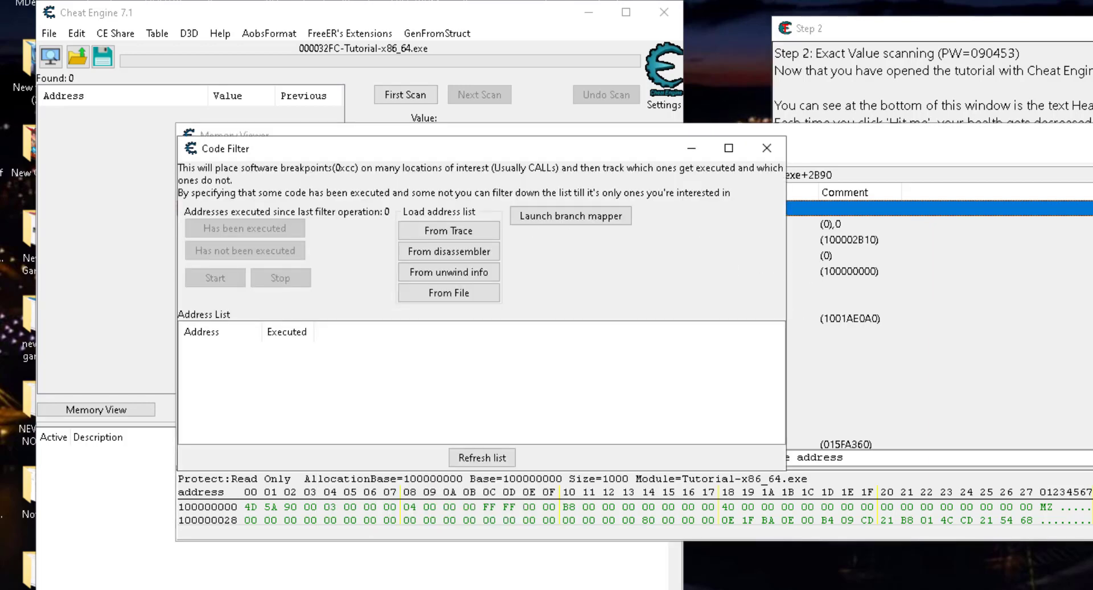
- Make the Memory Viewer window taller, enlarge its disassembly pane, and move the window below the Code Filter's heading
click(1030, 136)
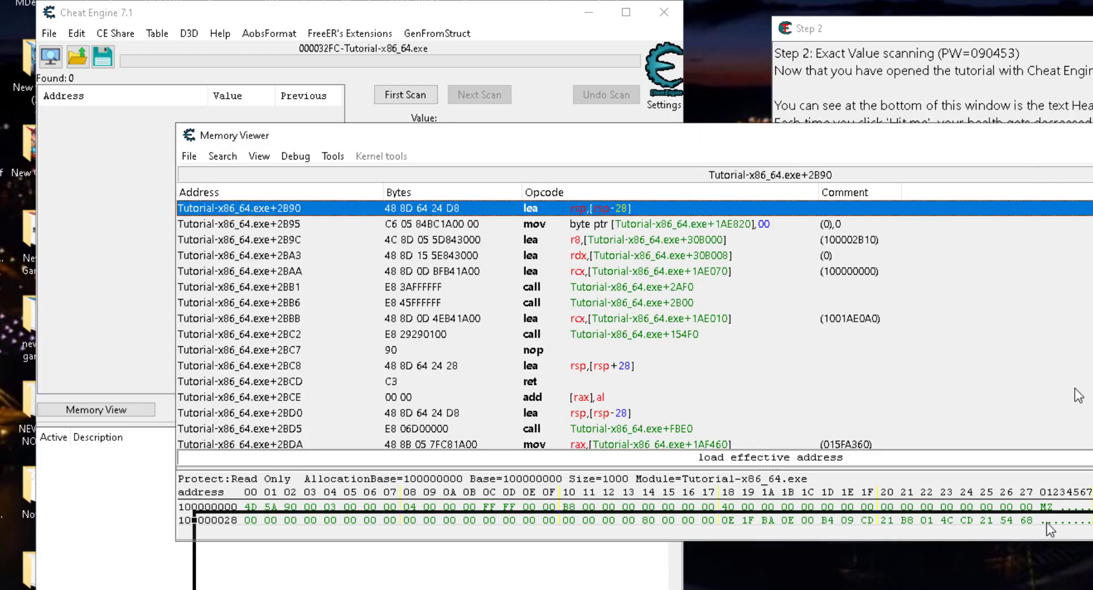
drag(1050, 530, 961, 10)
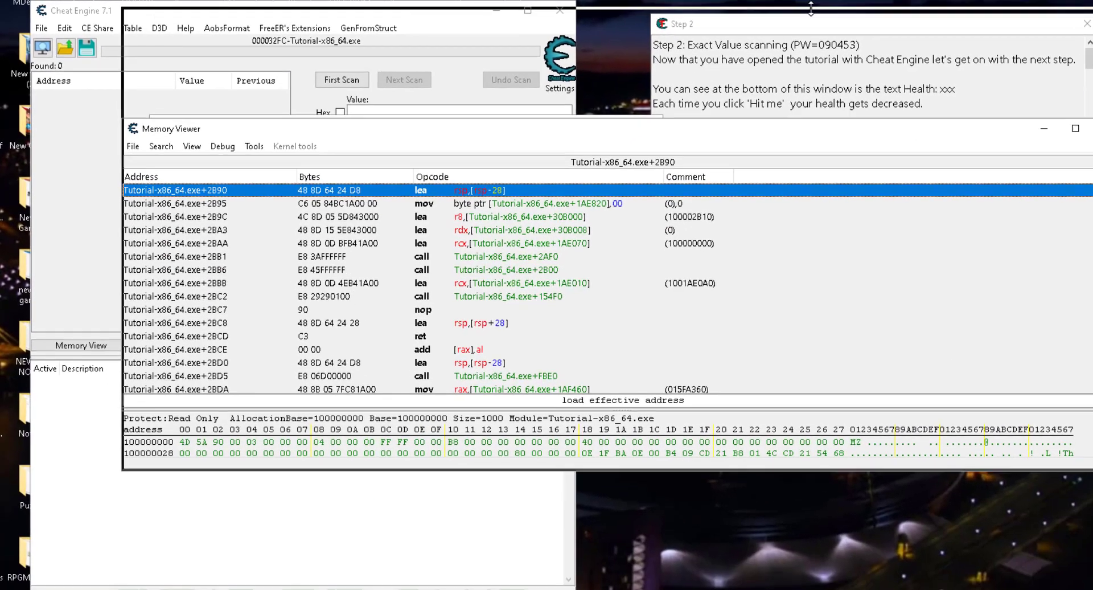
drag(811, 8, 811, 5)
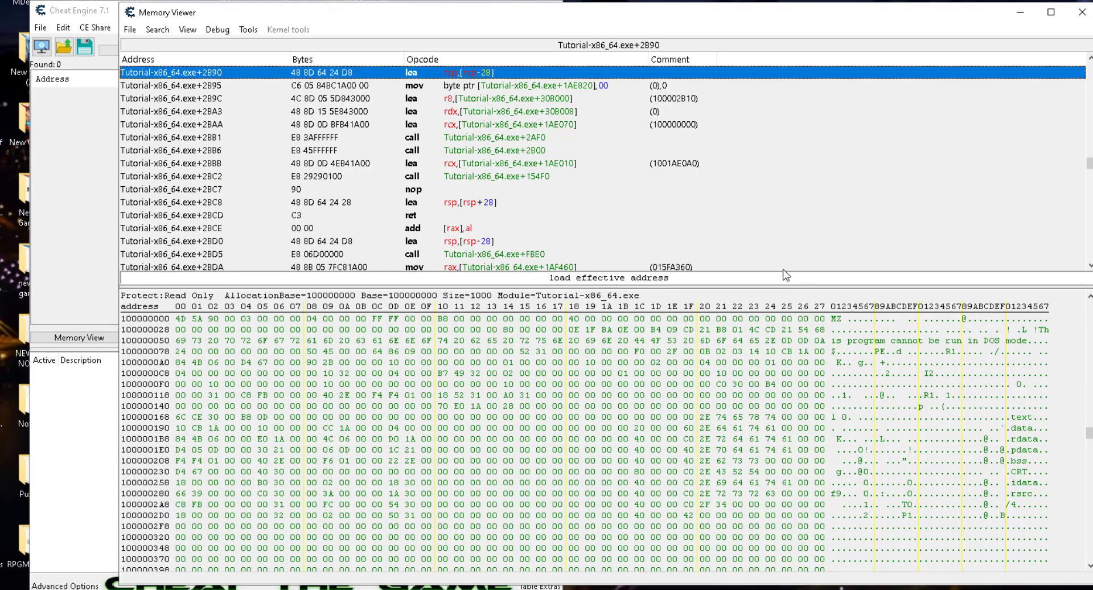
drag(785, 278, 807, 74)
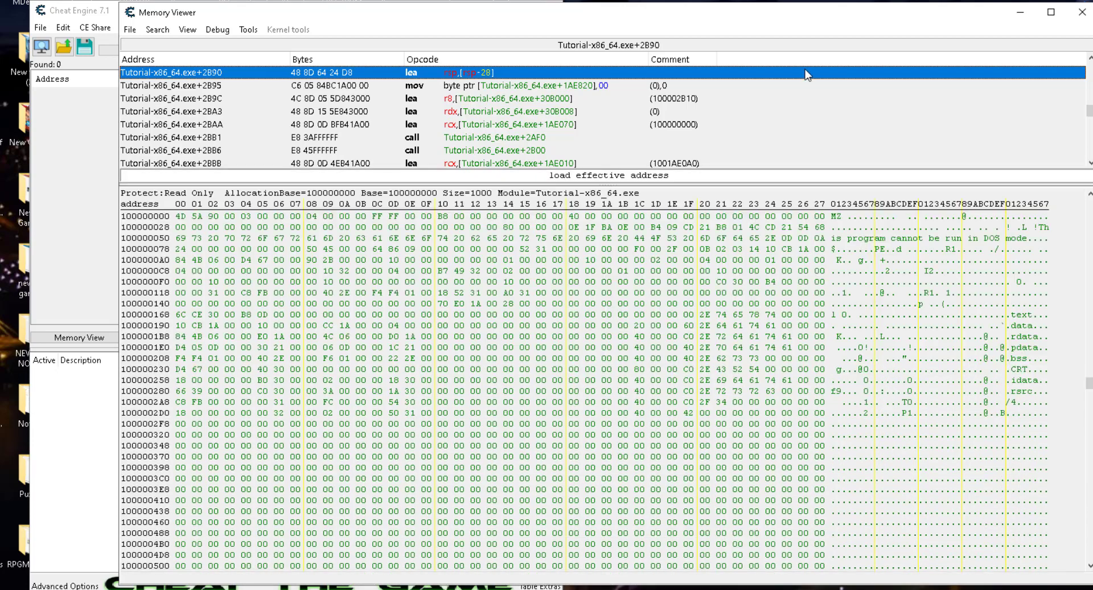
drag(769, 183, 746, 423)
double_click(783, 20)
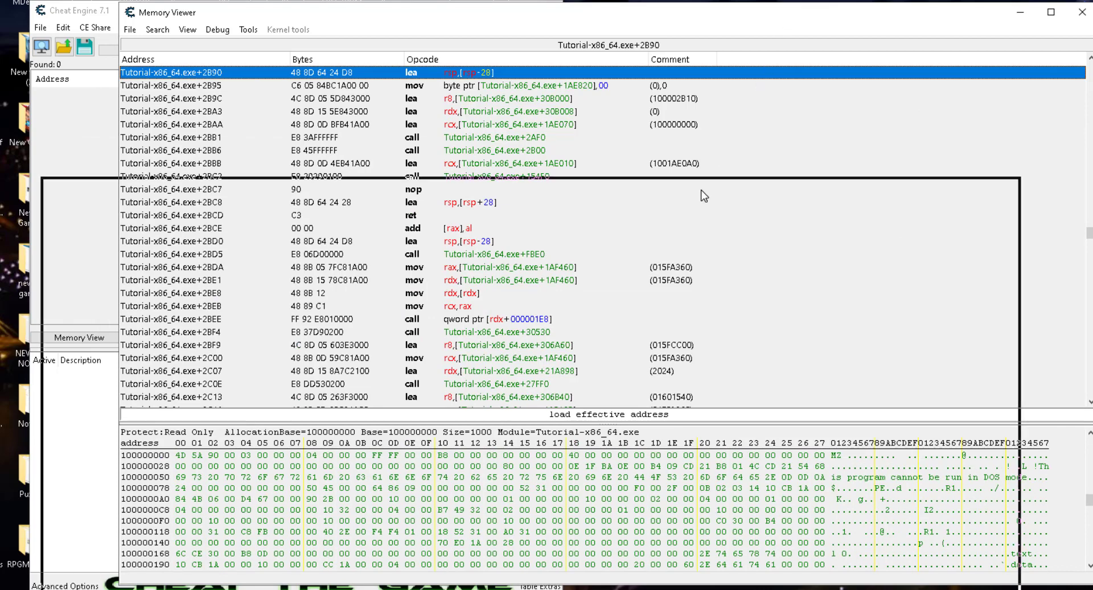
- Load the Code Filter address list from the unwind info of Tutorial-x86_64.exe and widen the Address column to show full addresses
click(438, 127)
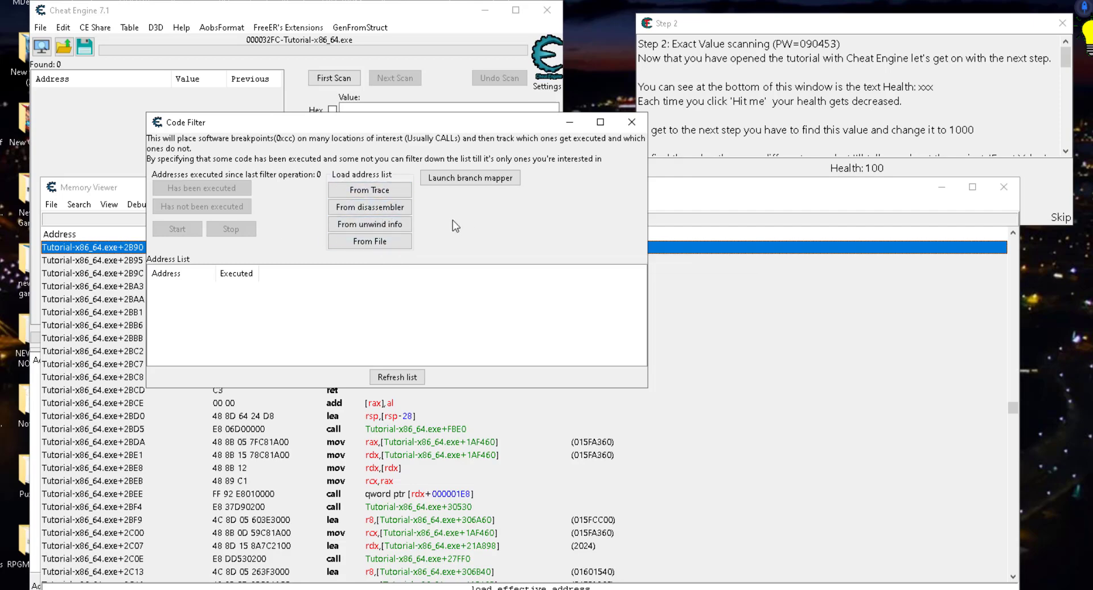
click(382, 225)
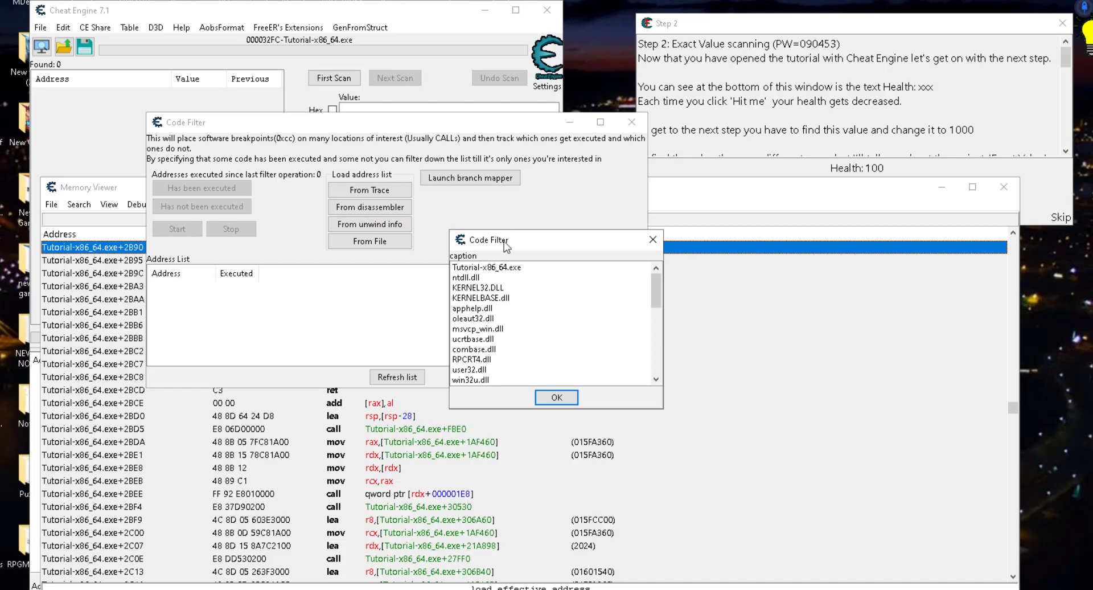
click(496, 268)
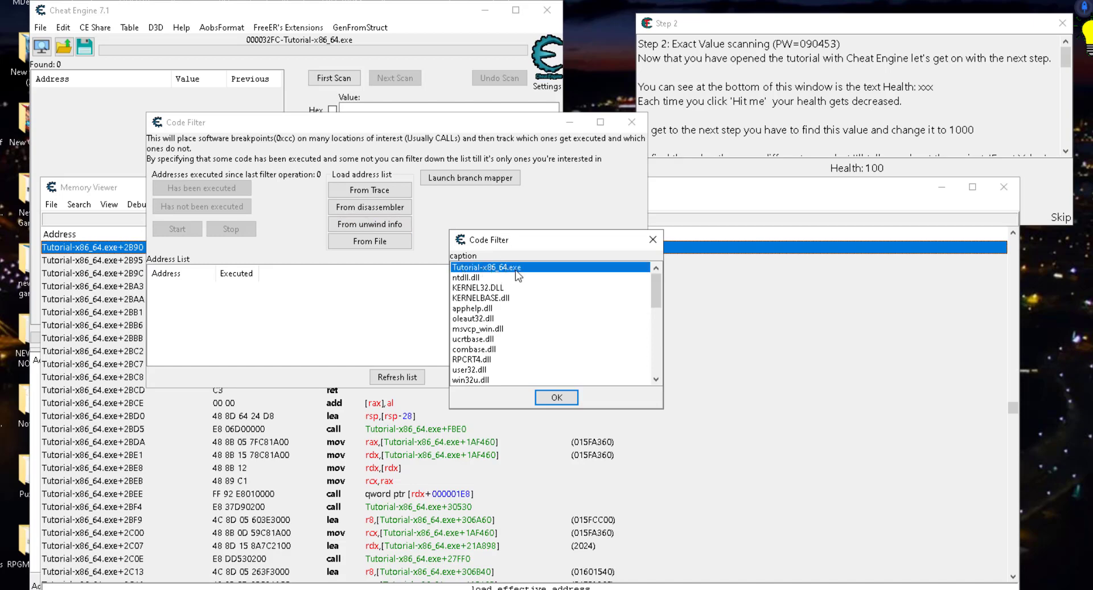
click(557, 398)
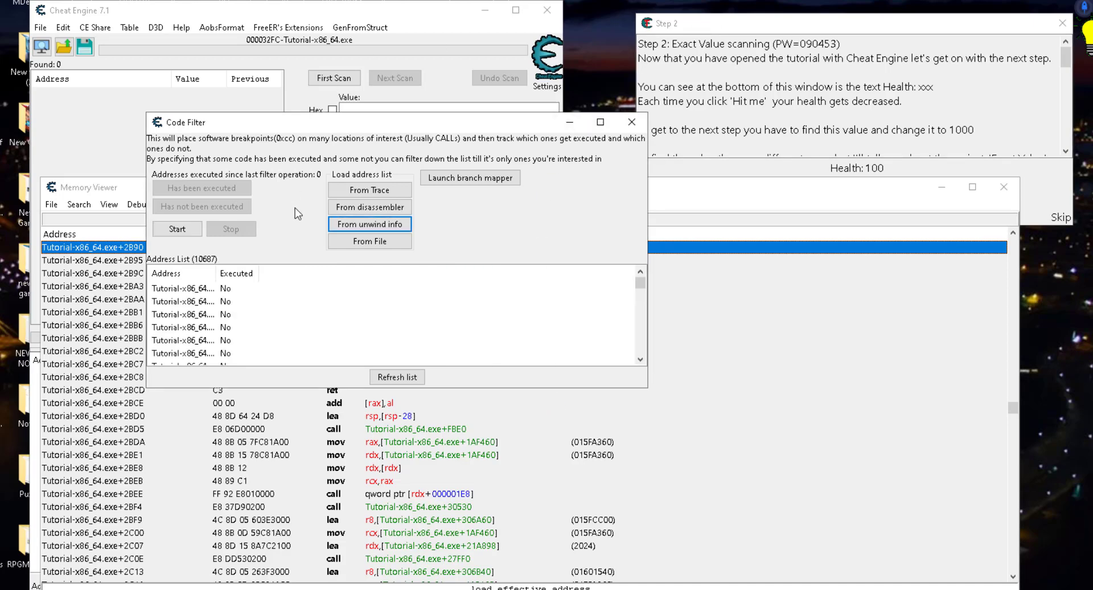
drag(217, 273, 249, 274)
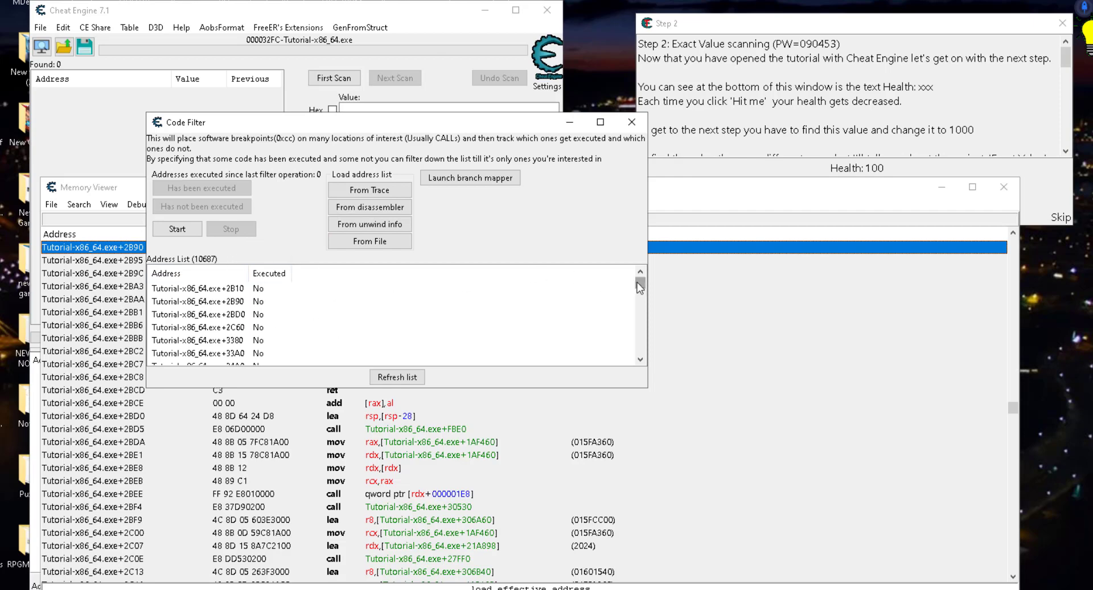
mouse_move(640, 288)
mouse_down()
mouse_move(640, 353)
mouse_move(640, 283)
mouse_up()
- Start the Code Filter tracking and agree to attach the debugger to the tutorial process
click(753, 28)
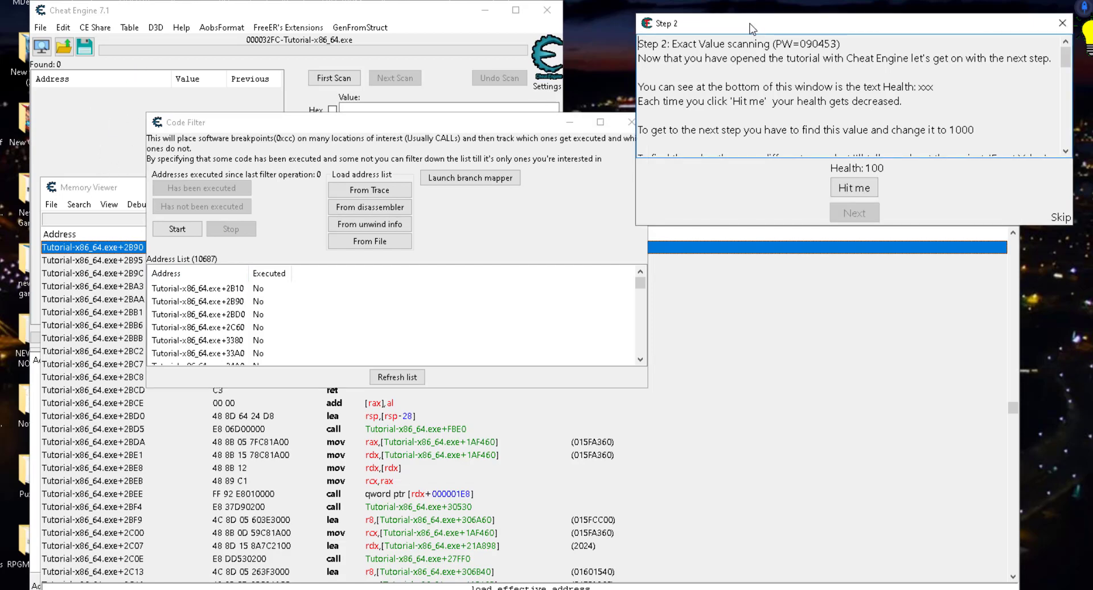
click(182, 229)
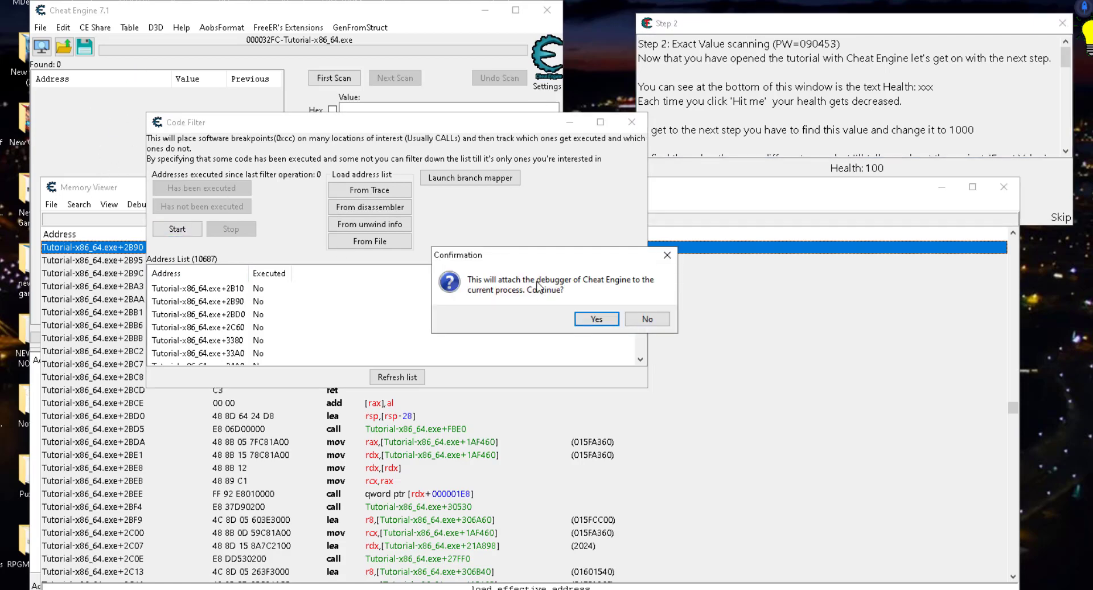
click(596, 319)
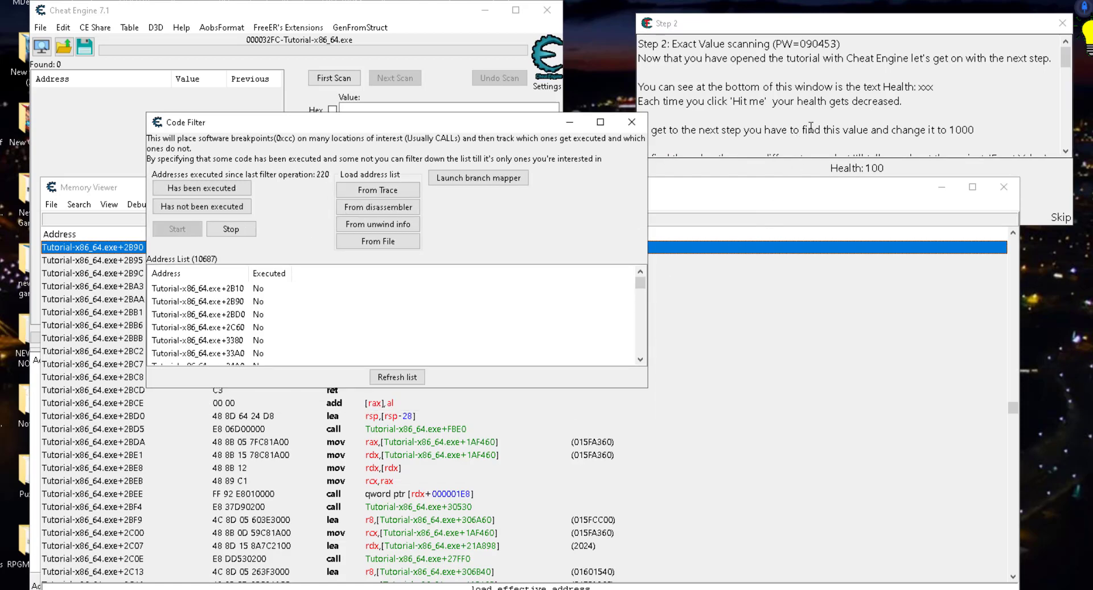
- Take one hit in the tutorial and filter the address list to code that has been executed
click(887, 48)
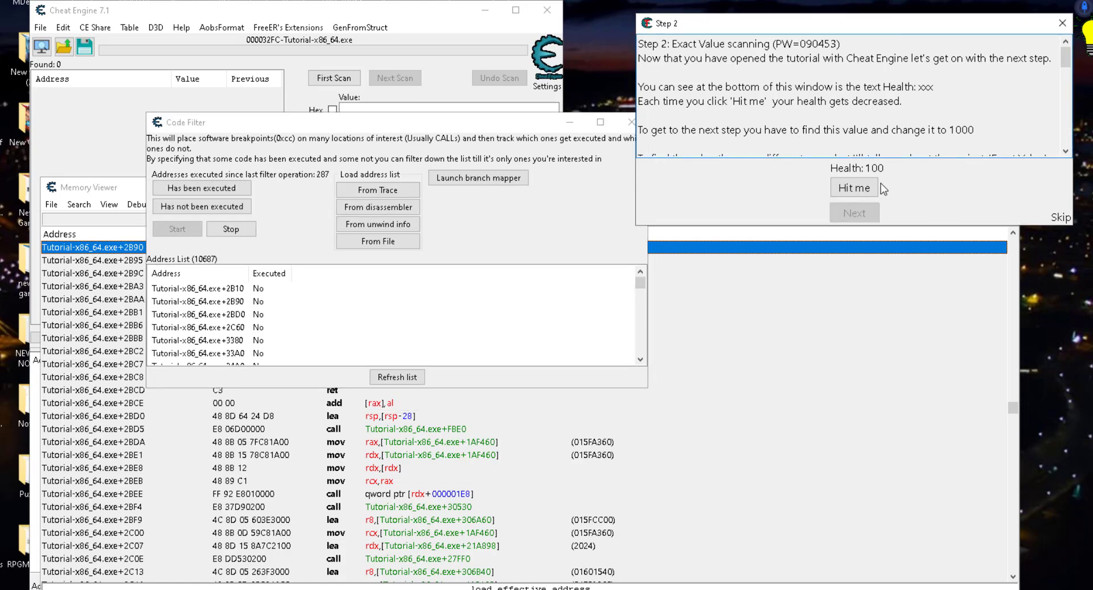
click(854, 190)
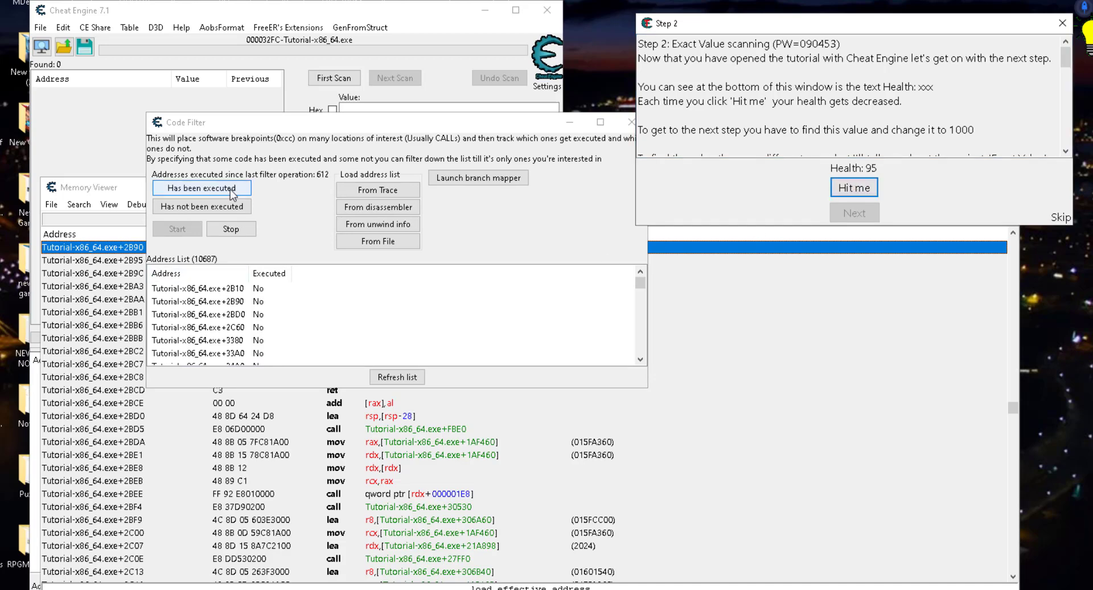
click(200, 189)
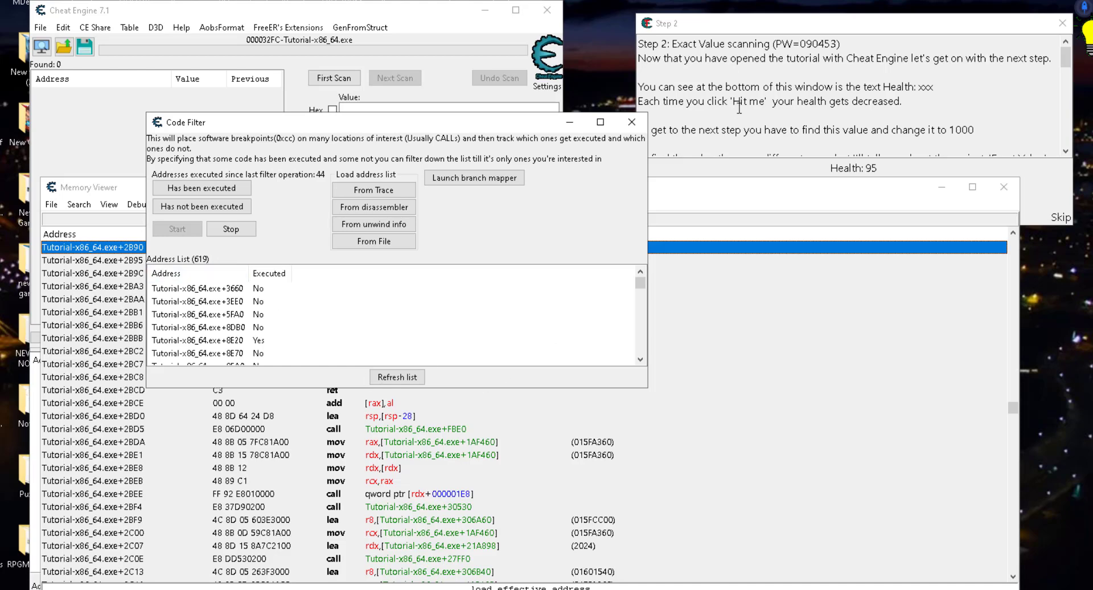
- Enlarge the tutorial window without taking a hit, then filter the address list to code that has not been executed
click(752, 27)
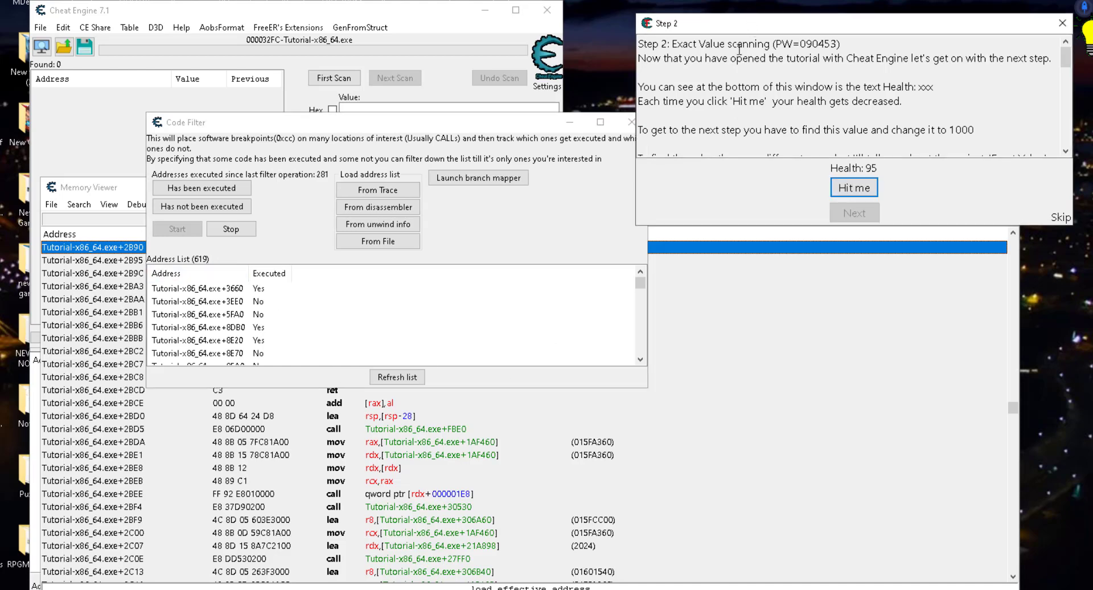
drag(637, 228, 505, 462)
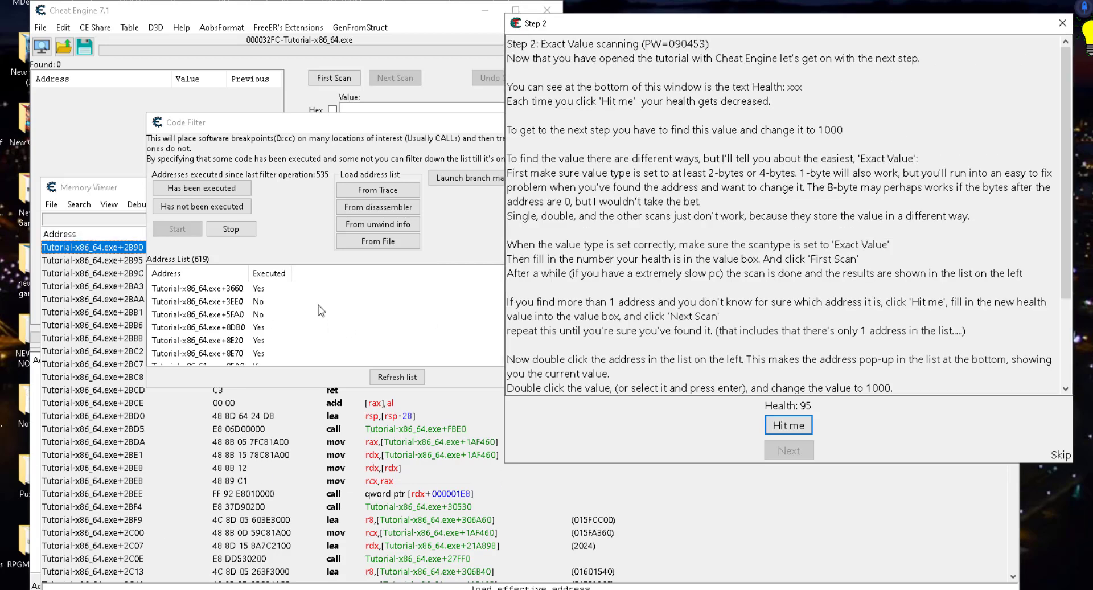
click(225, 212)
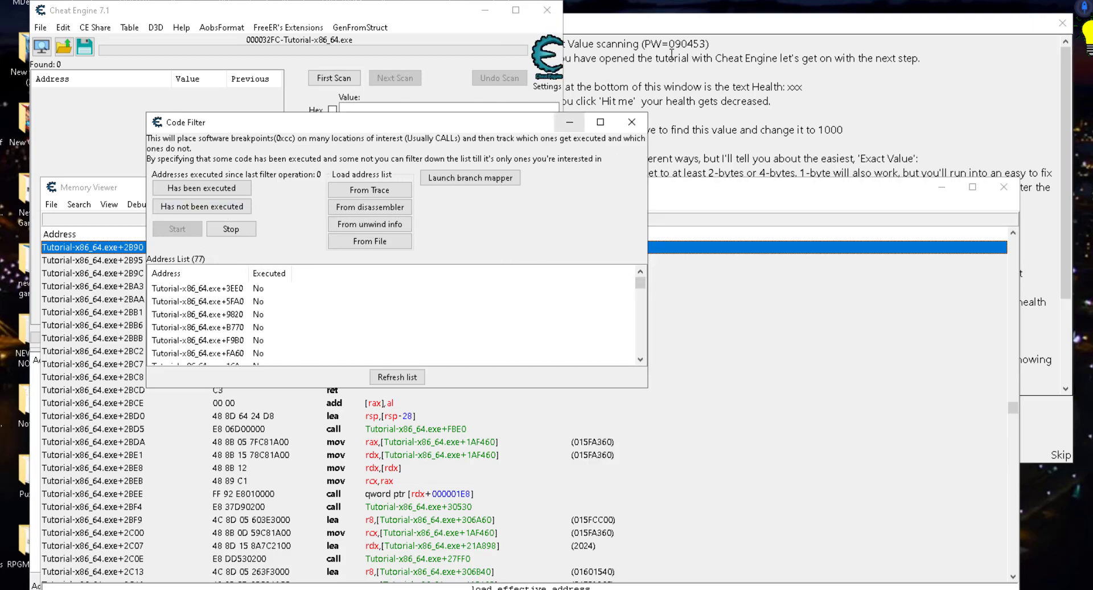
- Select and scroll the tutorial's instruction text without taking a hit, then filter the address list to code that has not been executed
click(715, 36)
drag(510, 41, 943, 411)
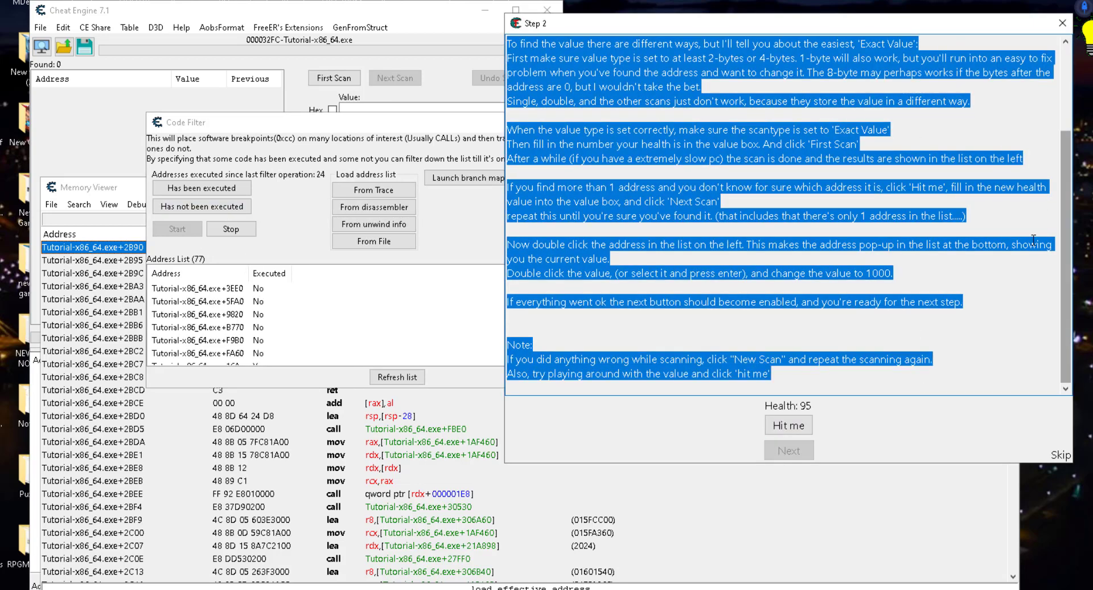
scroll(1046, 148, up, 3)
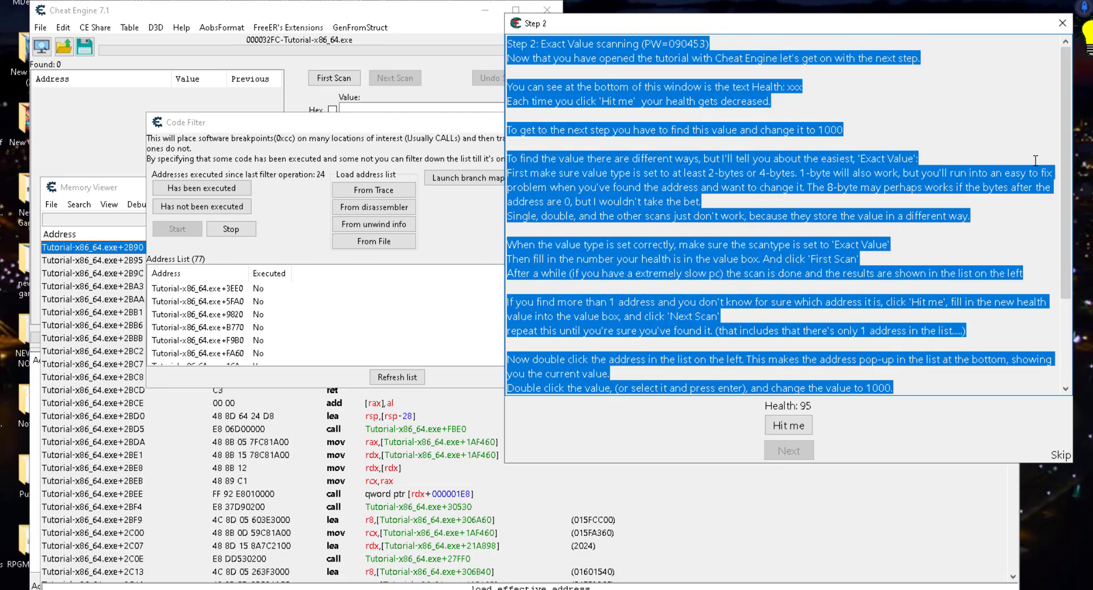
scroll(1048, 183, down, 1)
click(238, 206)
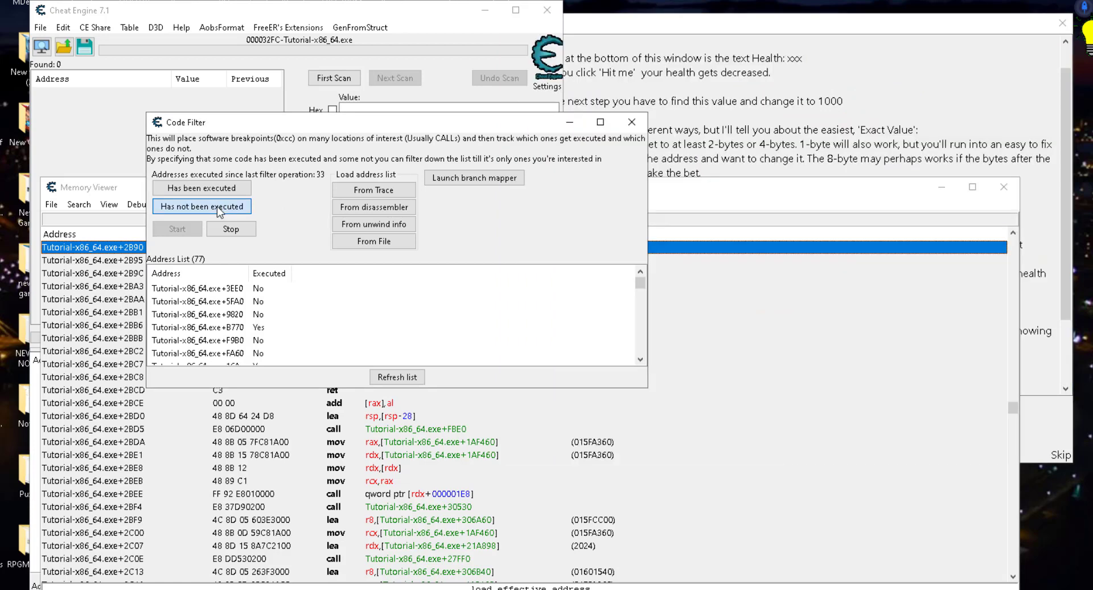
- Take one hit in the Step 2 tutorial and filter the address list to code that has been executed
click(737, 32)
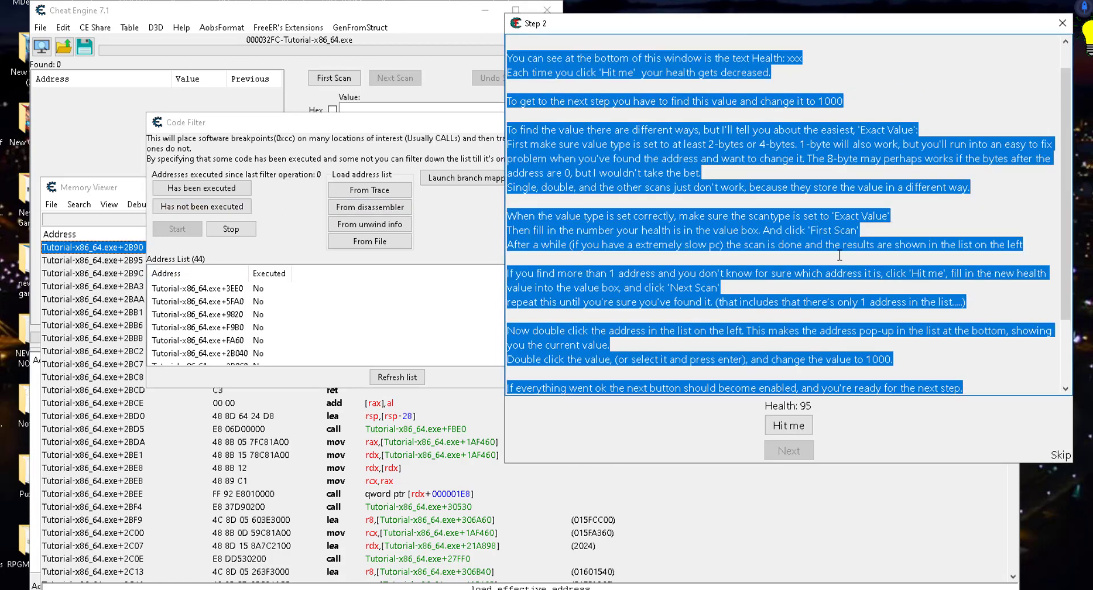
click(800, 337)
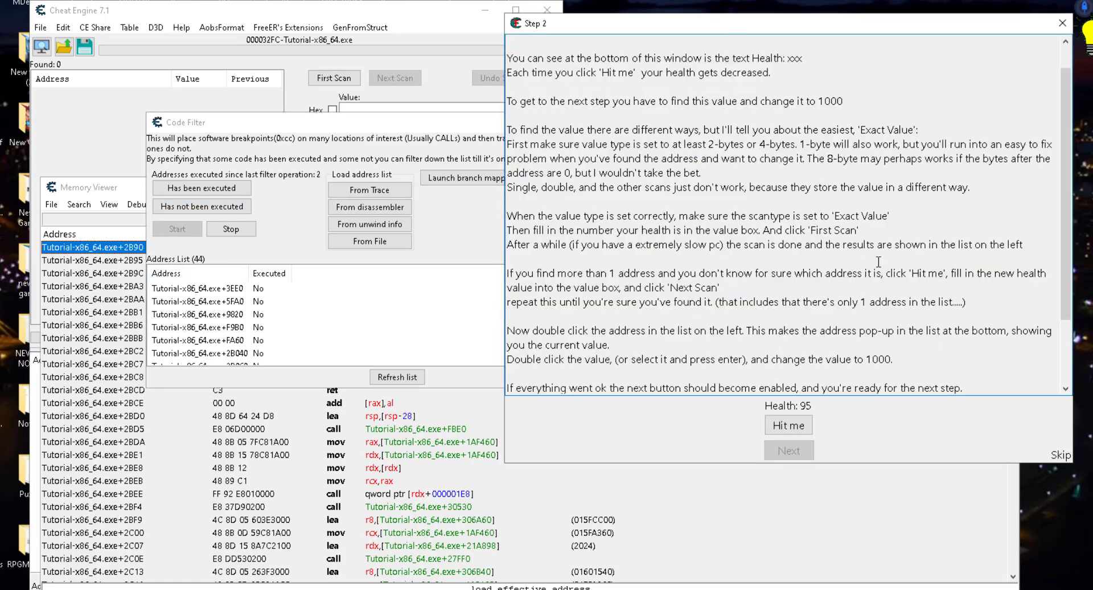
click(795, 426)
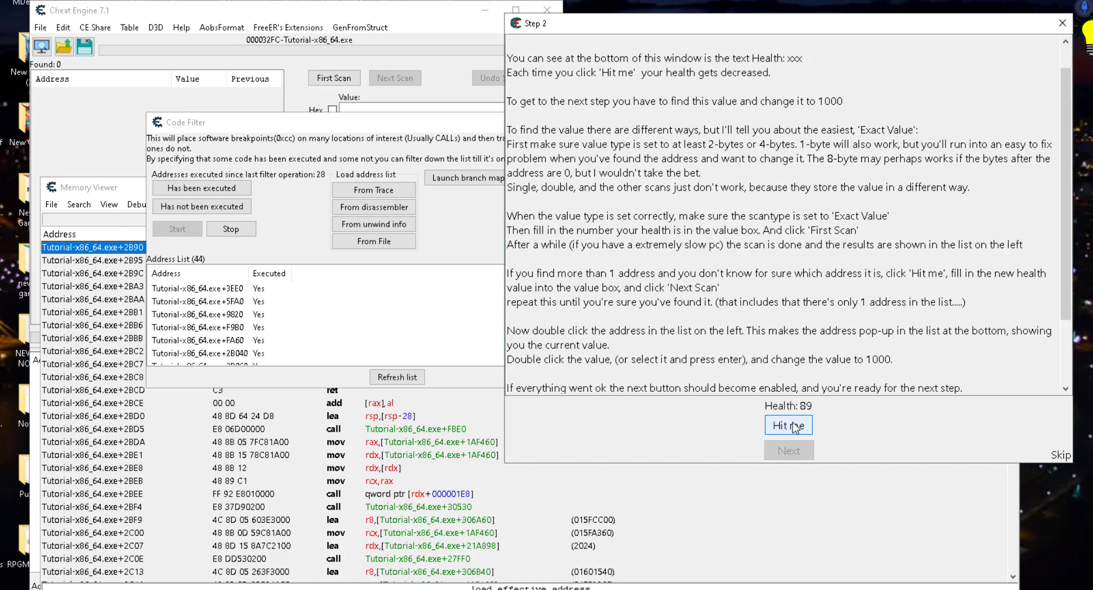
click(219, 192)
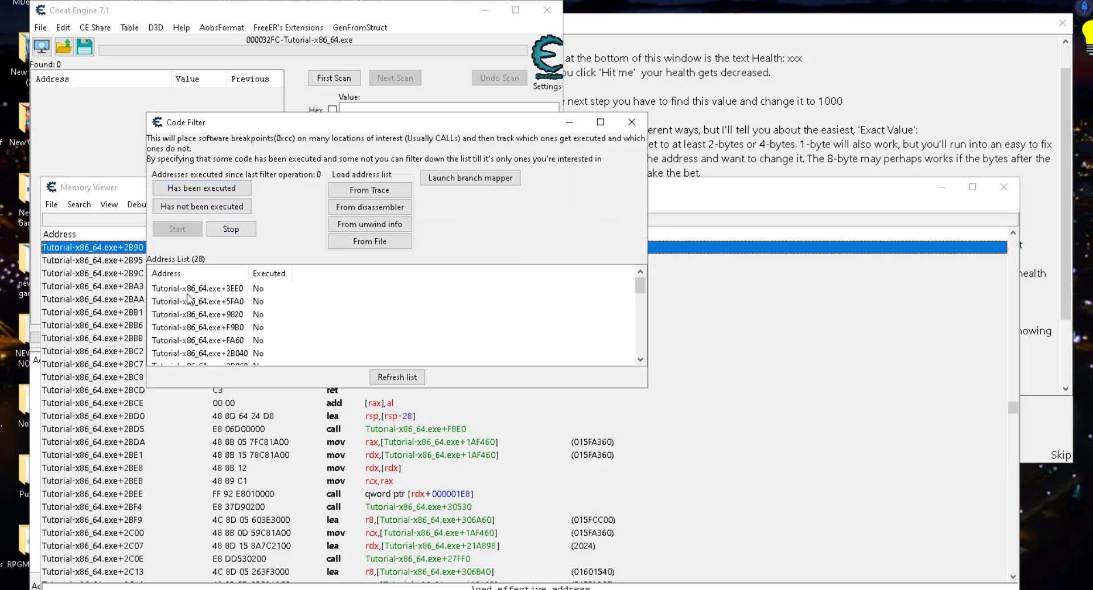
- Move the tutorial window and highlight part of its text without taking a hit, then filter the address list to non-executed code
click(723, 21)
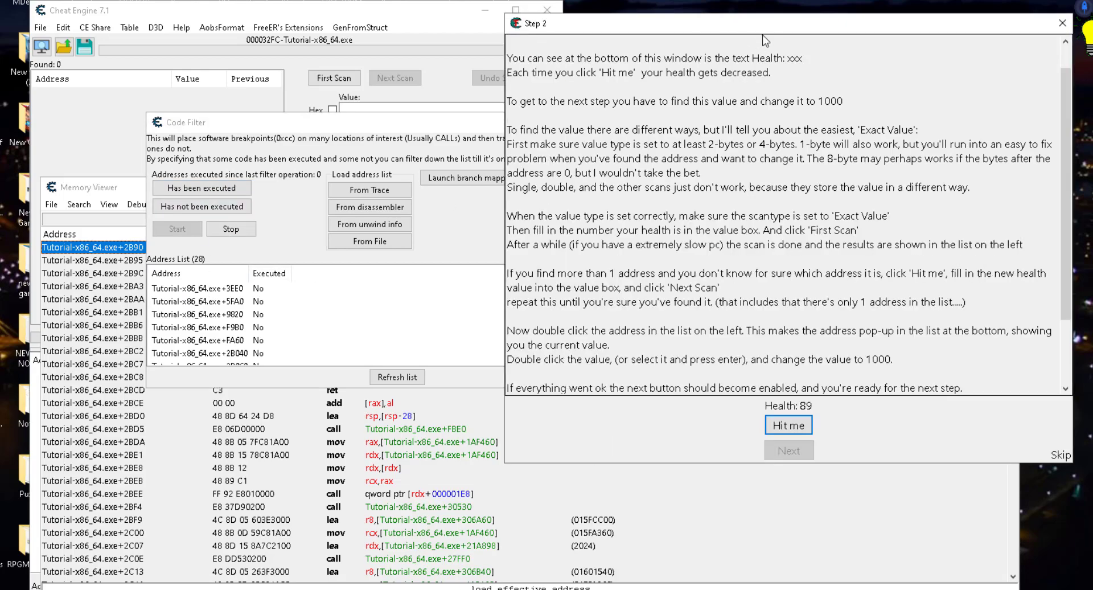
drag(904, 123, 928, 20)
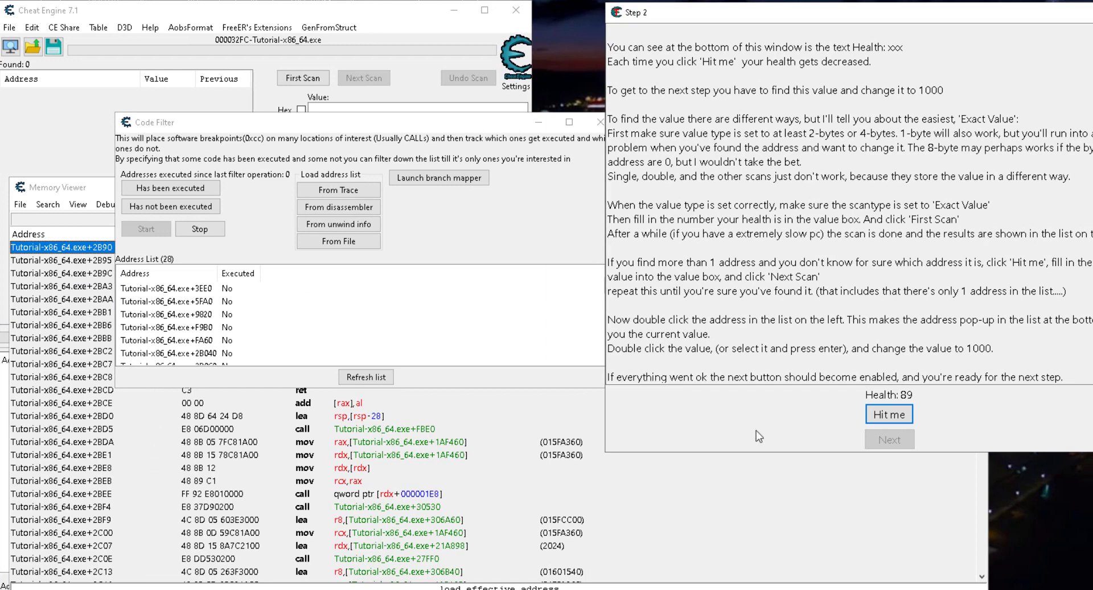
drag(738, 319, 607, 317)
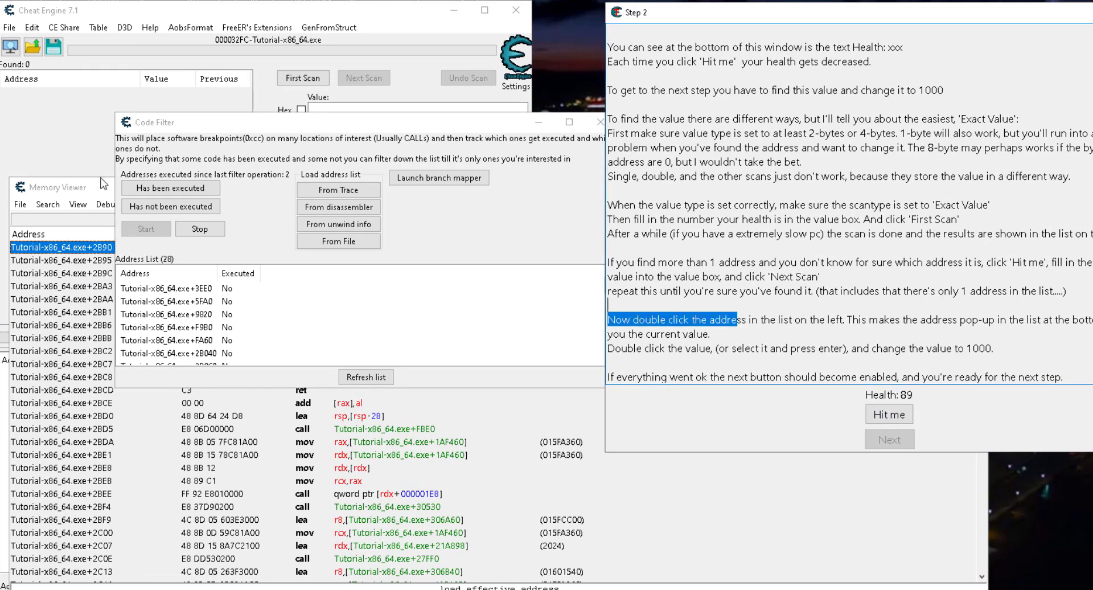
click(171, 206)
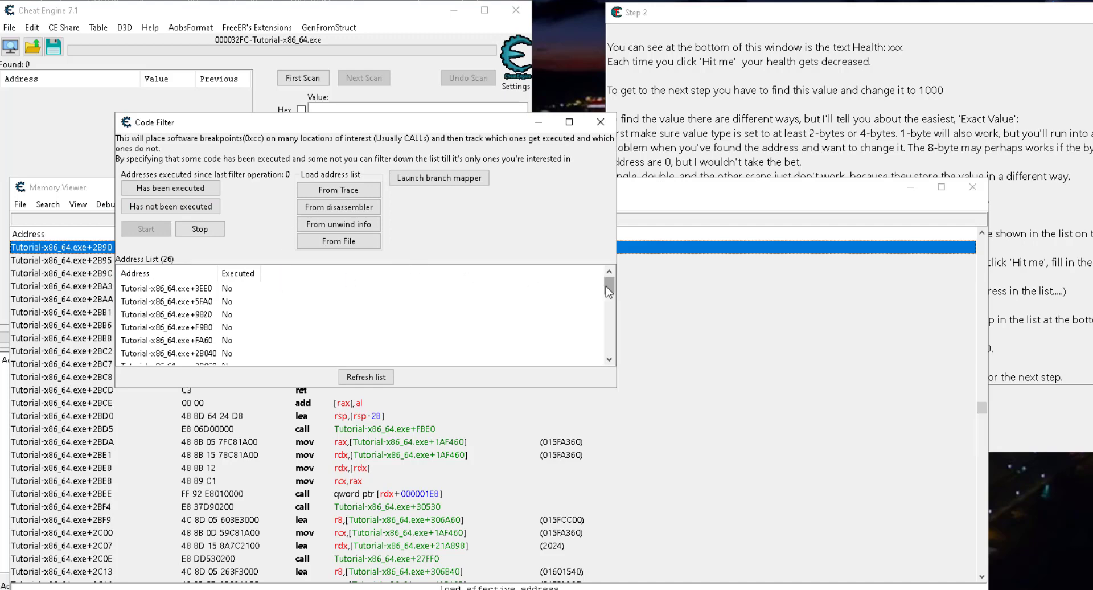
- Move and shrink the tutorial window without taking a hit, then filter out the code this executed from the address list
drag(608, 285, 610, 244)
drag(837, 11, 728, 0)
drag(508, 5, 979, 233)
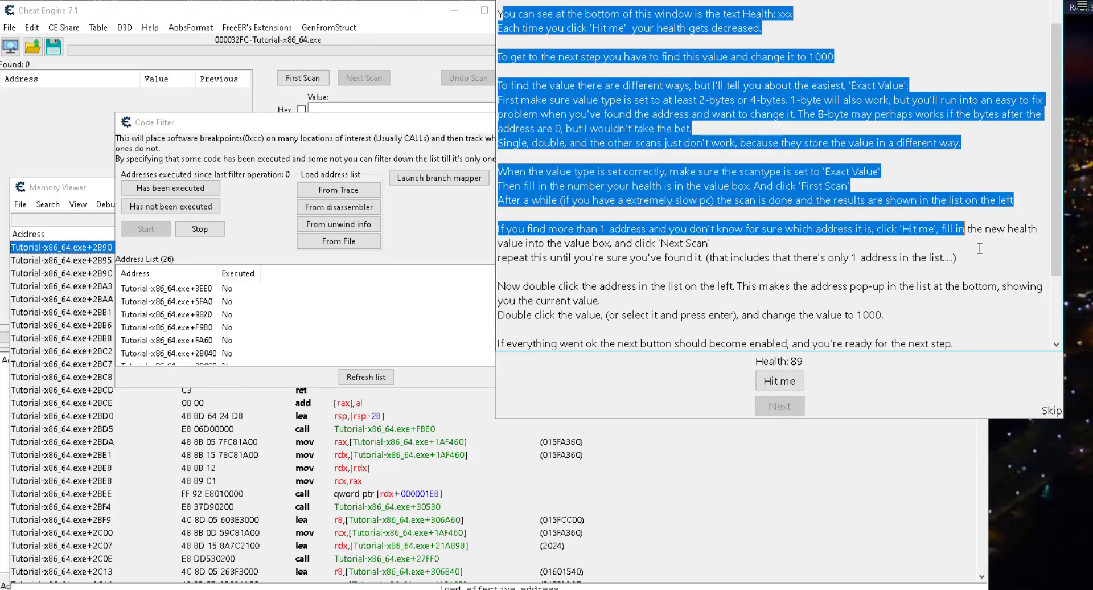
click(980, 245)
scroll(1046, 167, down, 2)
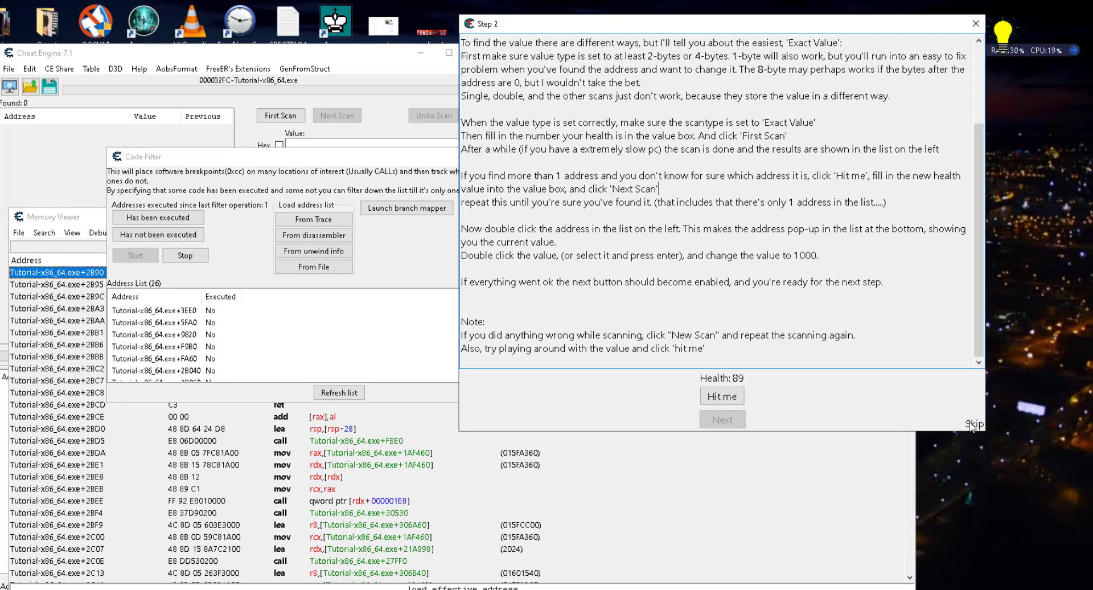
drag(463, 433, 554, 343)
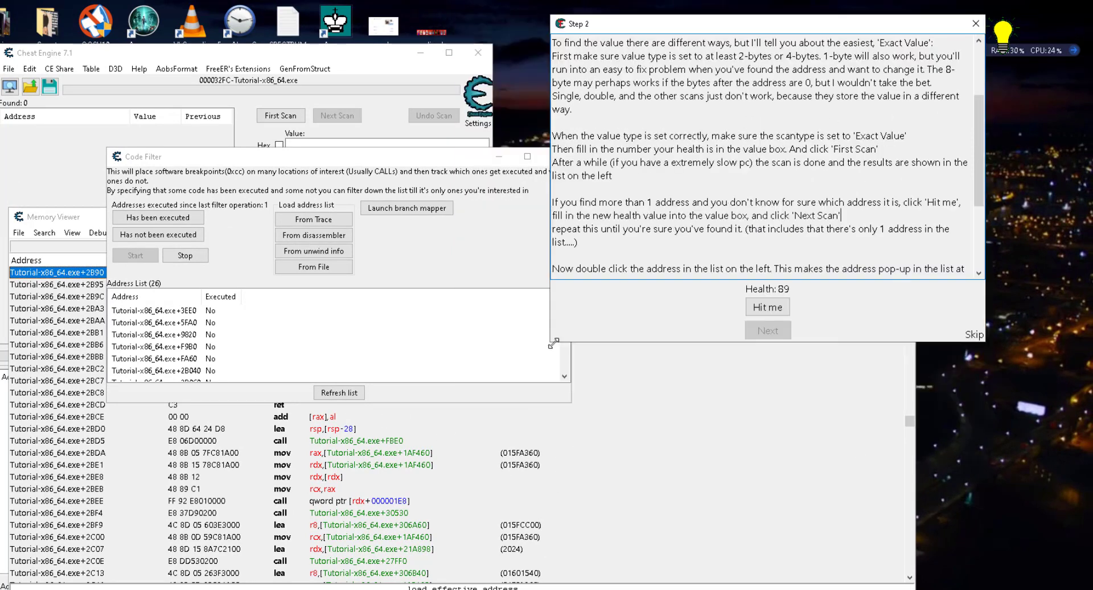
click(186, 237)
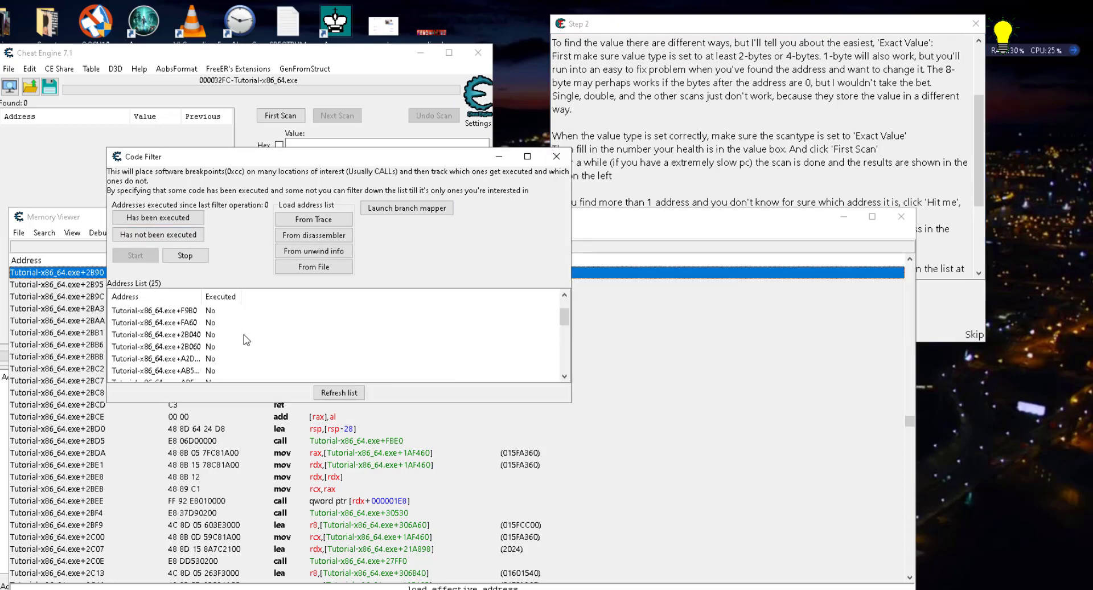
- Move the Memory Viewer below the Code Filter window and show the listed address Tutorial-x86_64.exe+3EE0 in the disassembler
click(723, 111)
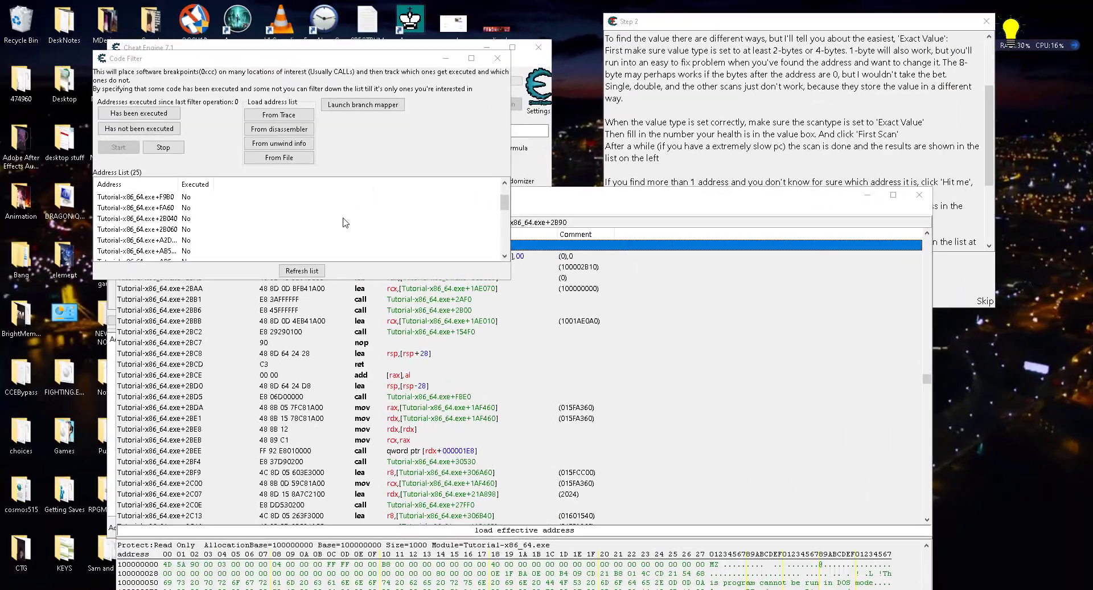
drag(638, 195, 638, 284)
scroll(171, 226, up, 3)
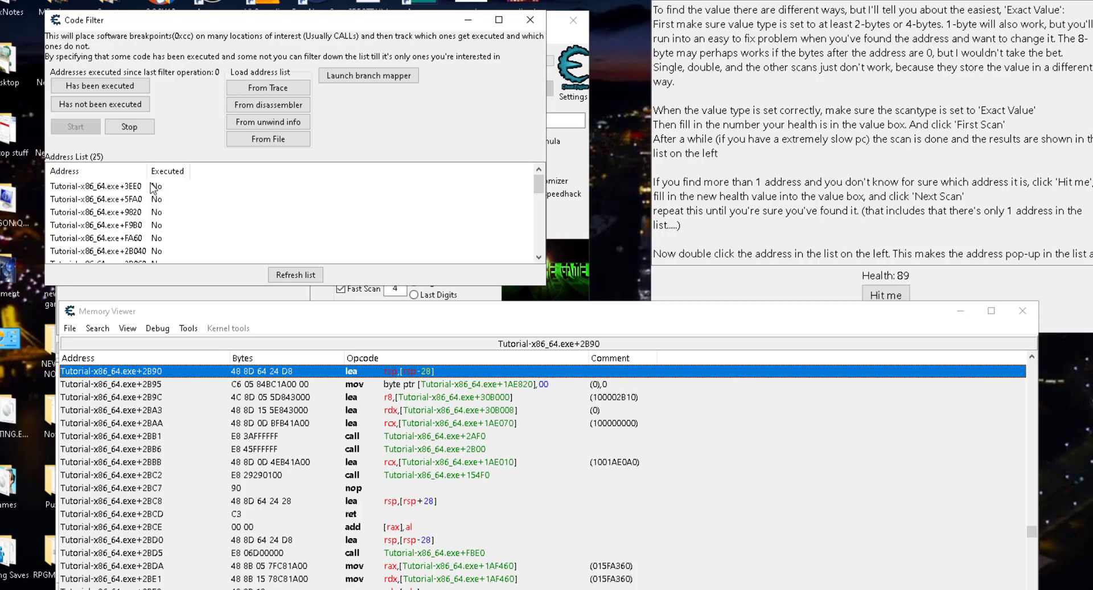
click(153, 187)
click(150, 199)
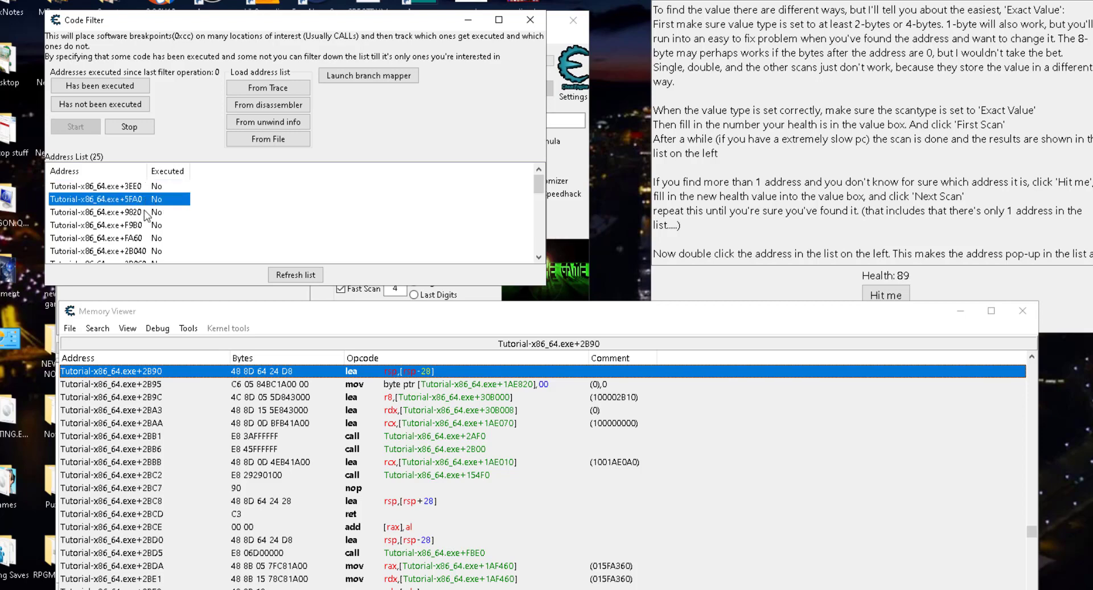
click(147, 212)
click(144, 225)
click(152, 188)
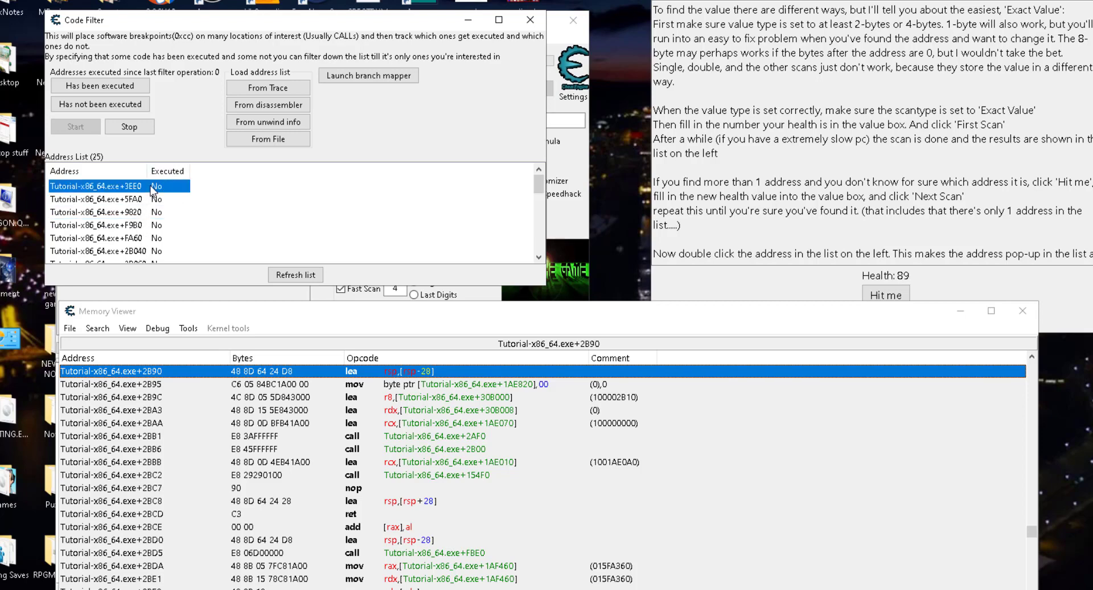
double_click(152, 192)
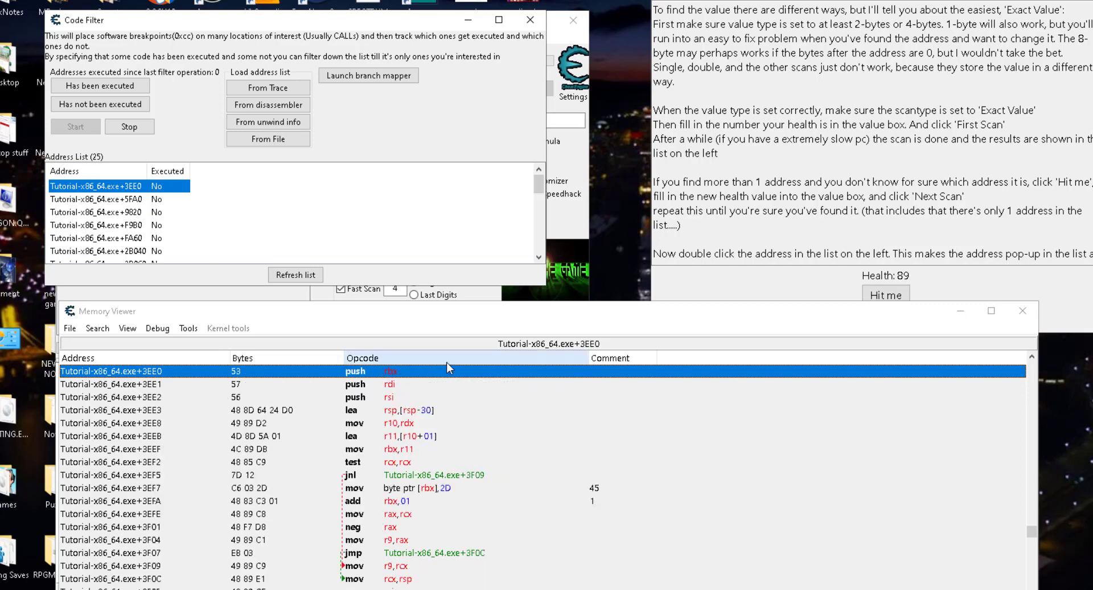
double_click(385, 375)
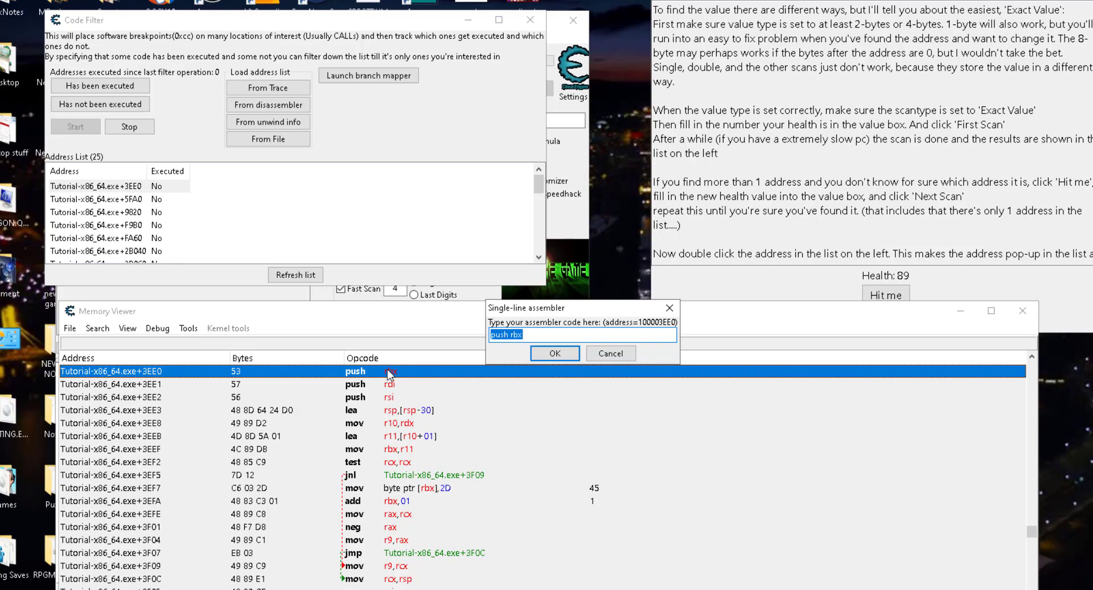
text(ret)
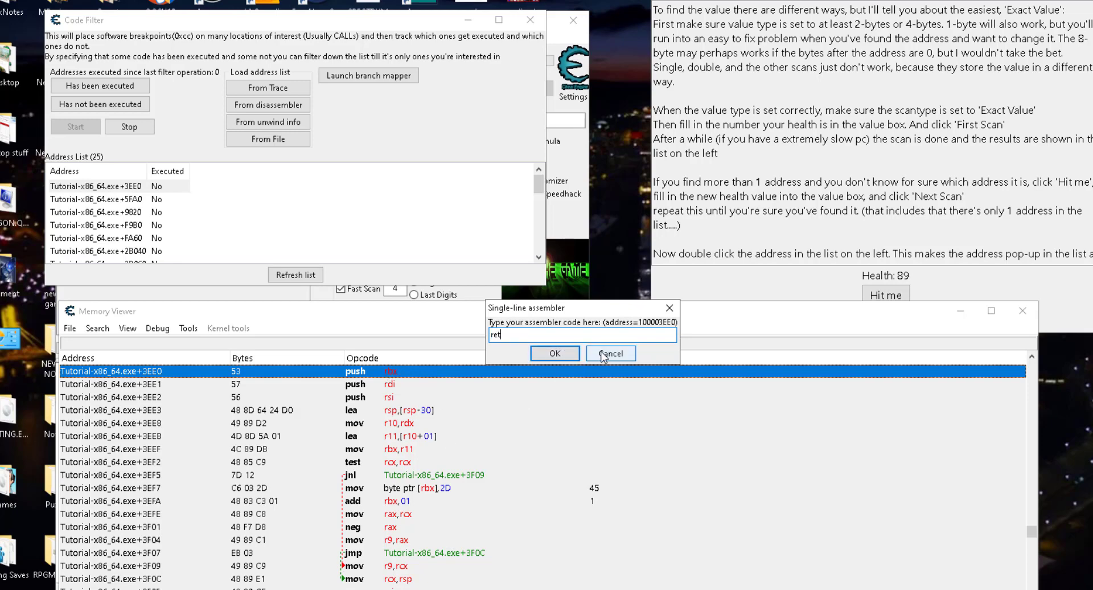
click(603, 354)
- Replace the first instruction of the function at Tutorial-x86_64.exe+3EE0 with ret and take one hit in the tutorial to test it
scroll(517, 414, down, 8)
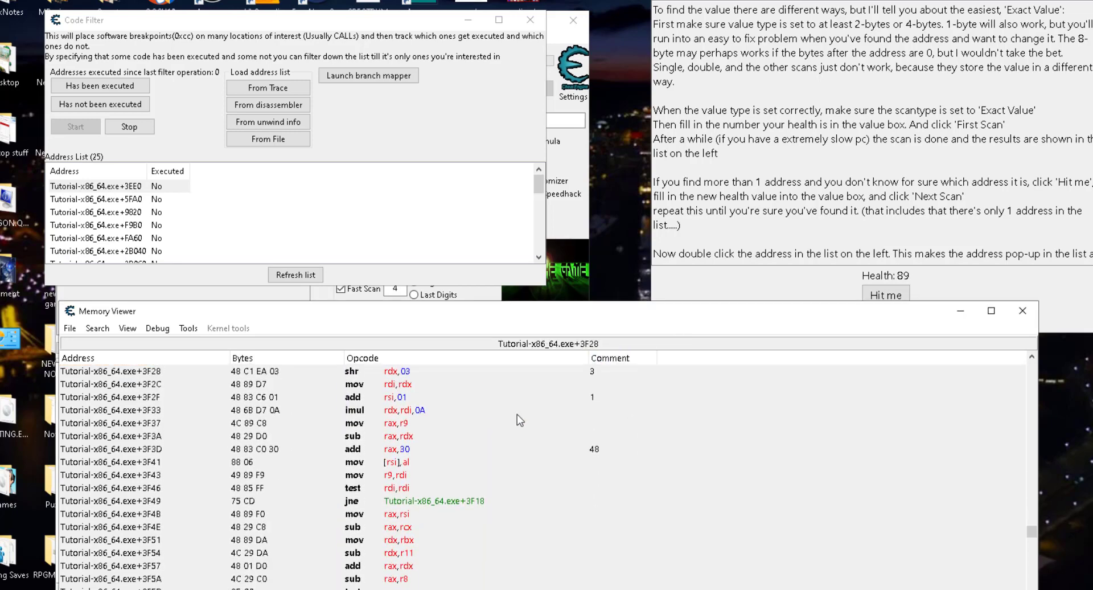
scroll(517, 421, down, 5)
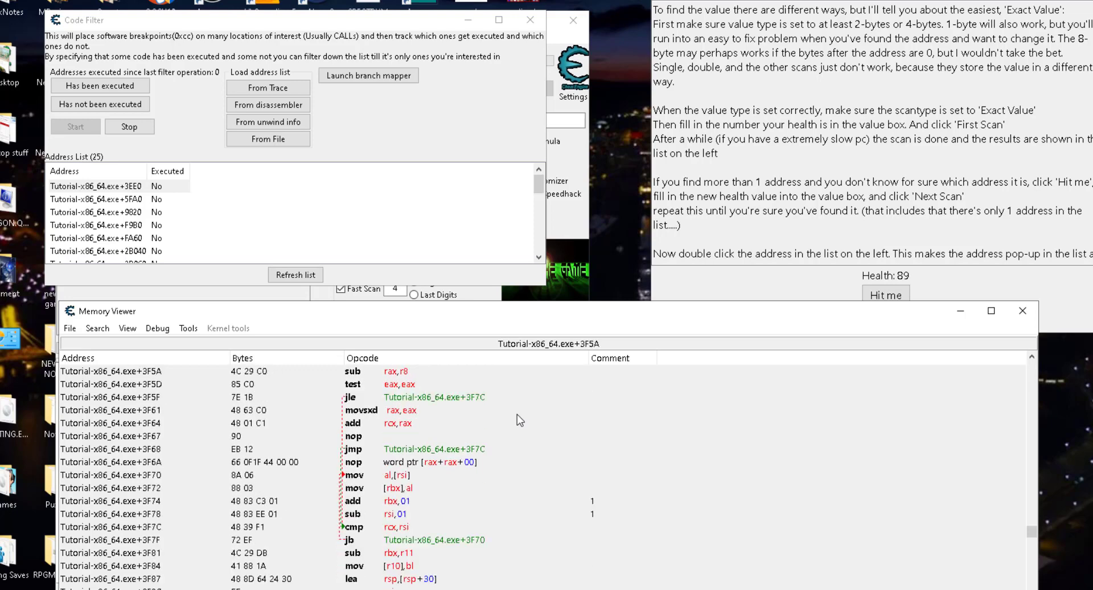
scroll(517, 420, down, 1)
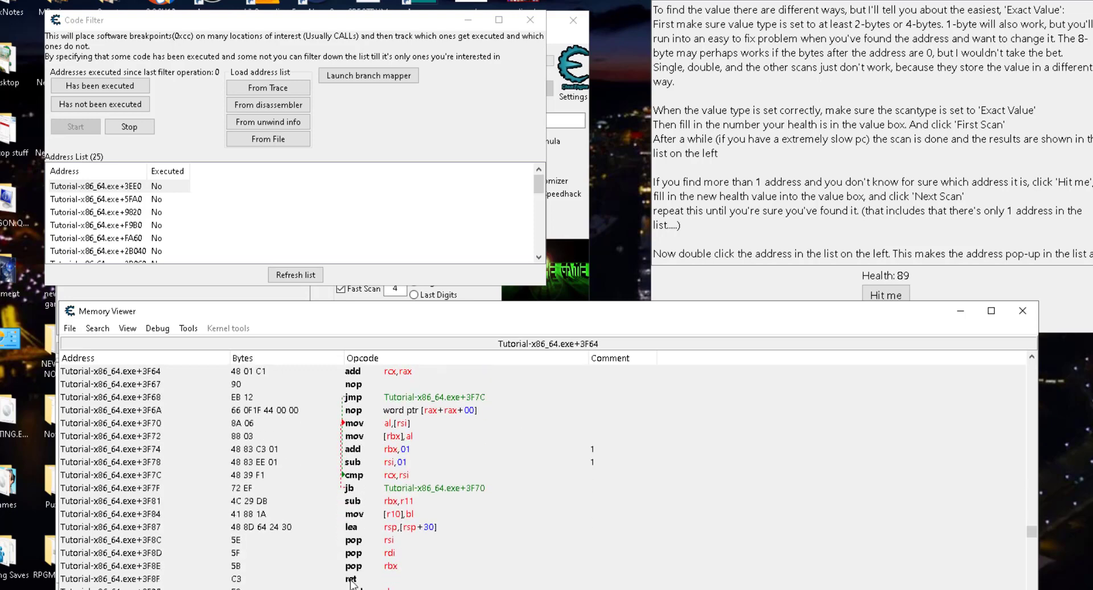
double_click(124, 187)
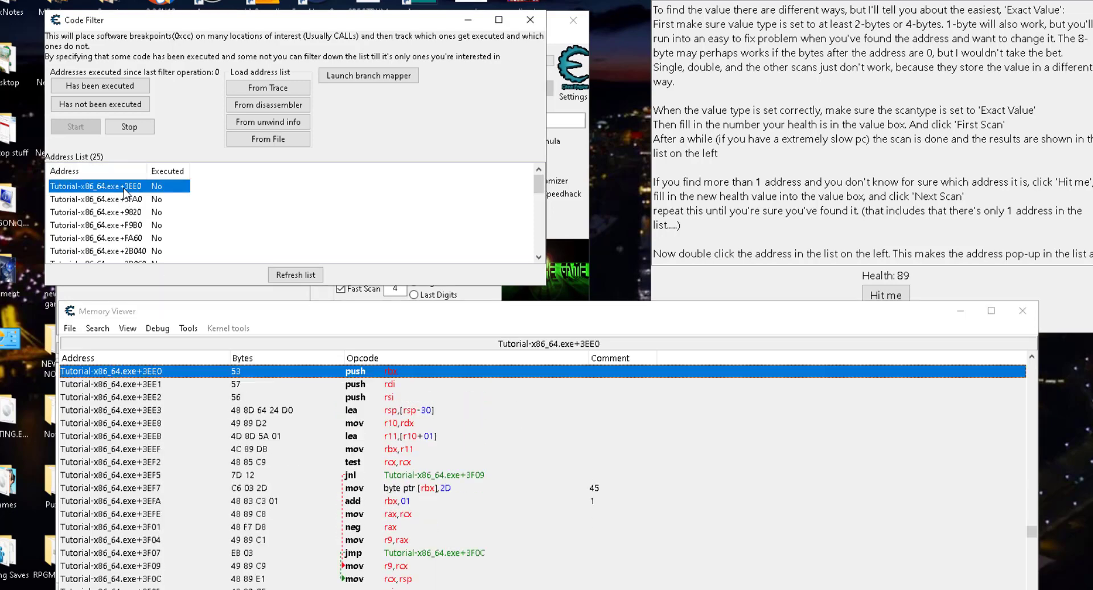
double_click(381, 373)
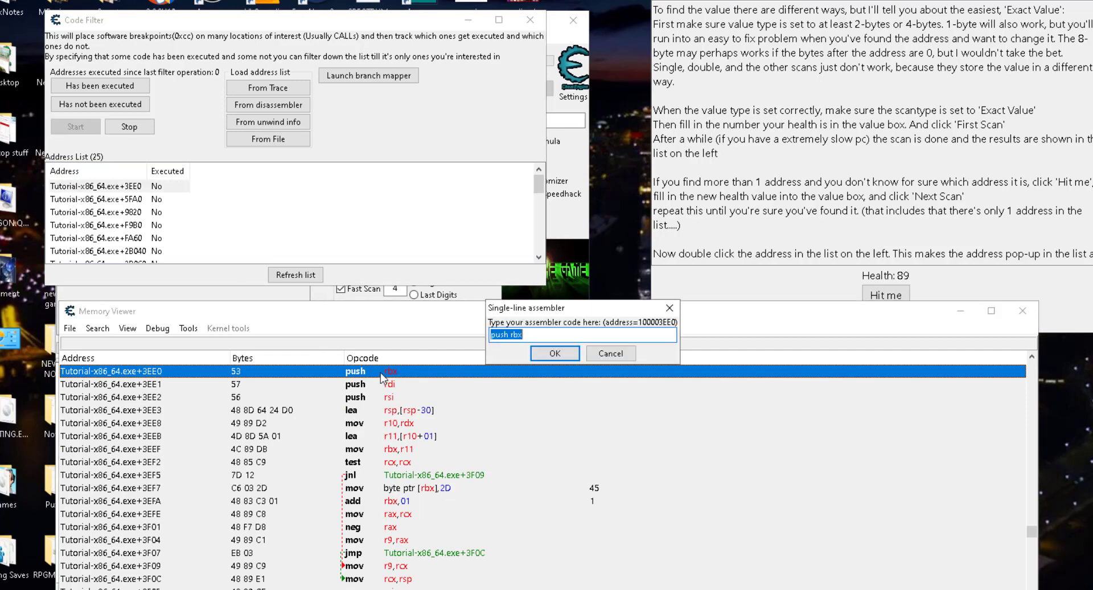
text(ret)
click(556, 353)
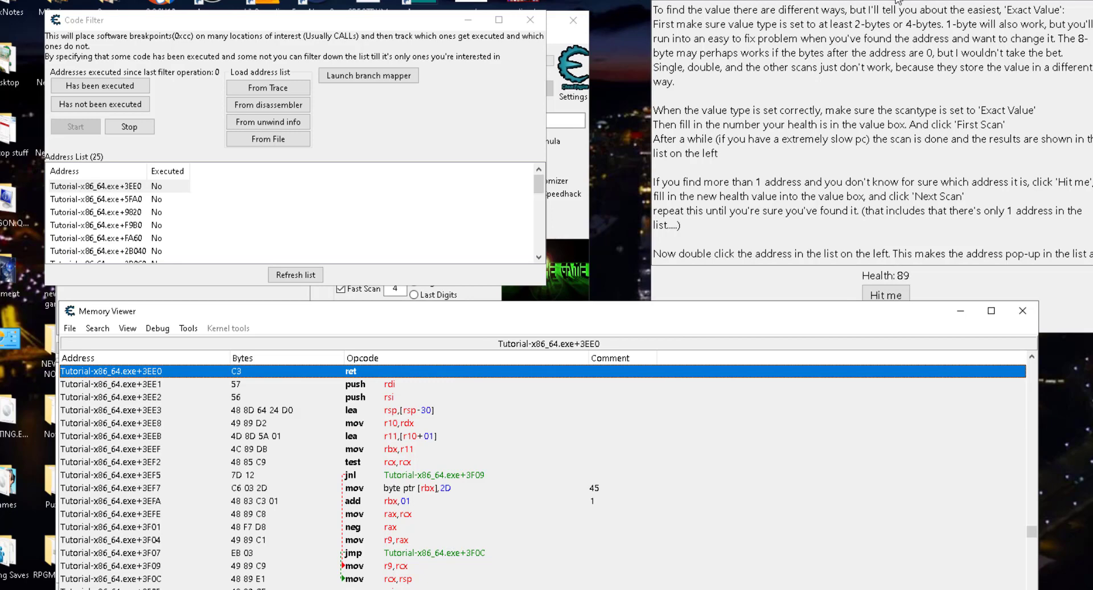
click(905, 81)
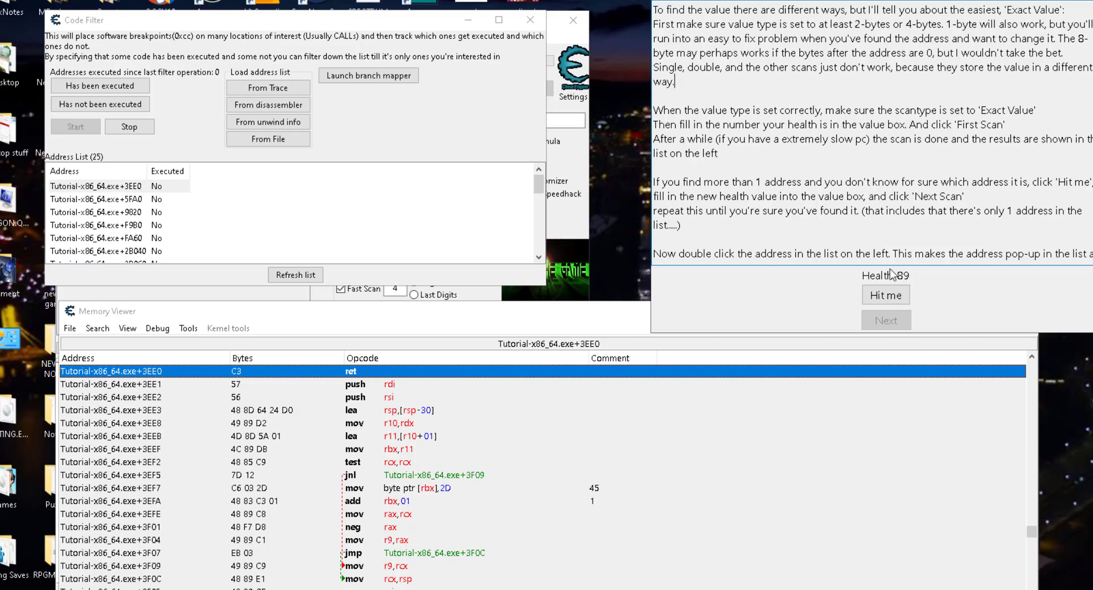
click(886, 296)
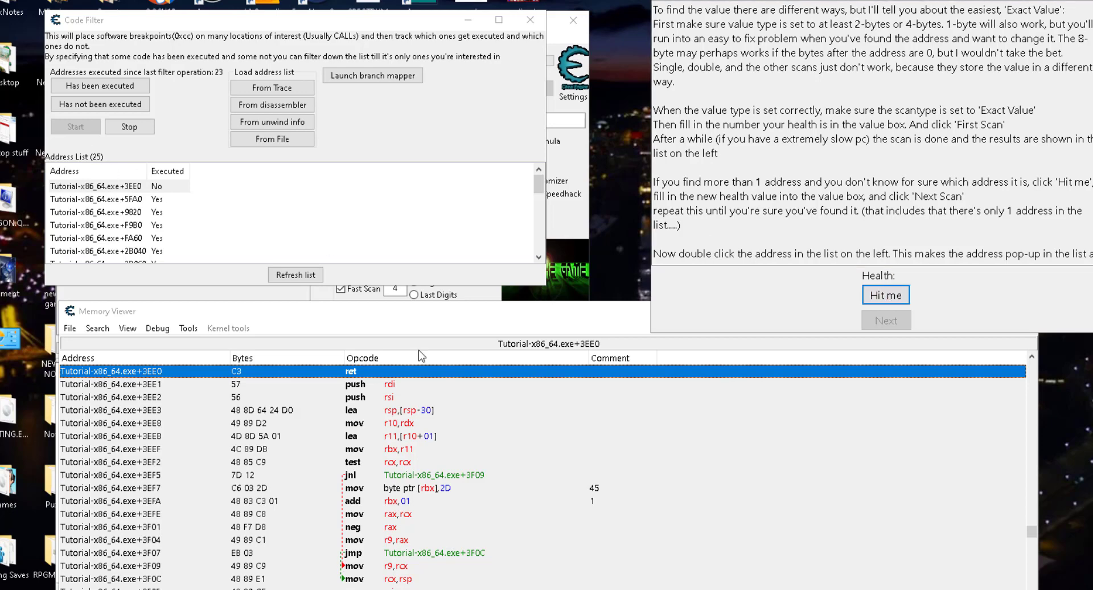
- Restore the instruction at Tutorial-x86_64.exe+3EE0 to push rbx
double_click(369, 372)
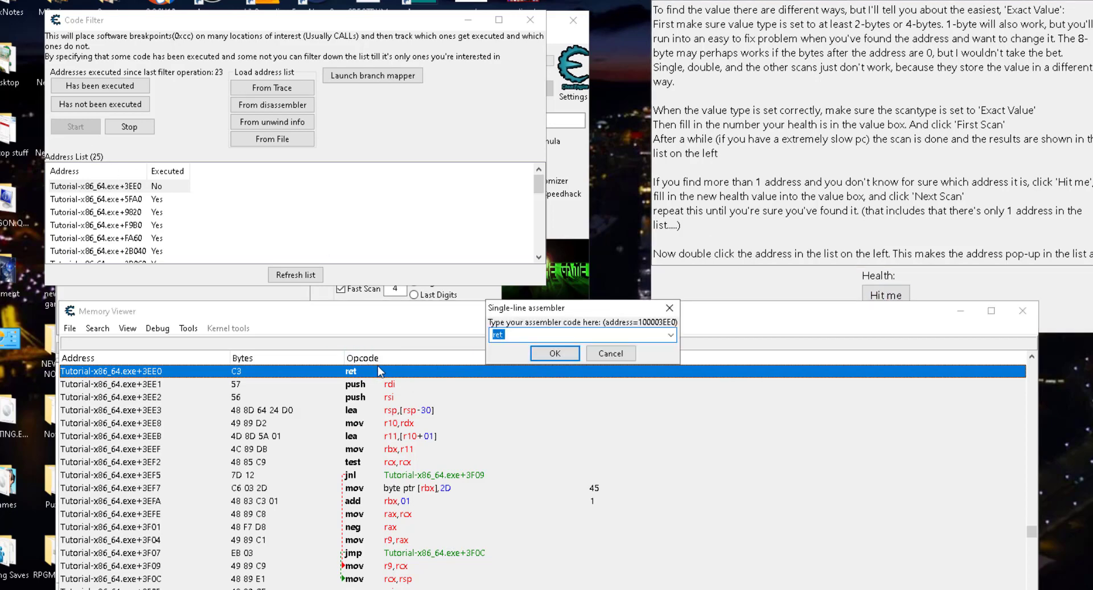
text(push rbx)
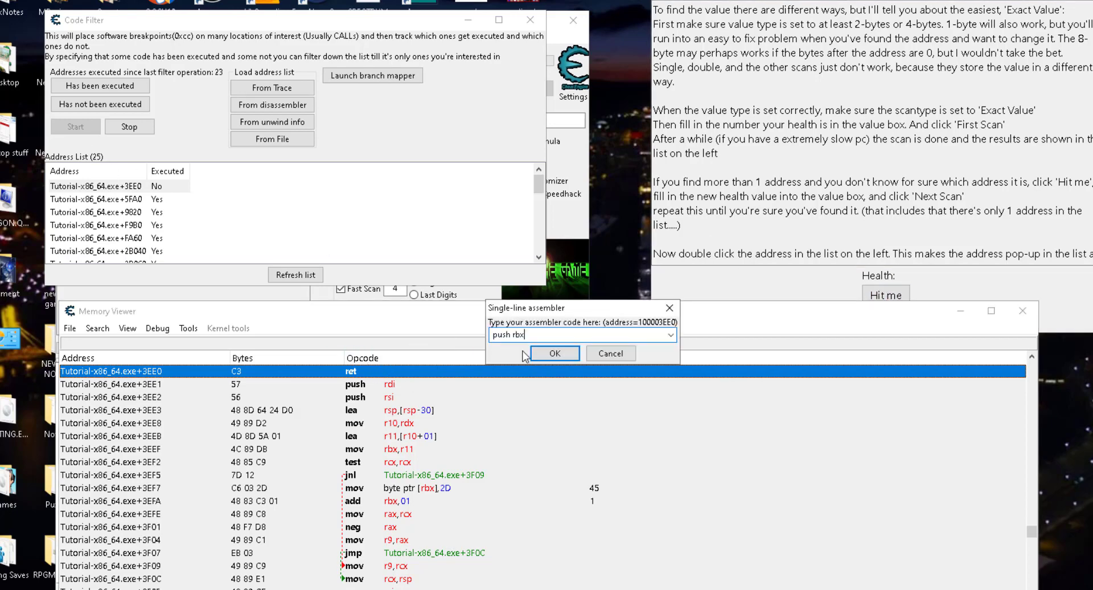
click(555, 354)
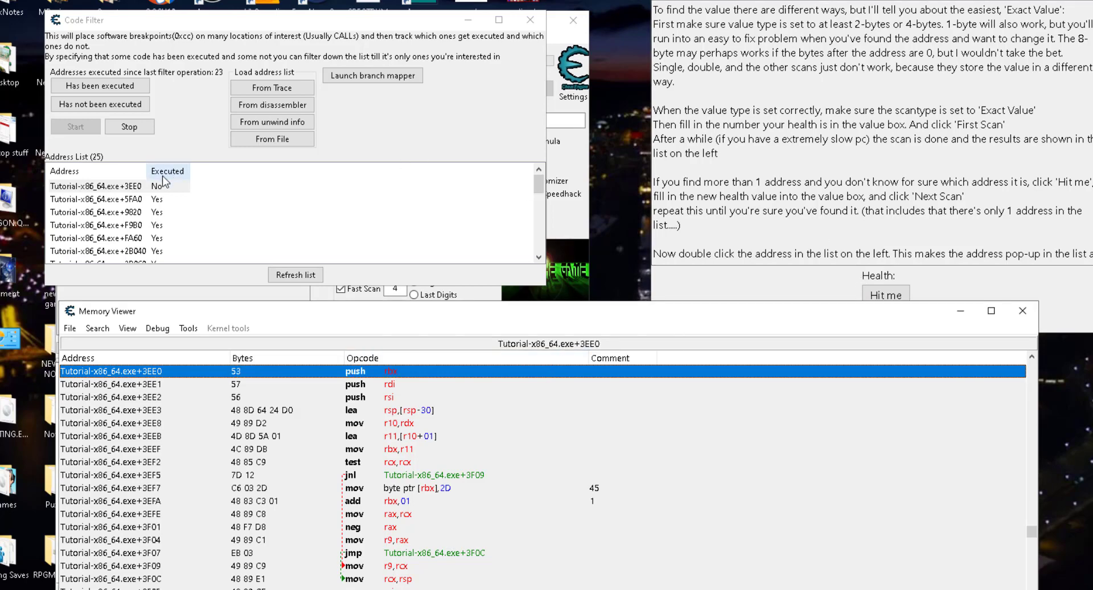
- Show the listed address Tutorial-x86_64.exe+5FA0 in the disassembler, replace its first instruction with ret, and take hits in the tutorial to test it
double_click(149, 200)
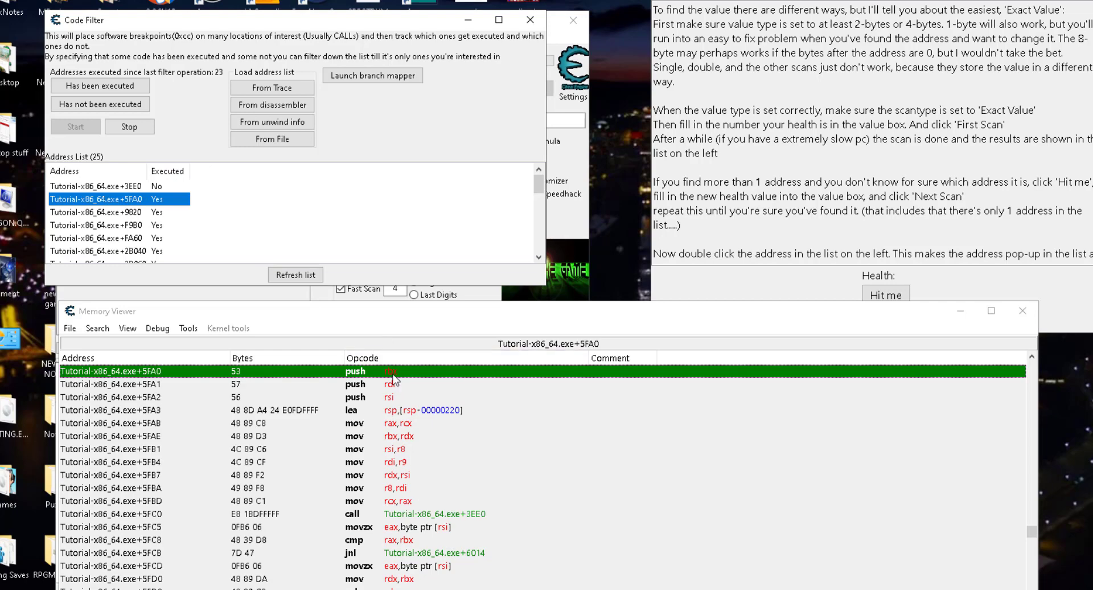
double_click(392, 375)
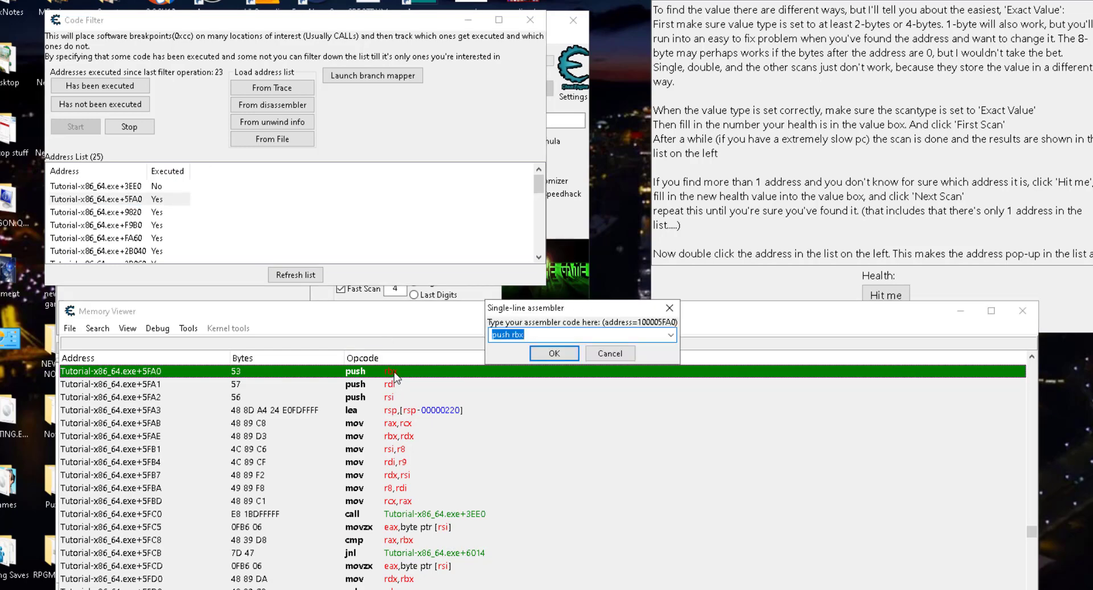
text(ret)
click(550, 354)
click(886, 296)
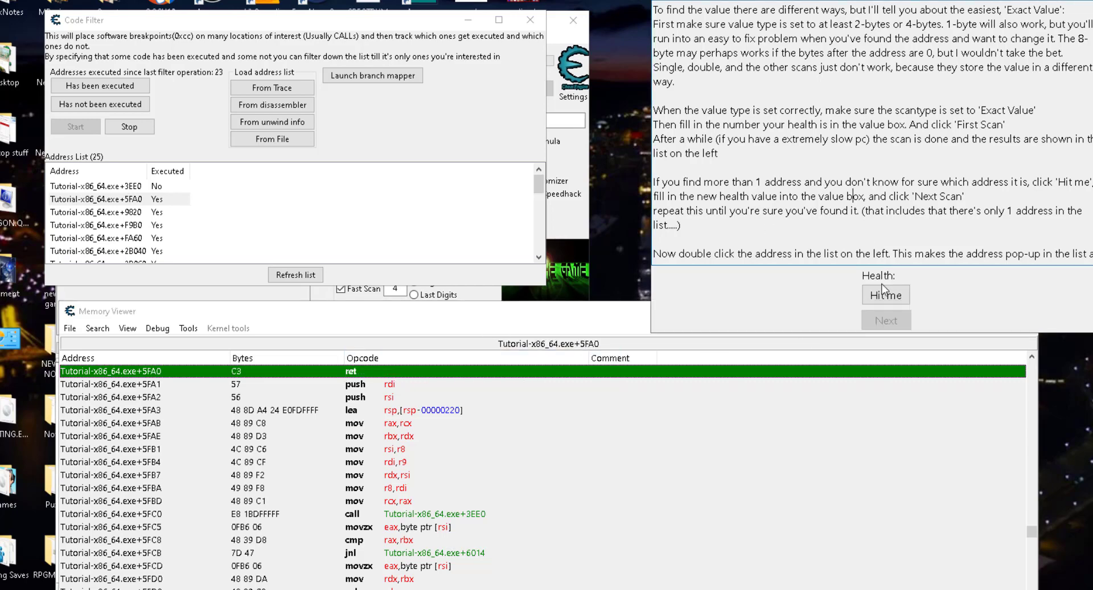
click(886, 296)
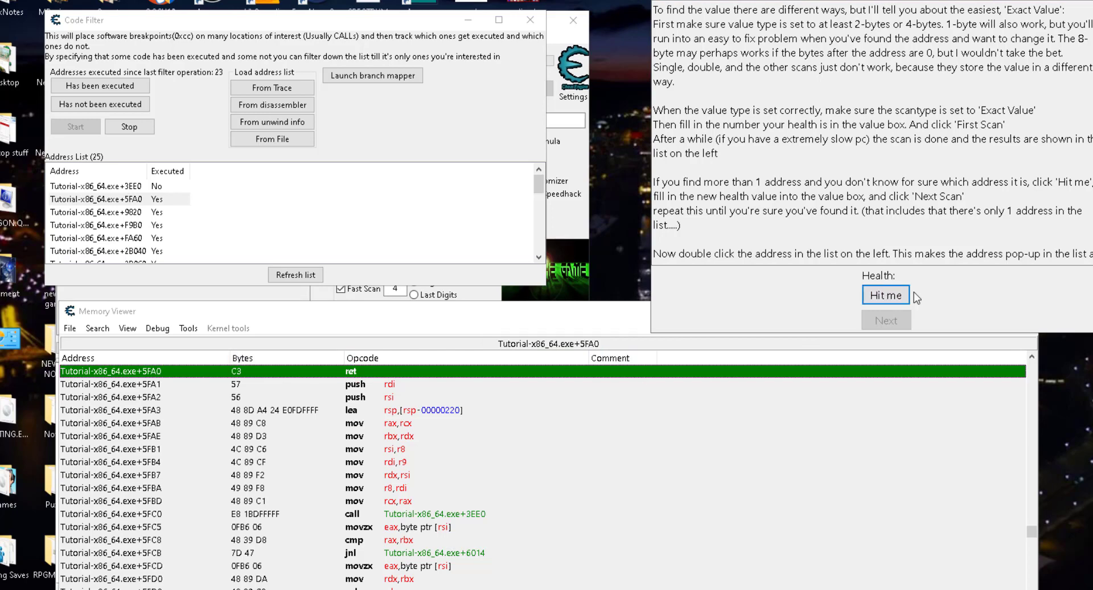
click(882, 295)
- Restore the instruction at Tutorial-x86_64.exe+5FA0 to push rbx and take one hit in the tutorial
double_click(358, 373)
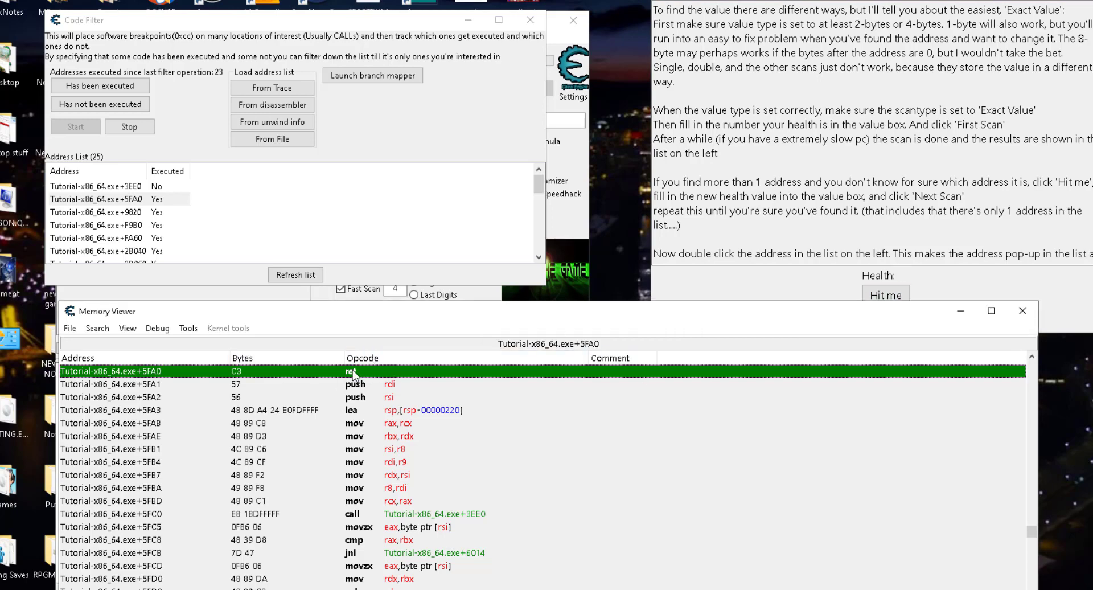
text(push rbx)
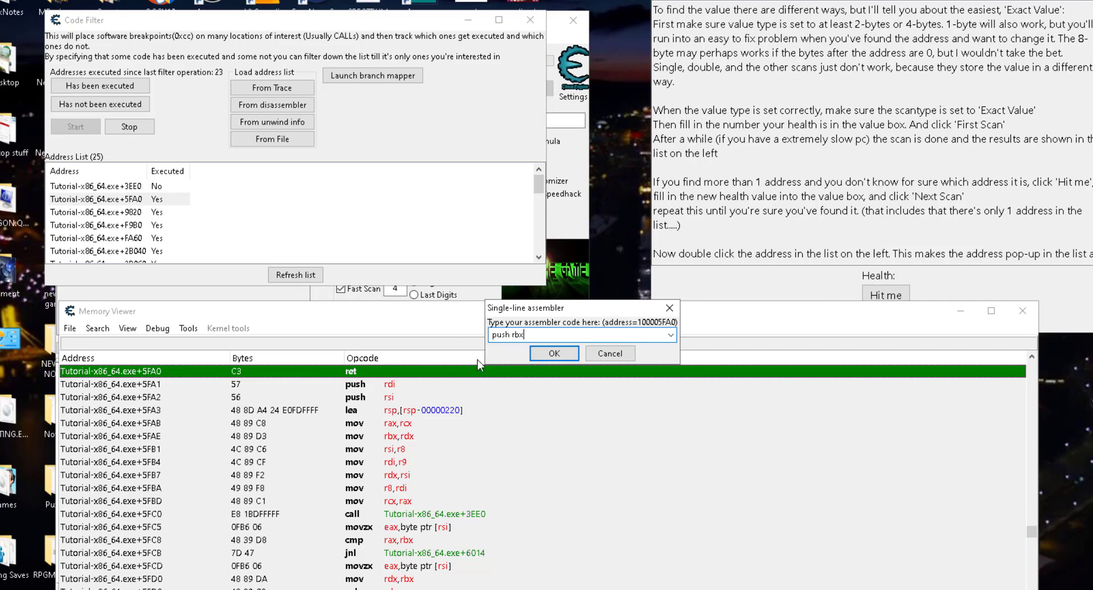
click(554, 353)
click(839, 241)
click(886, 295)
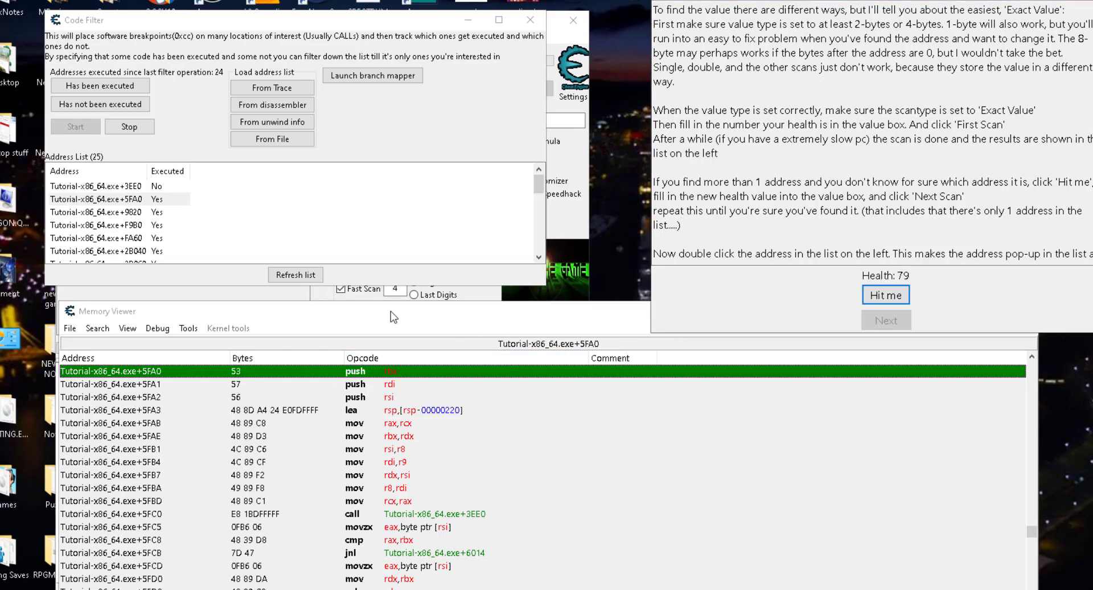
- Show the listed address Tutorial-x86_64.exe+9820 in the disassembler and replace its first instruction with ret
click(155, 218)
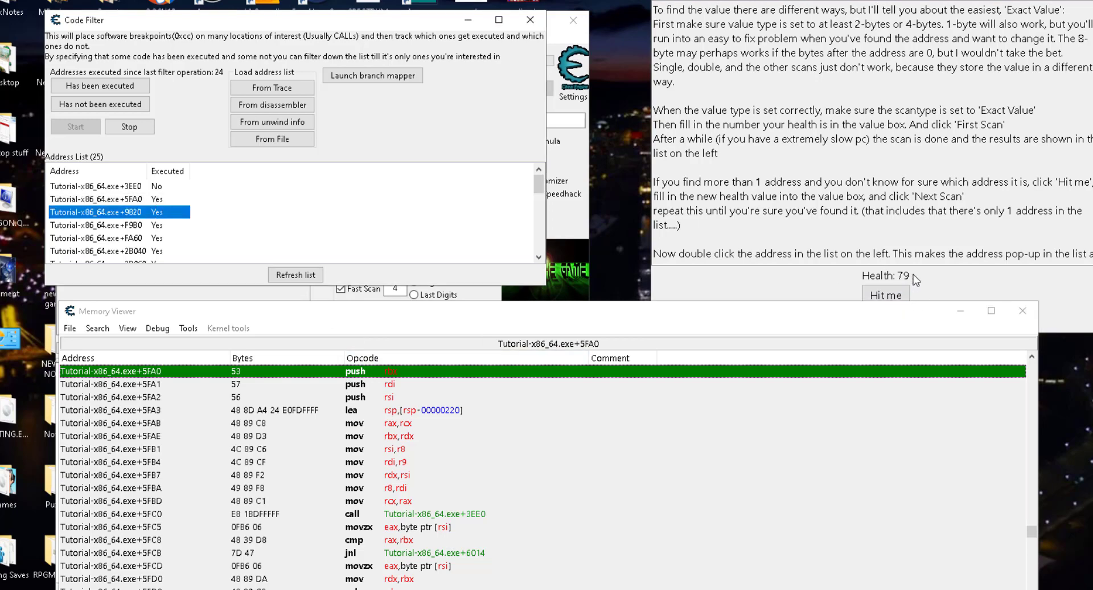
click(812, 290)
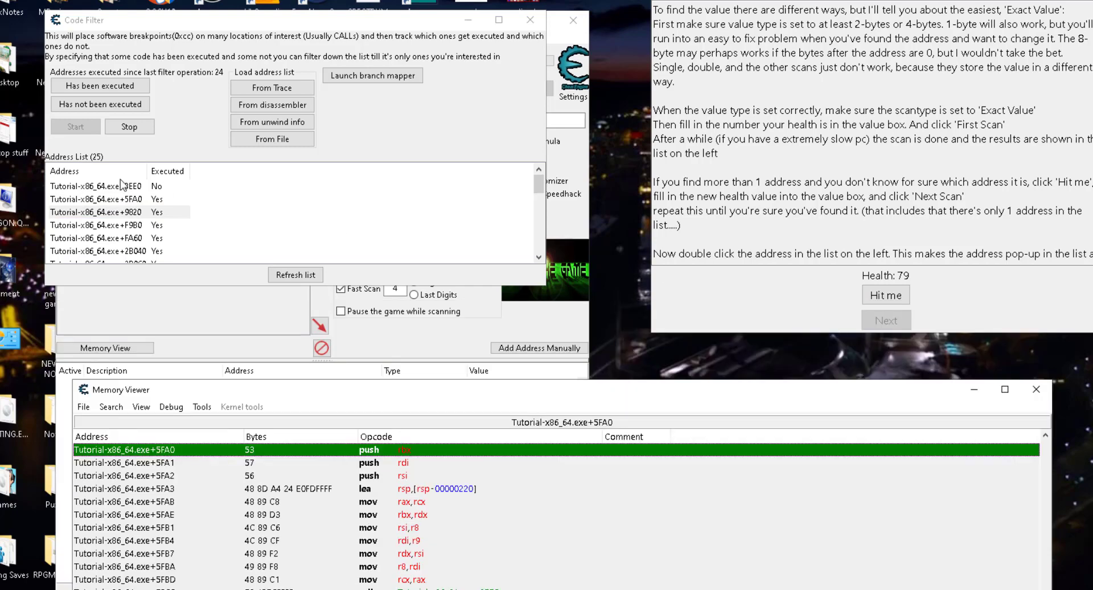
double_click(142, 212)
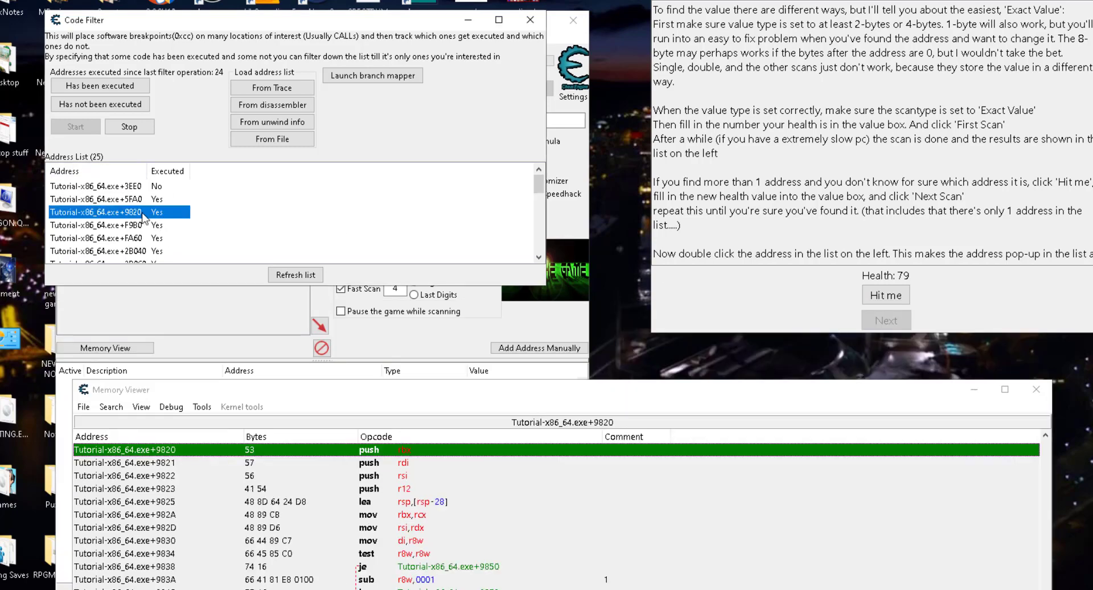
double_click(399, 451)
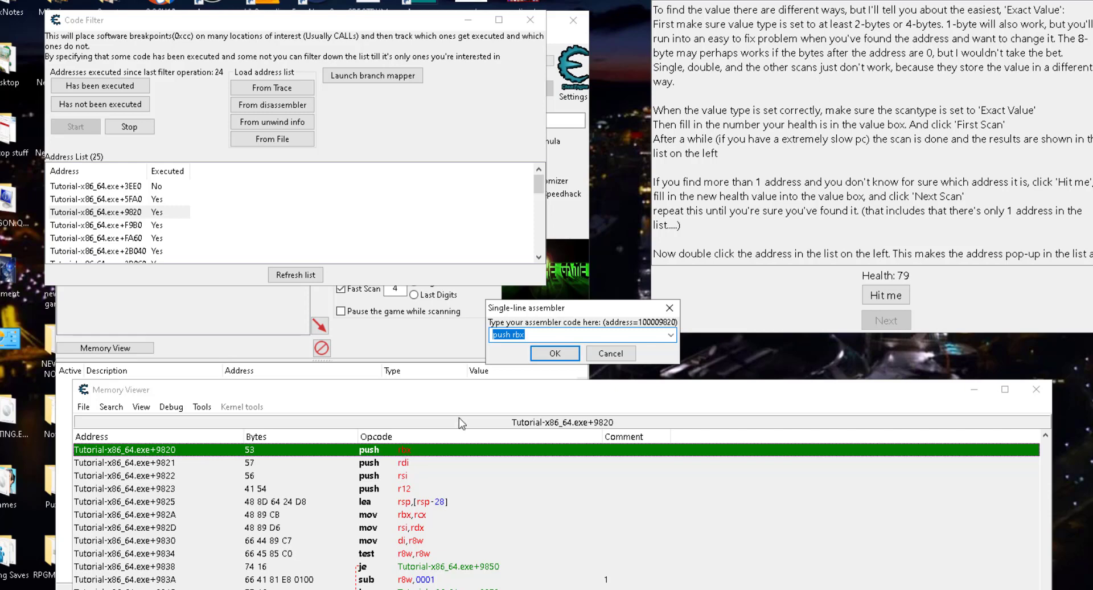
text(nop)
click(555, 353)
- Dismiss the Add address dialog and move the main Cheat Engine window lower to uncover the Code Filter
click(558, 351)
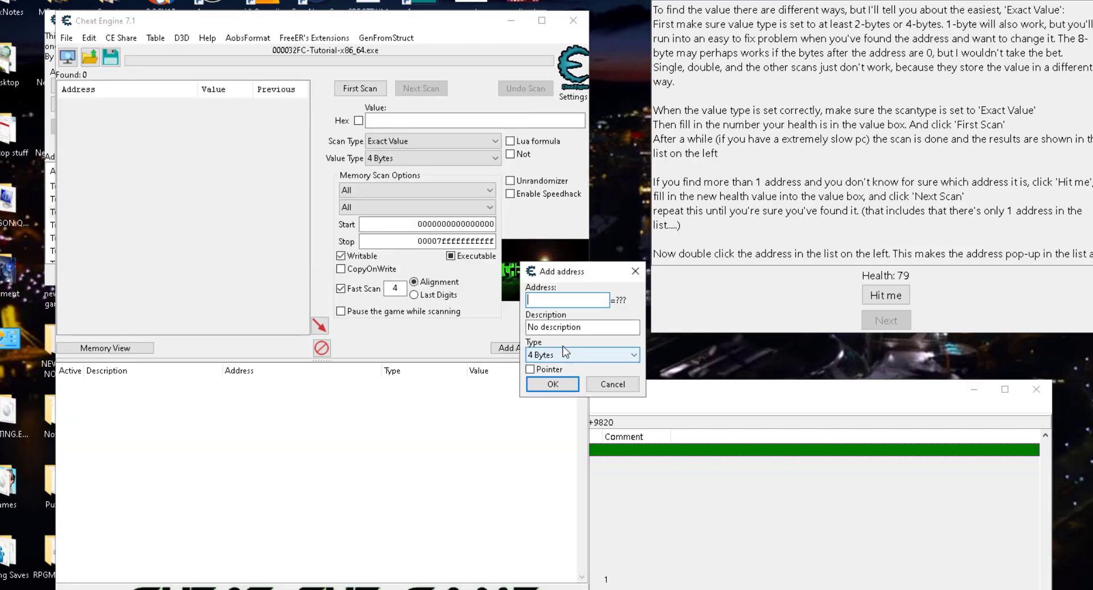
click(635, 271)
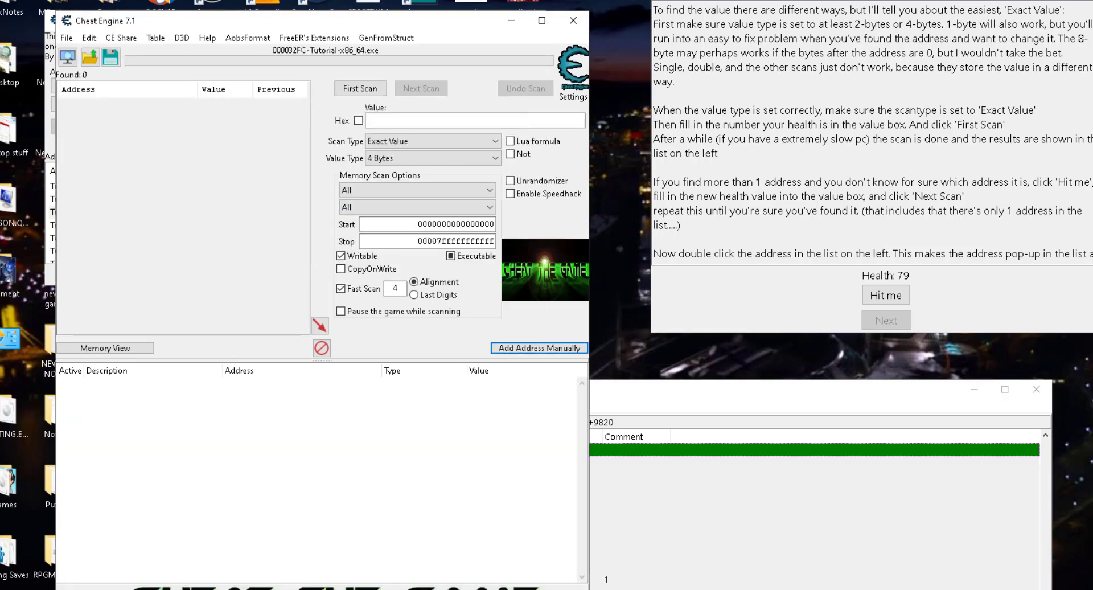
drag(384, 22, 179, 207)
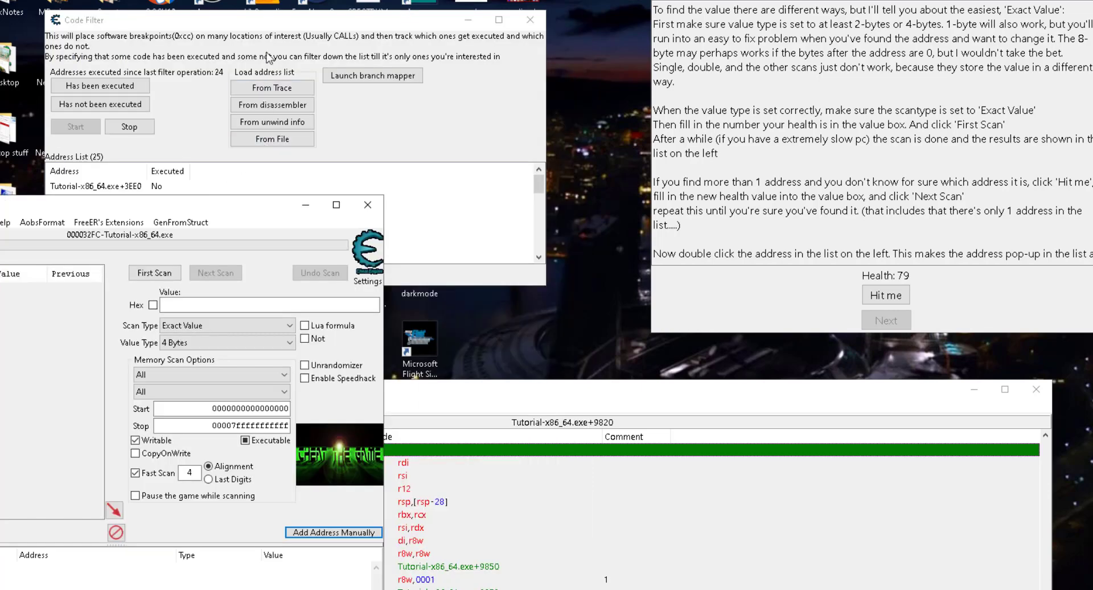
- Move the Memory Viewer up over the Code Filter's address list and take one hit in the tutorial to test the ret at Tutorial-x86_64.exe+9820
click(266, 23)
drag(472, 401, 444, 202)
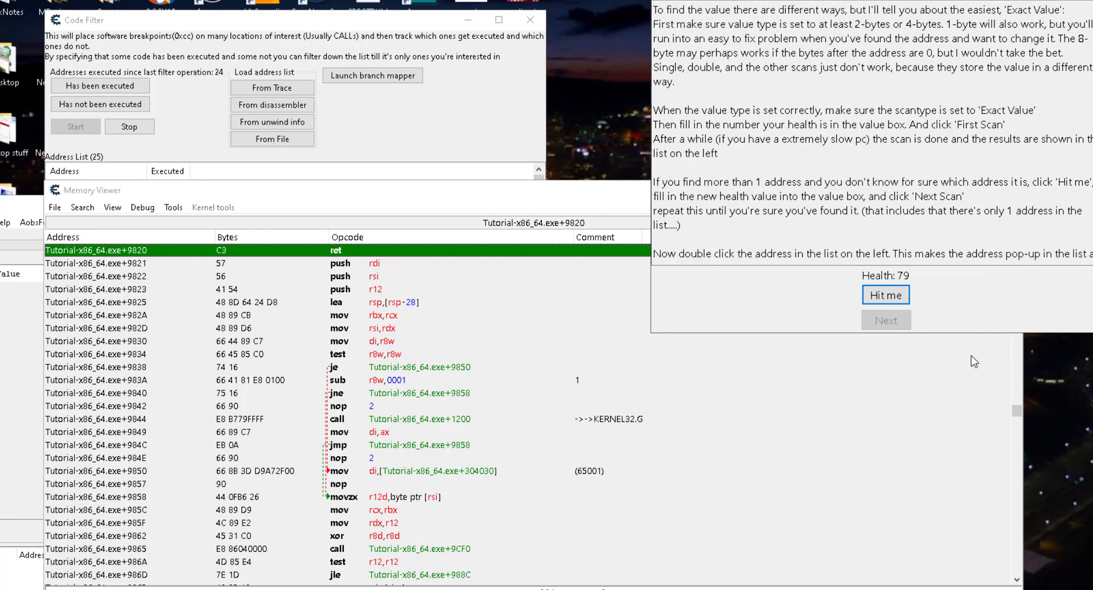
click(895, 297)
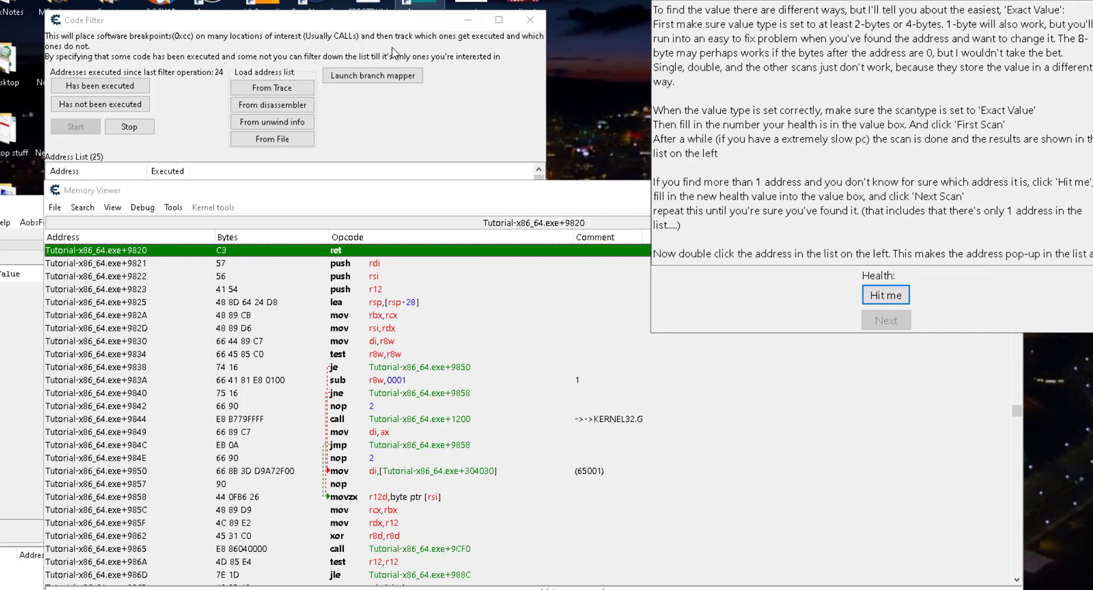
- Restore the instruction at Tutorial-x86_64.exe+9820 to push rbx and take one hit in the tutorial
click(230, 20)
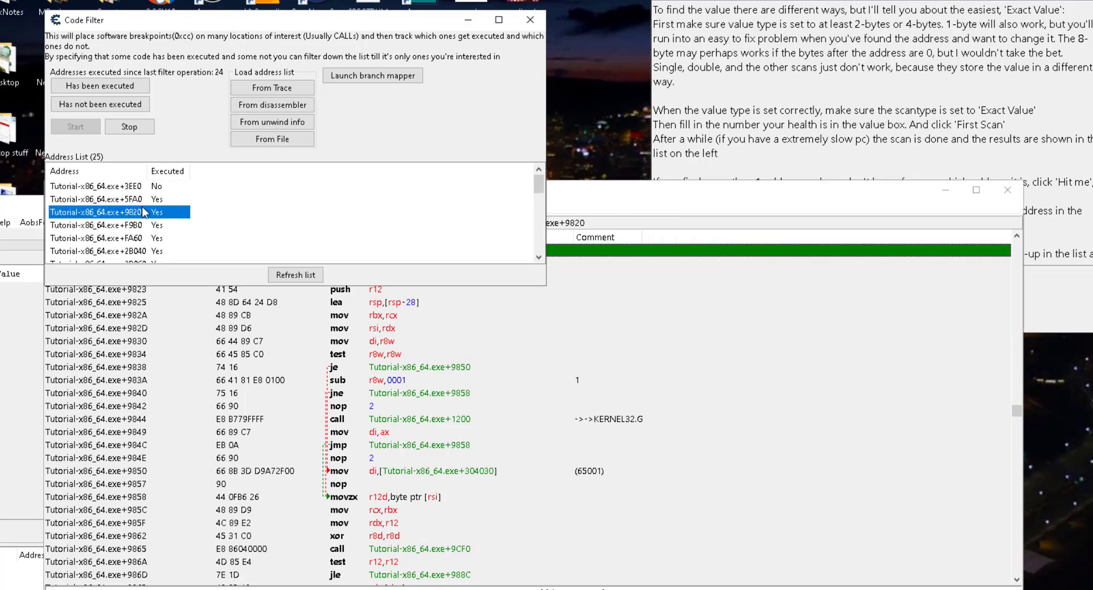
click(635, 202)
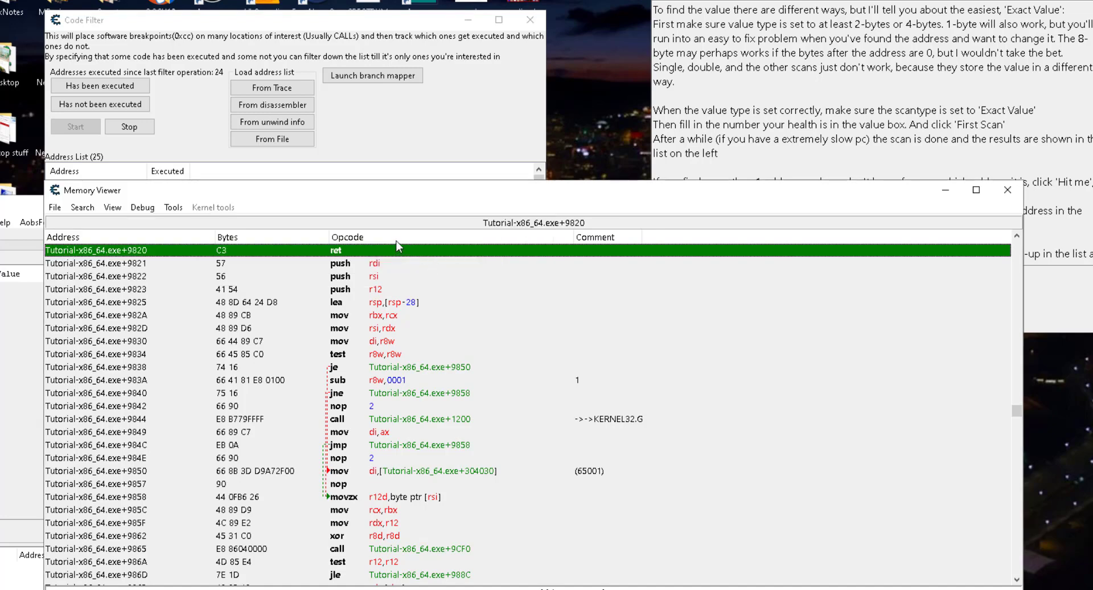
double_click(355, 250)
text(push rbx)
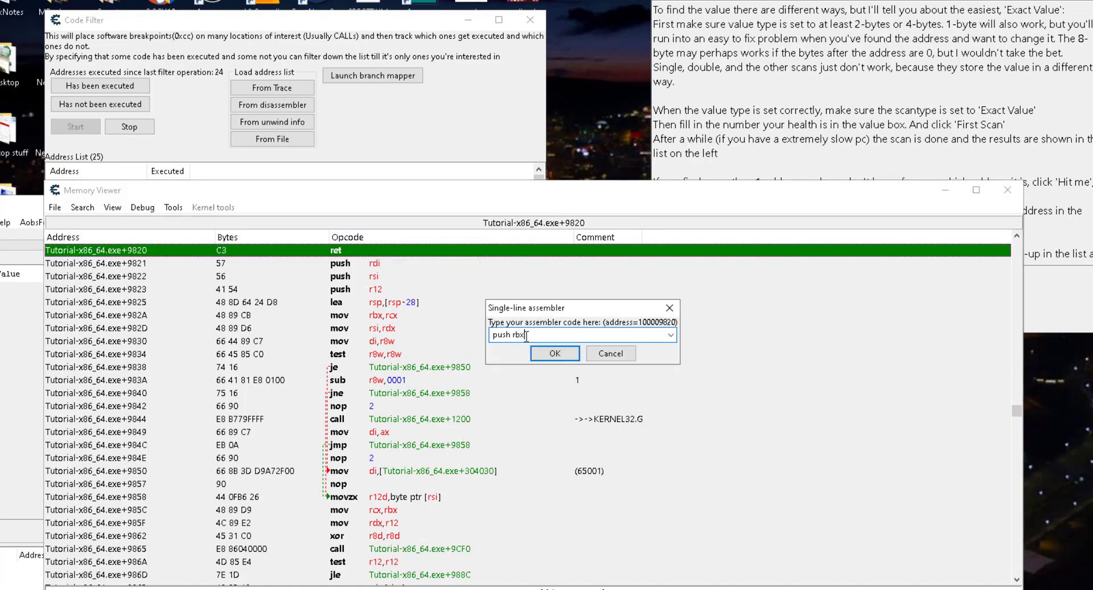
click(553, 351)
key(alt+Tab)
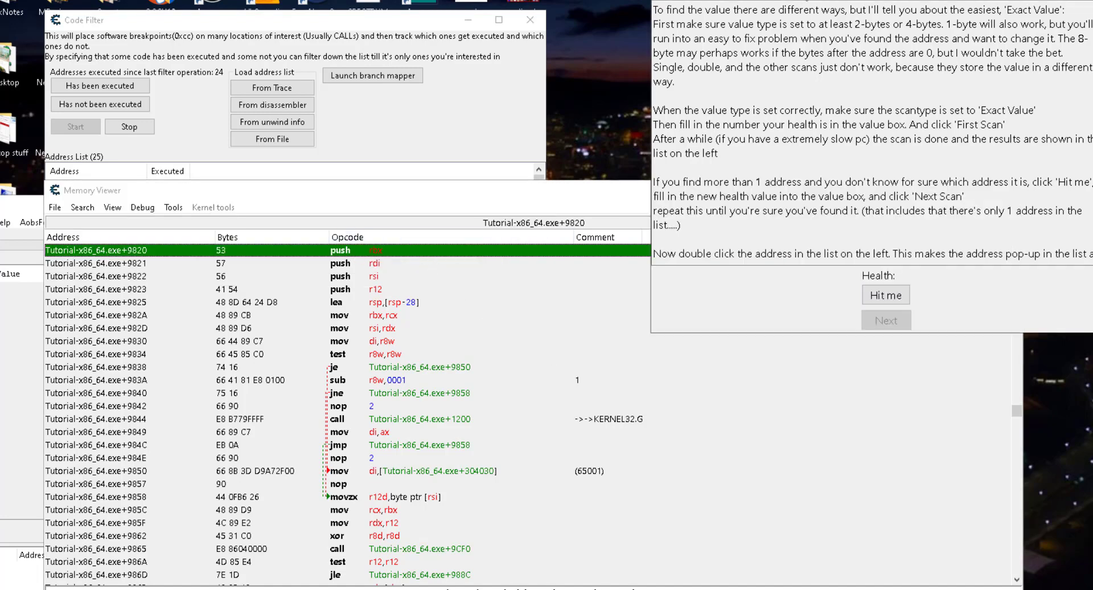
key(space)
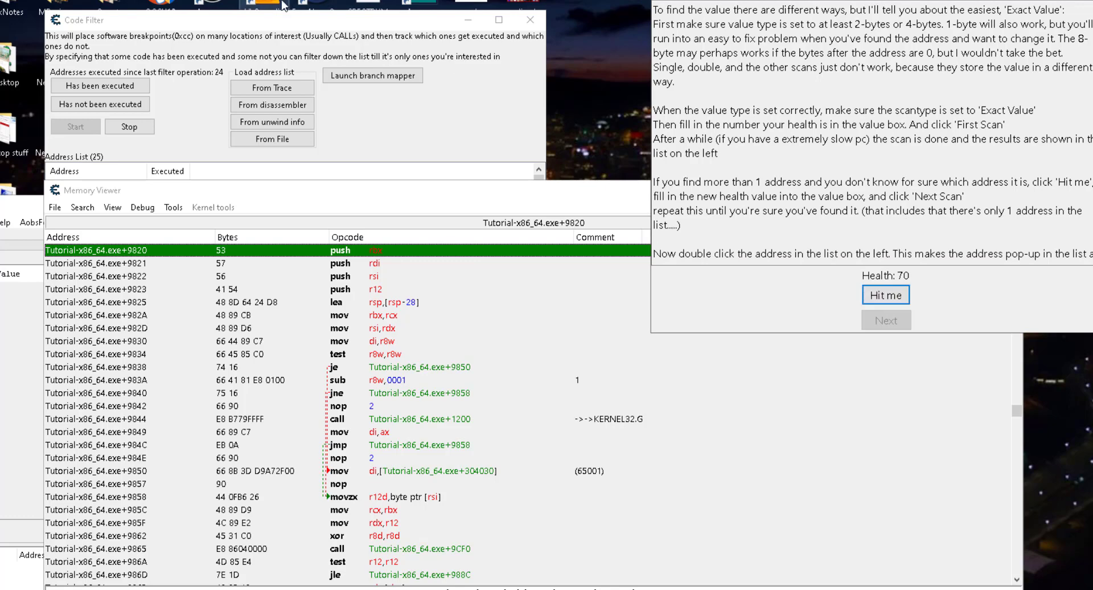
- Go further down the Code Filter's address list and show Tutorial-x86_64.exe+2B040 in the disassembler
key(alt+Tab)
click(181, 213)
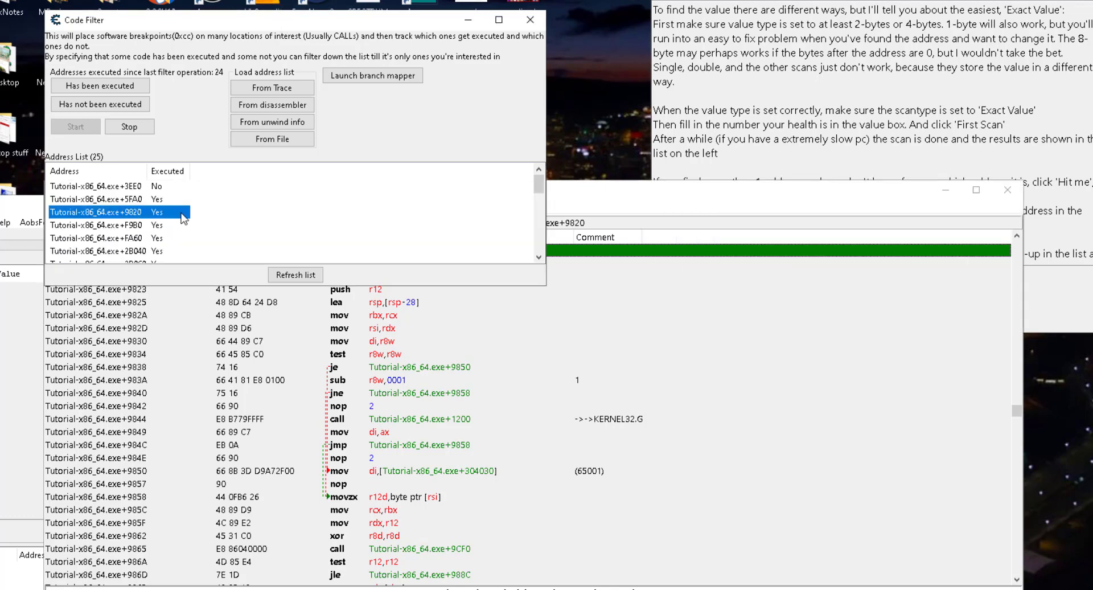
click(140, 228)
scroll(188, 243, down, 1)
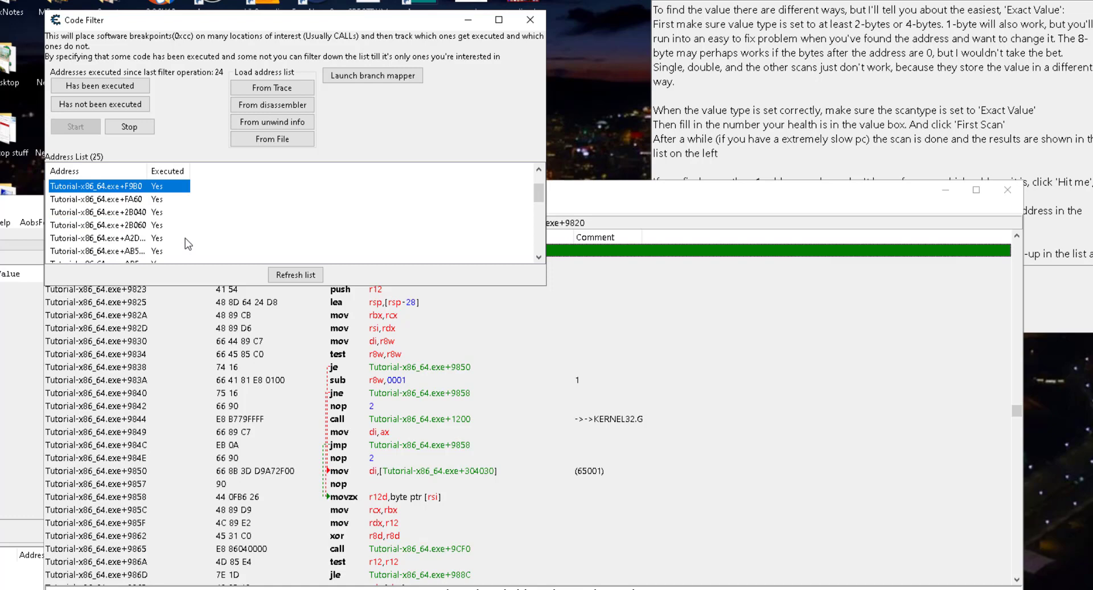
click(156, 200)
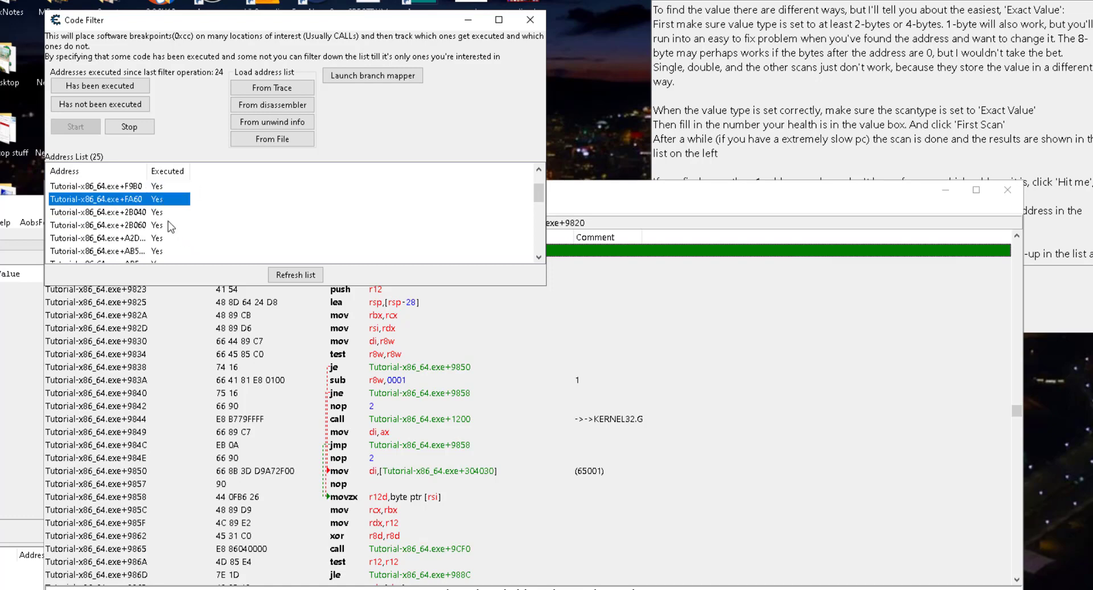
click(157, 213)
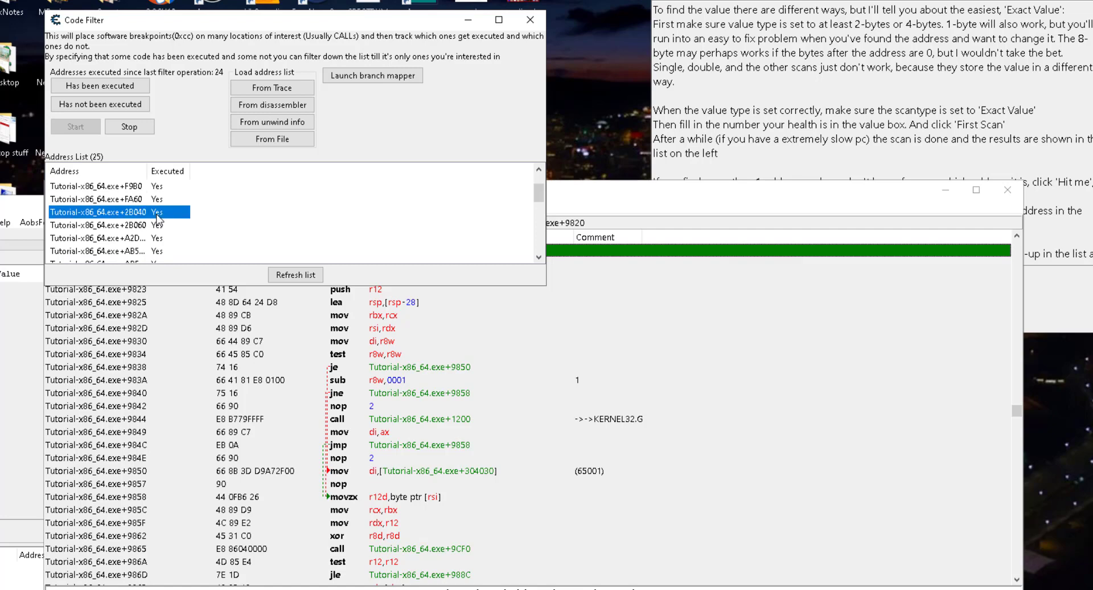
double_click(157, 213)
click(596, 204)
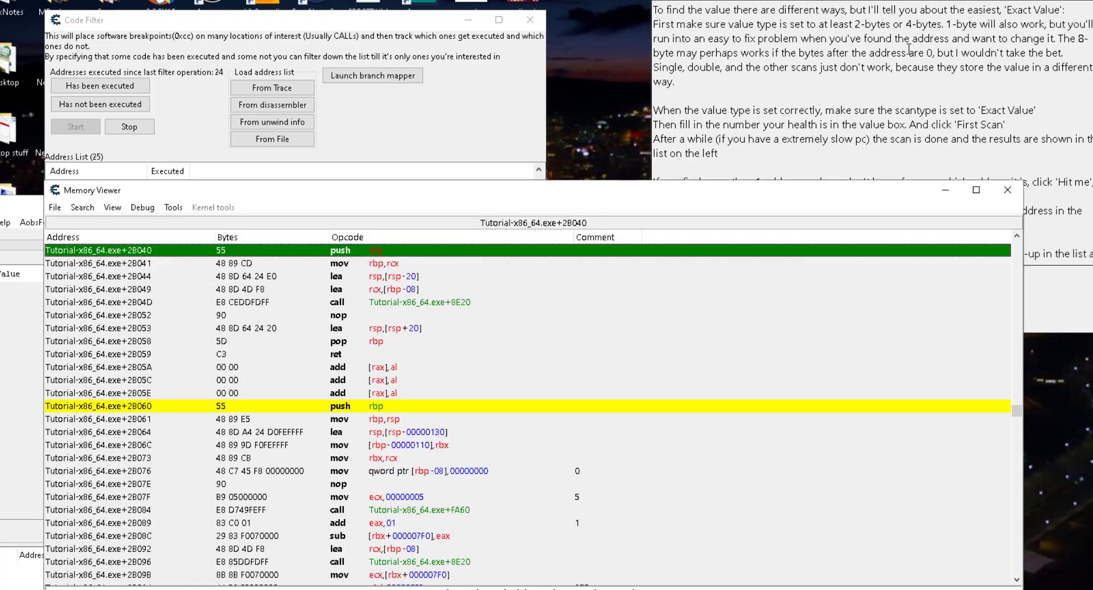
- Bring the tutorial window forward, then filter the Code Filter list to keep only addresses that have been executed
click(908, 7)
click(886, 294)
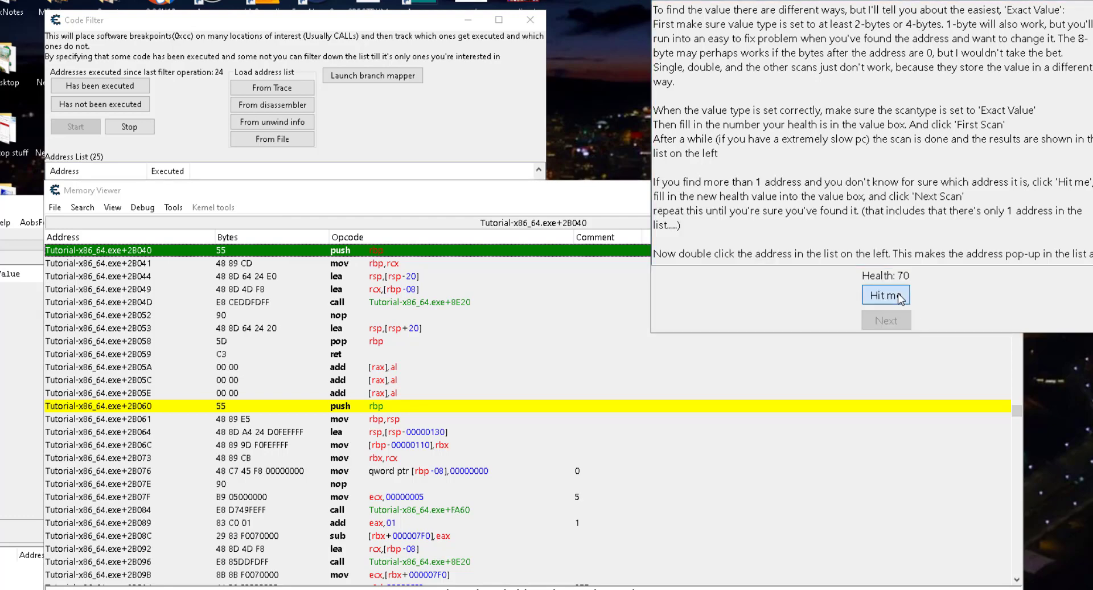
click(138, 87)
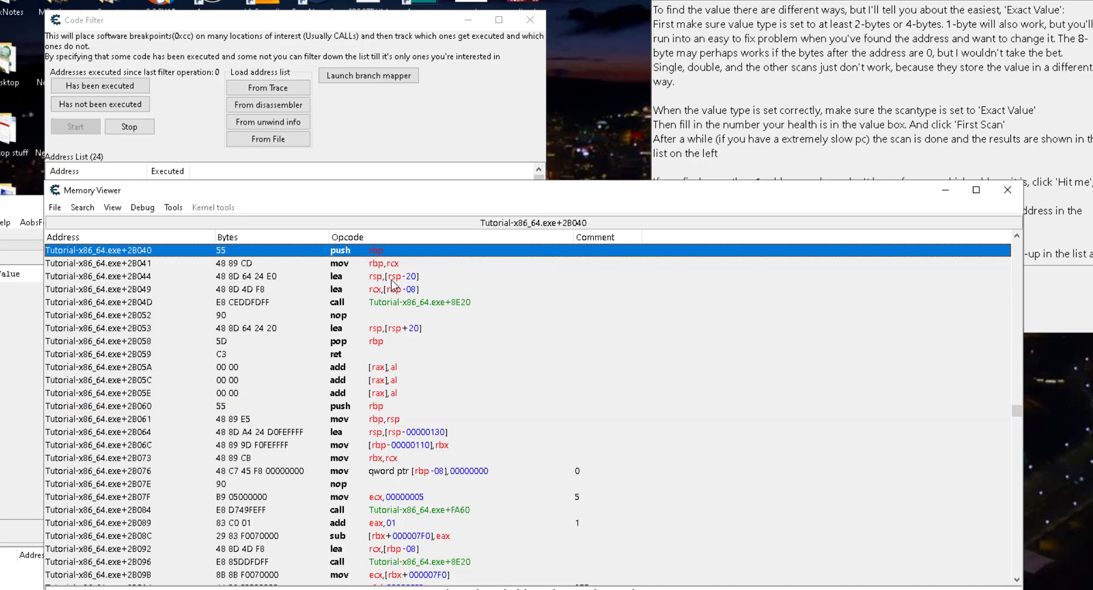
- Replace the first instruction of the function at Tutorial-x86_64.exe+2B040 with ret and take one hit in the tutorial to test it
drag(567, 195, 540, 193)
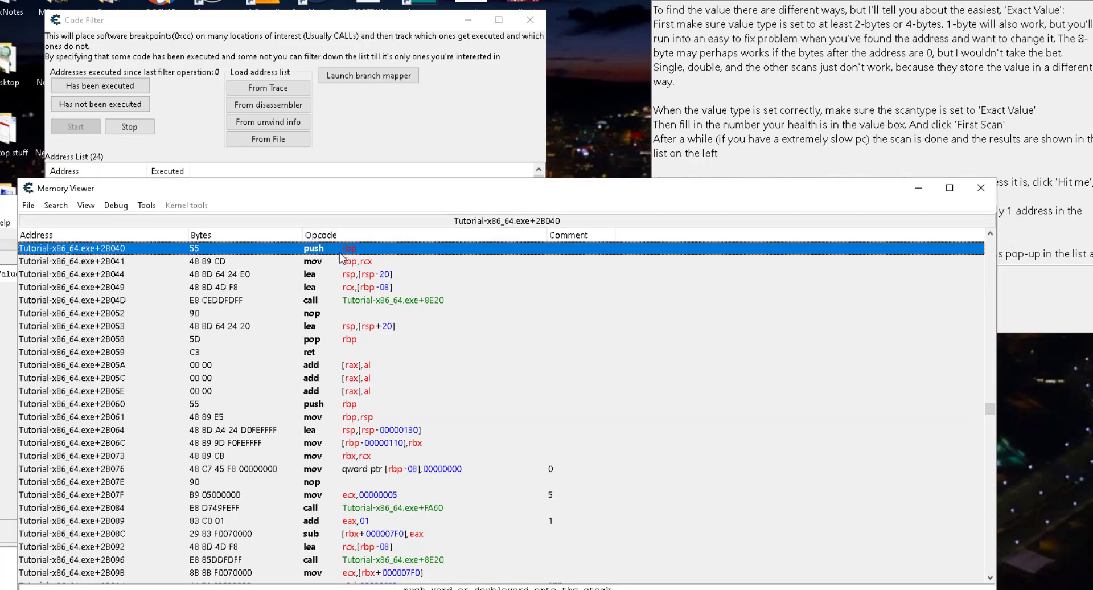
double_click(349, 248)
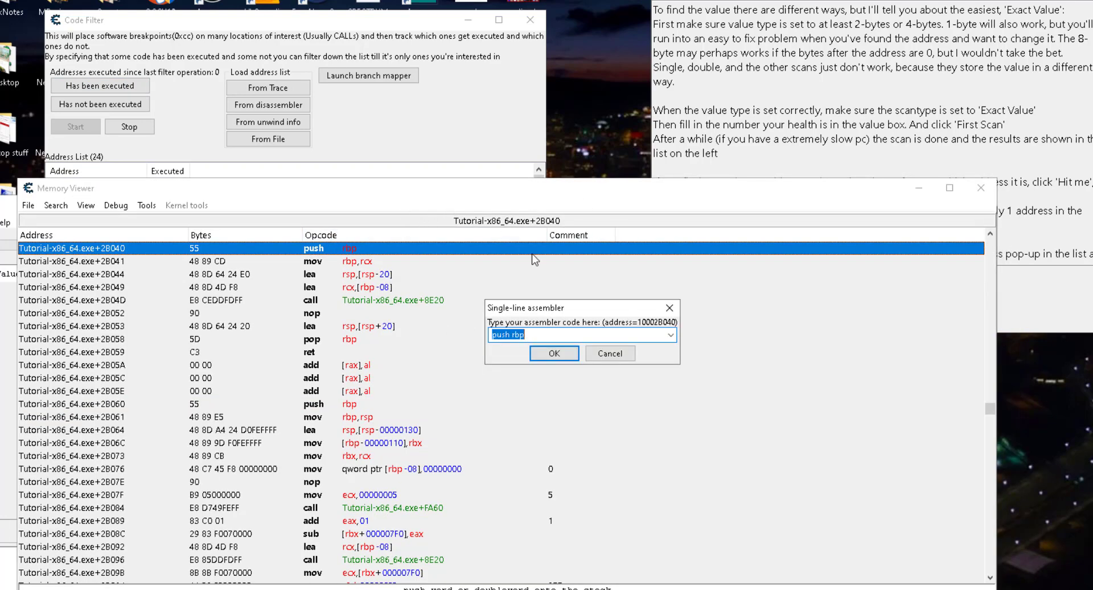
text(ret)
click(555, 354)
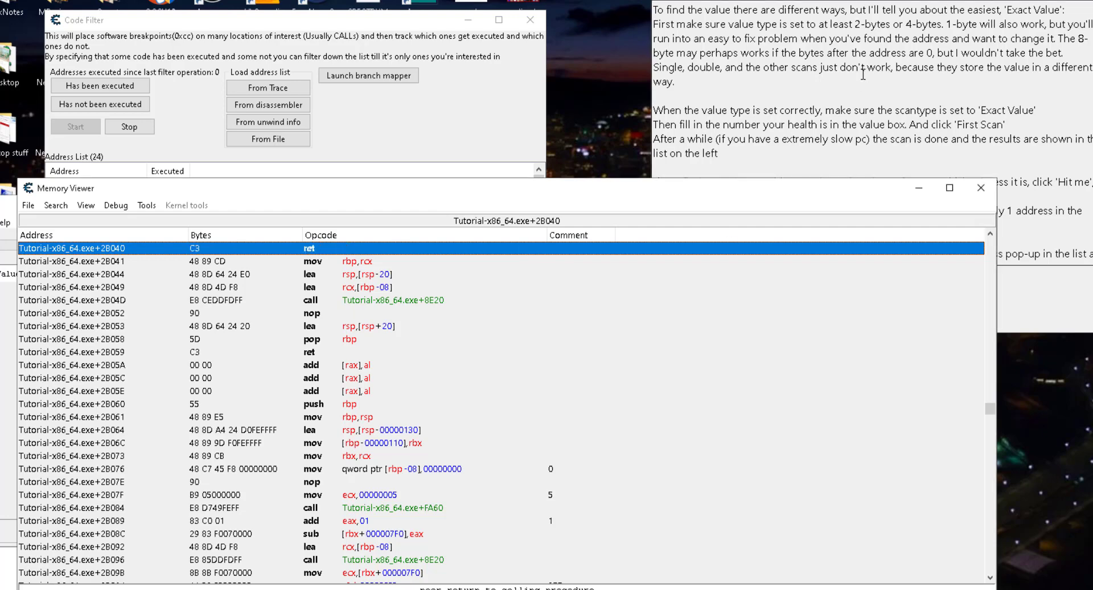
click(1025, 302)
click(890, 296)
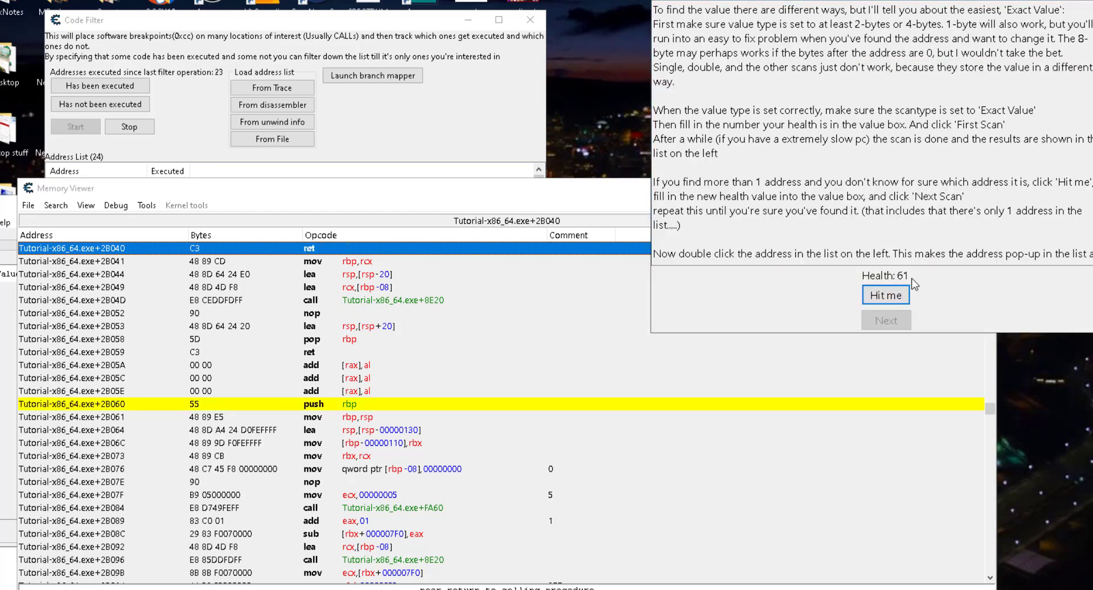
- Restore the instruction at Tutorial-x86_64.exe+2B040 to push rbp and filter the Code Filter list again to executed addresses only
double_click(325, 248)
text(push rbp)
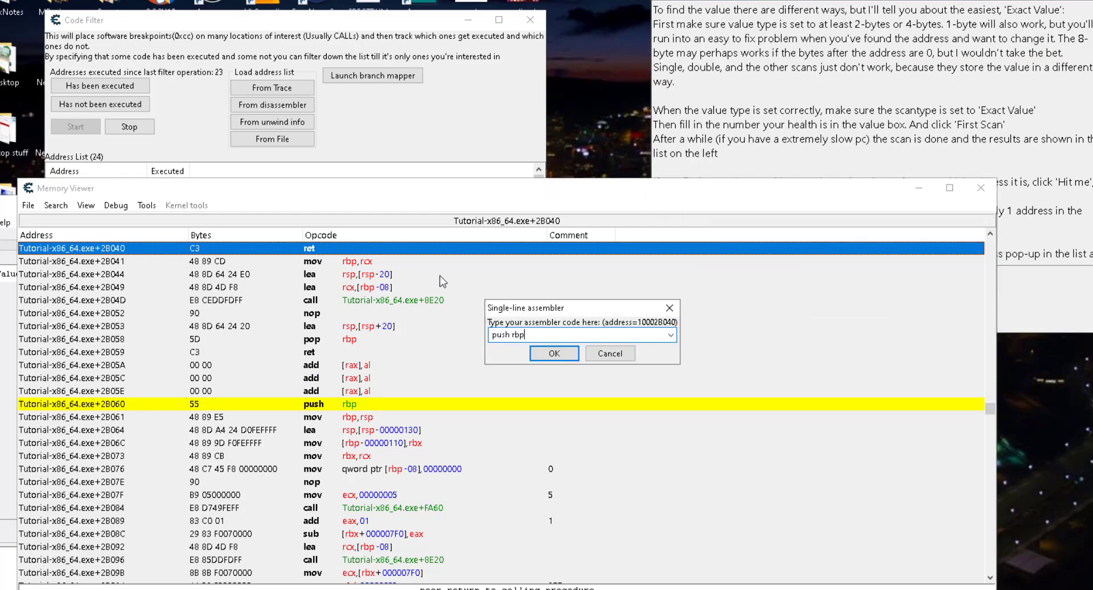
click(554, 354)
click(287, 33)
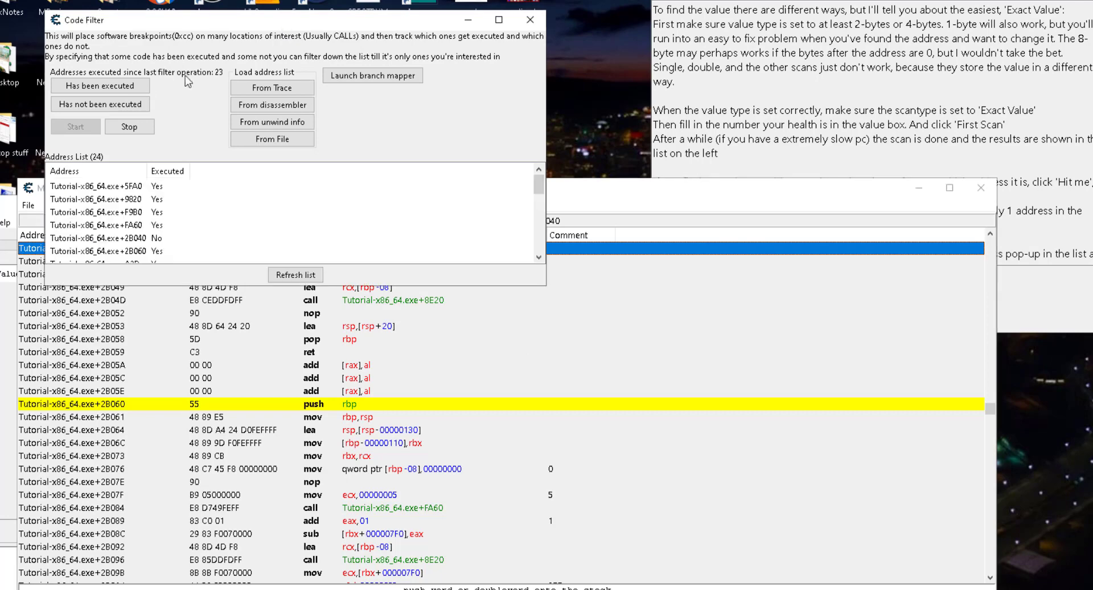
click(126, 85)
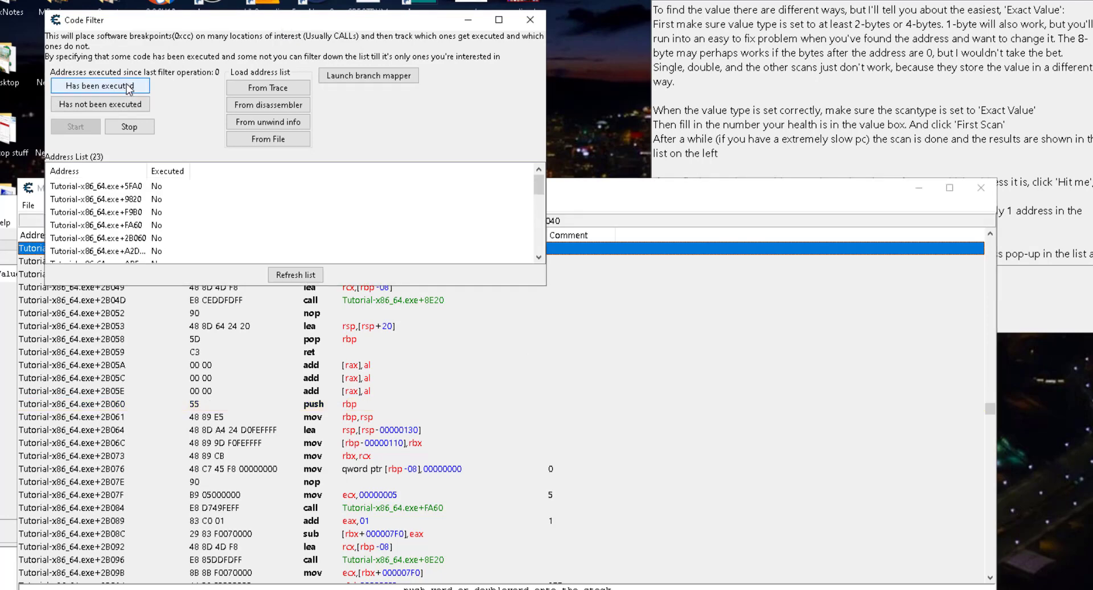
- Replace the first instruction of the function at Tutorial-x86_64.exe+2B060 with ret and take hits in the tutorial to test it
click(145, 240)
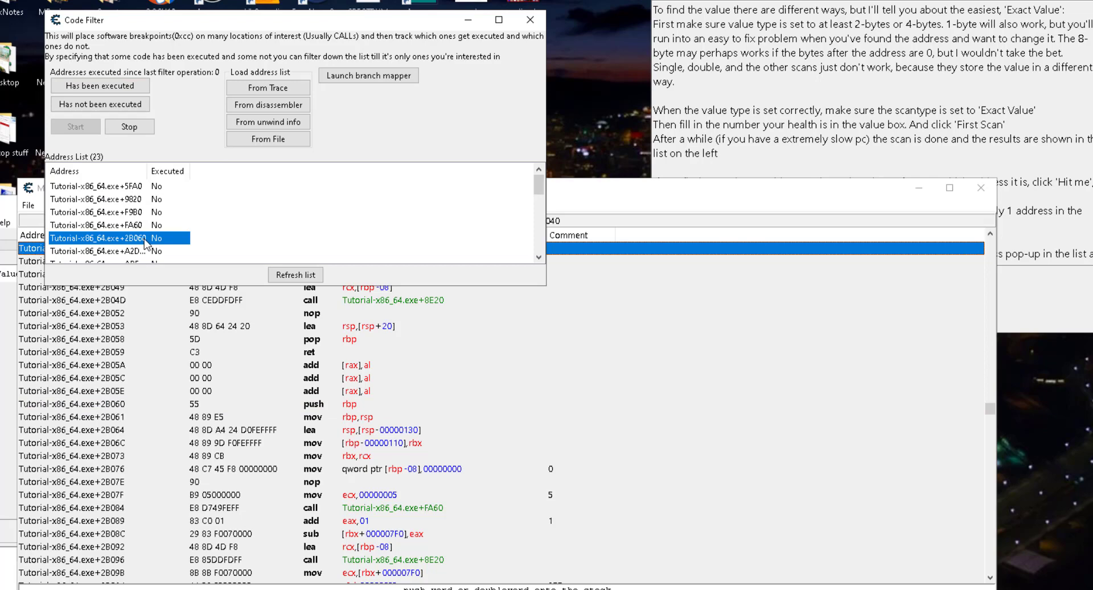
click(655, 193)
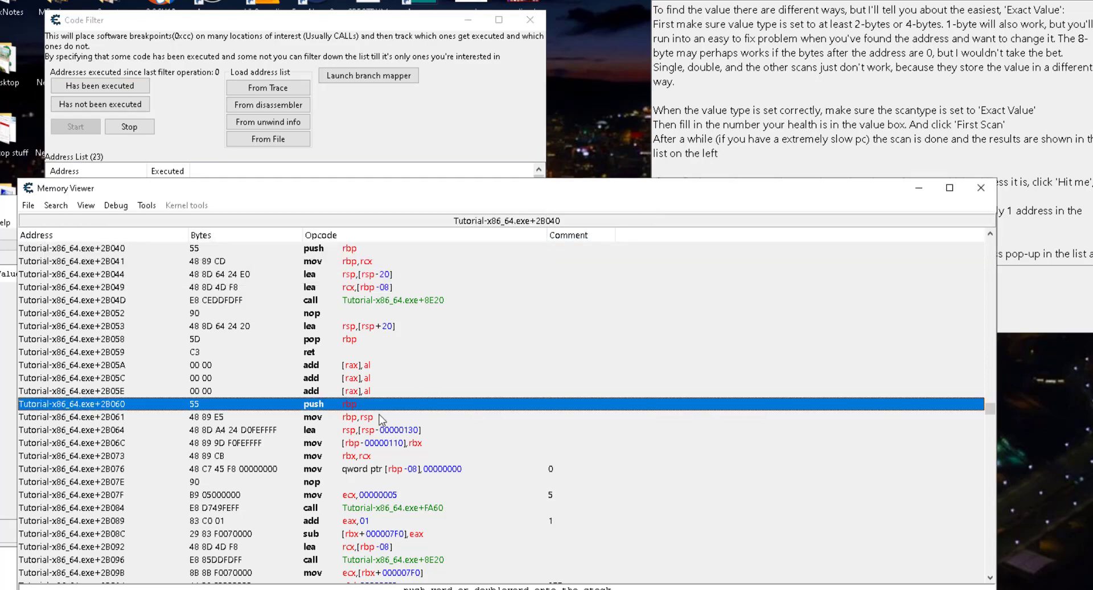
double_click(340, 406)
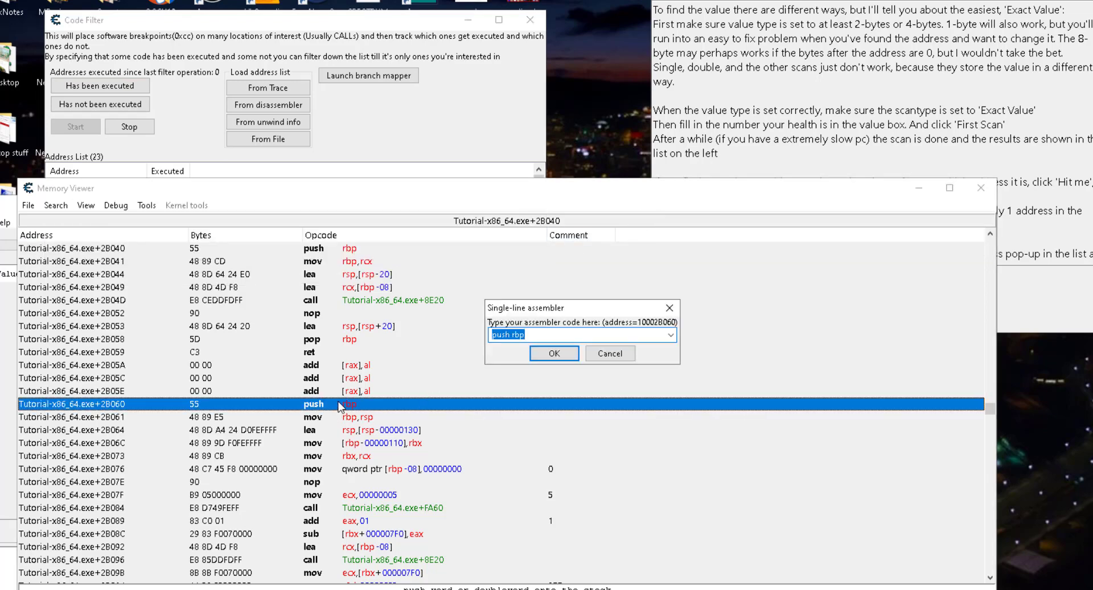
text(ret)
click(554, 353)
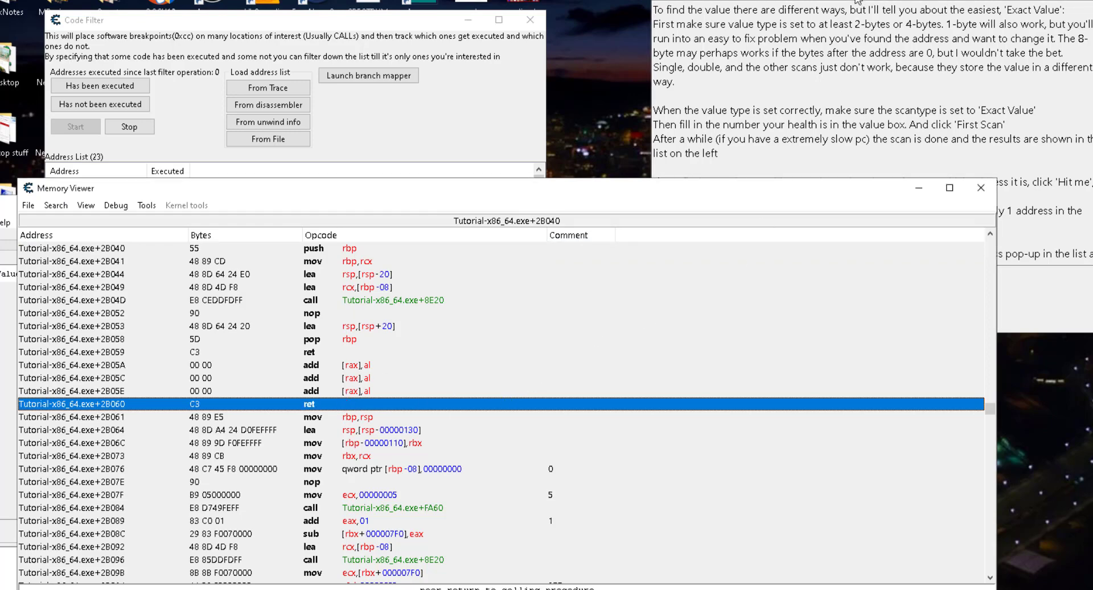
click(899, 294)
click(900, 295)
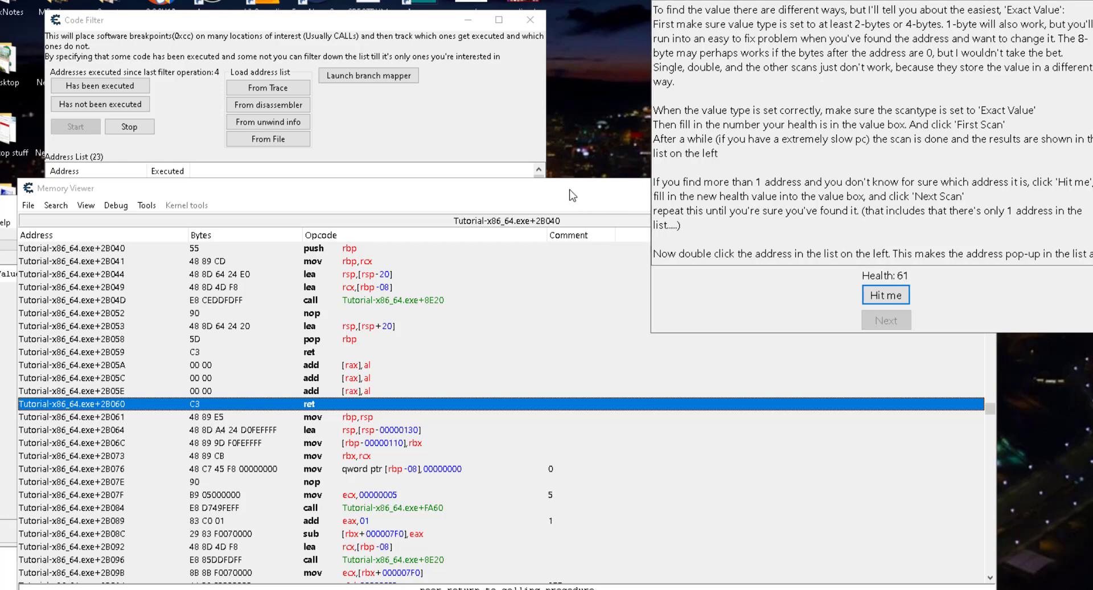
- Restore the instruction at Tutorial-x86_64.exe+2B060 to push rbp
drag(570, 190, 606, 59)
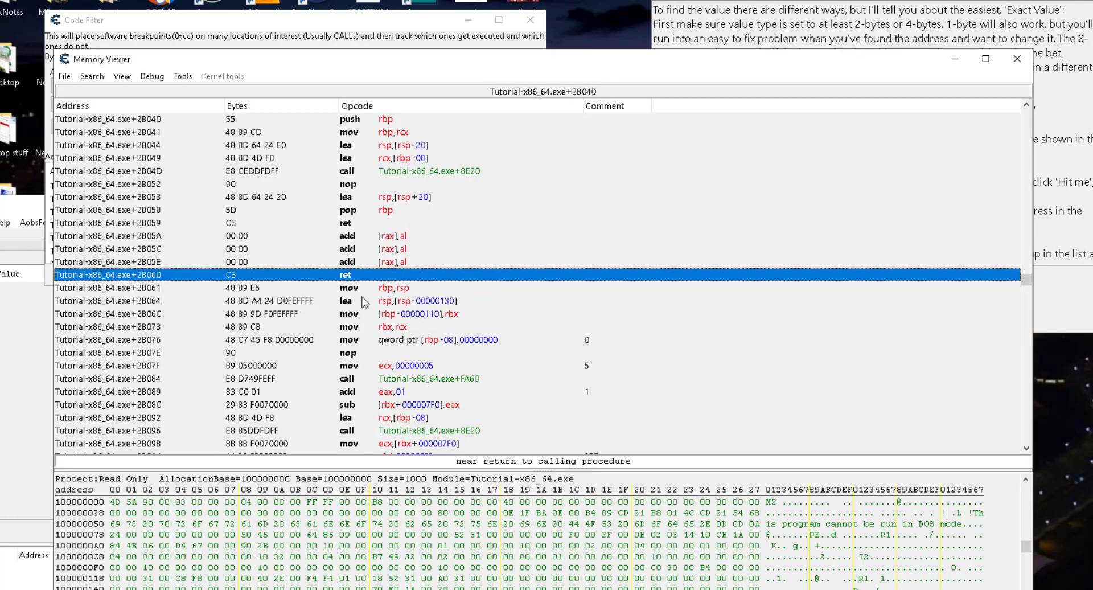
double_click(346, 277)
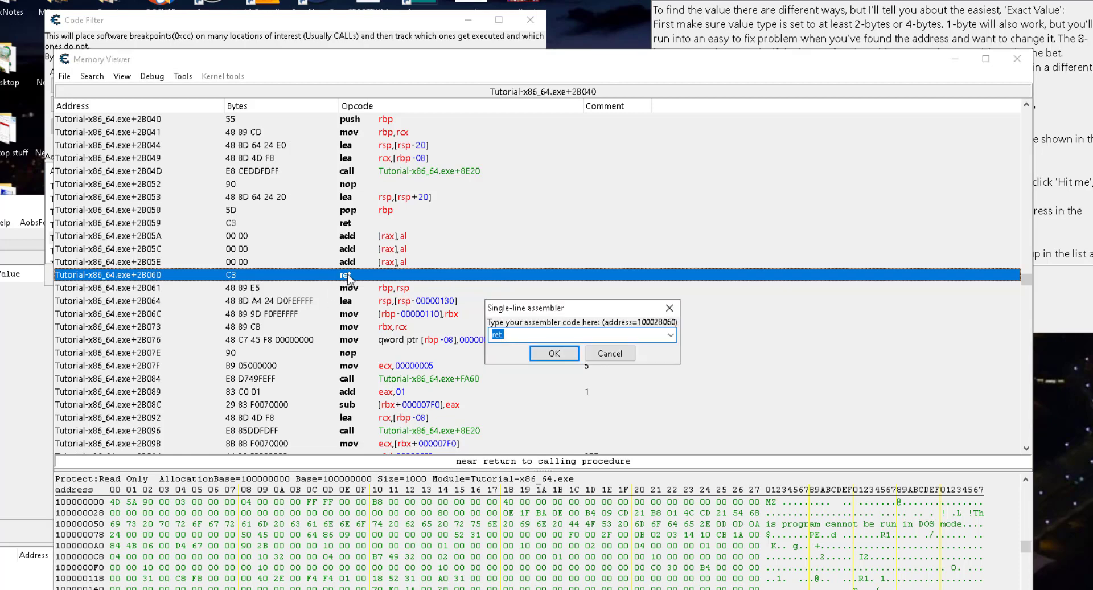
text(push rbp)
click(554, 353)
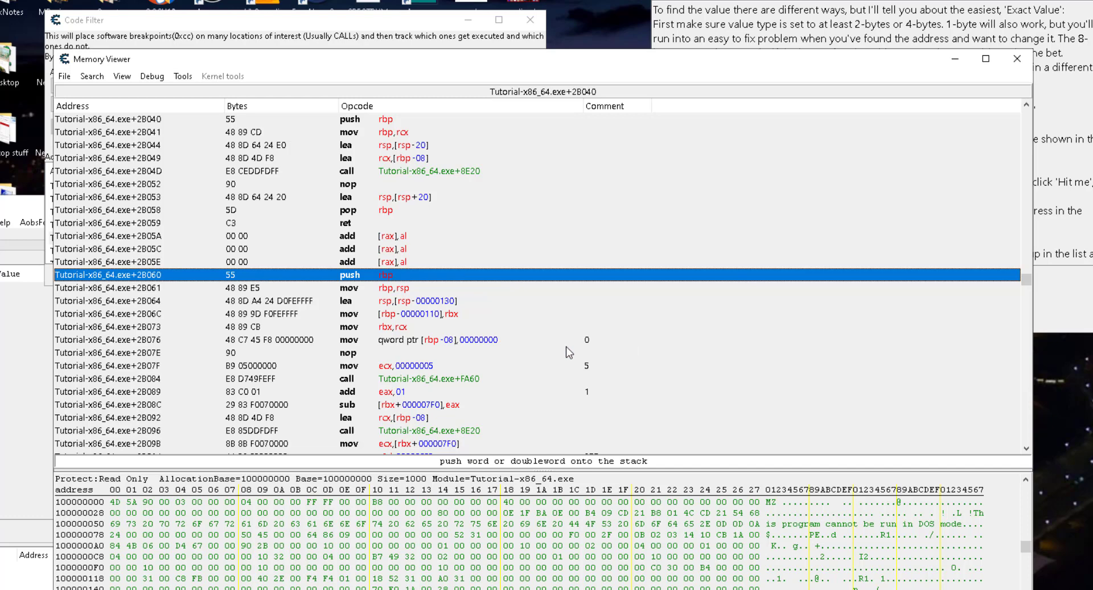
- Examine the instructions of the function at Tutorial-x86_64.exe+2B060 for the one that subtracts from the health value
click(877, 7)
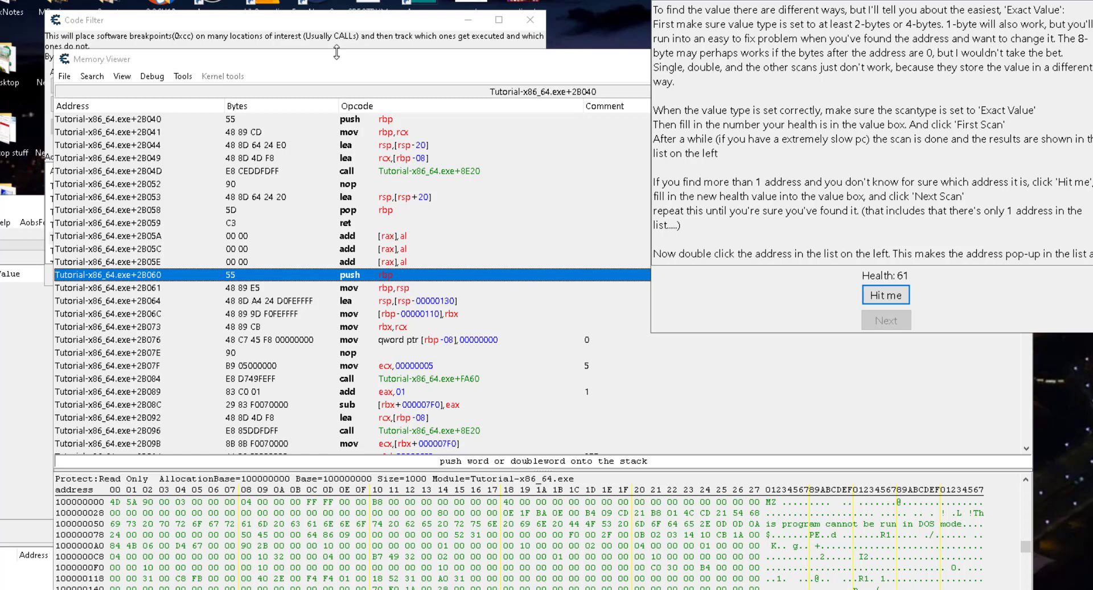
scroll(424, 164, up, 1)
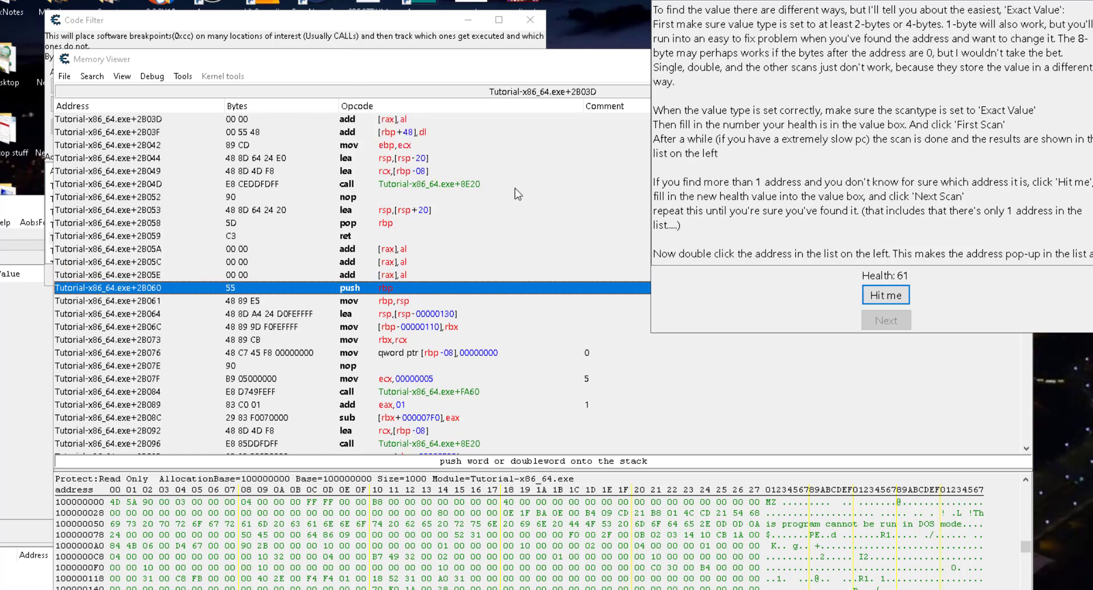
double_click(523, 64)
scroll(425, 213, down, 8)
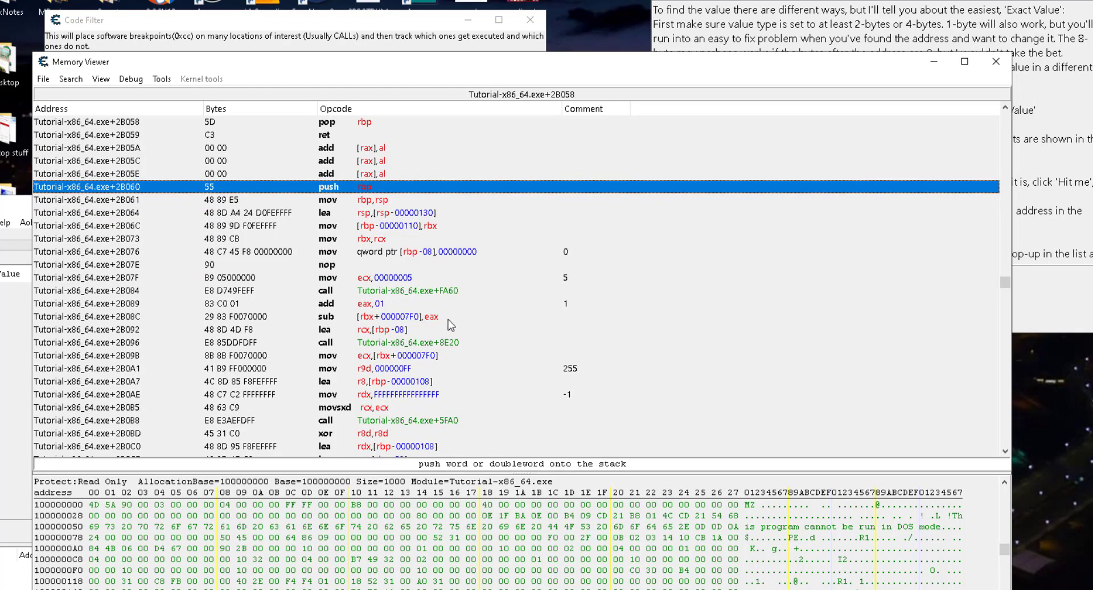
click(380, 316)
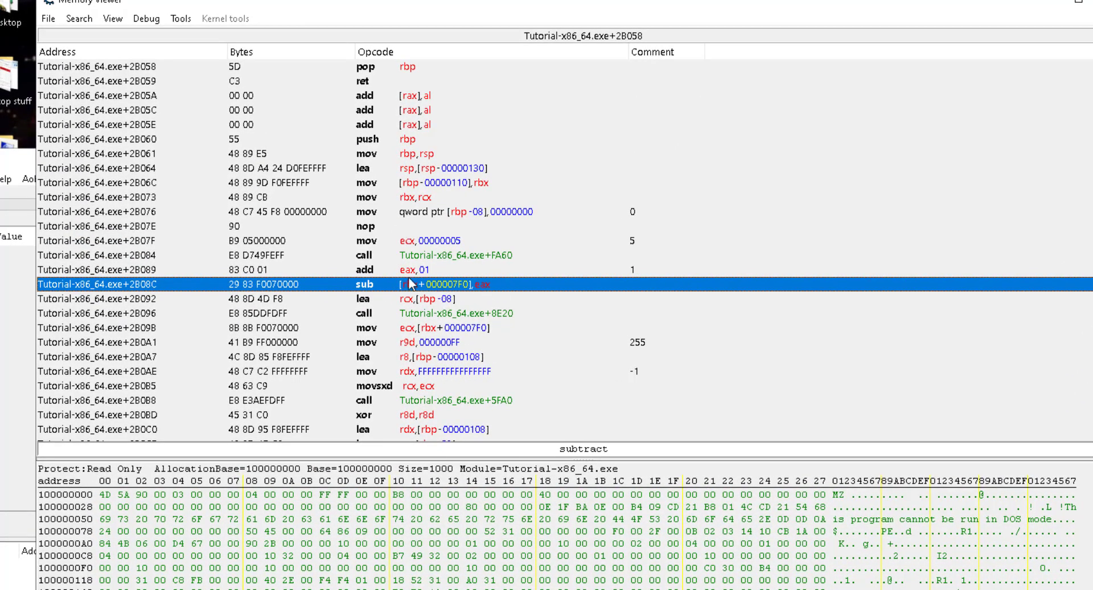
click(449, 303)
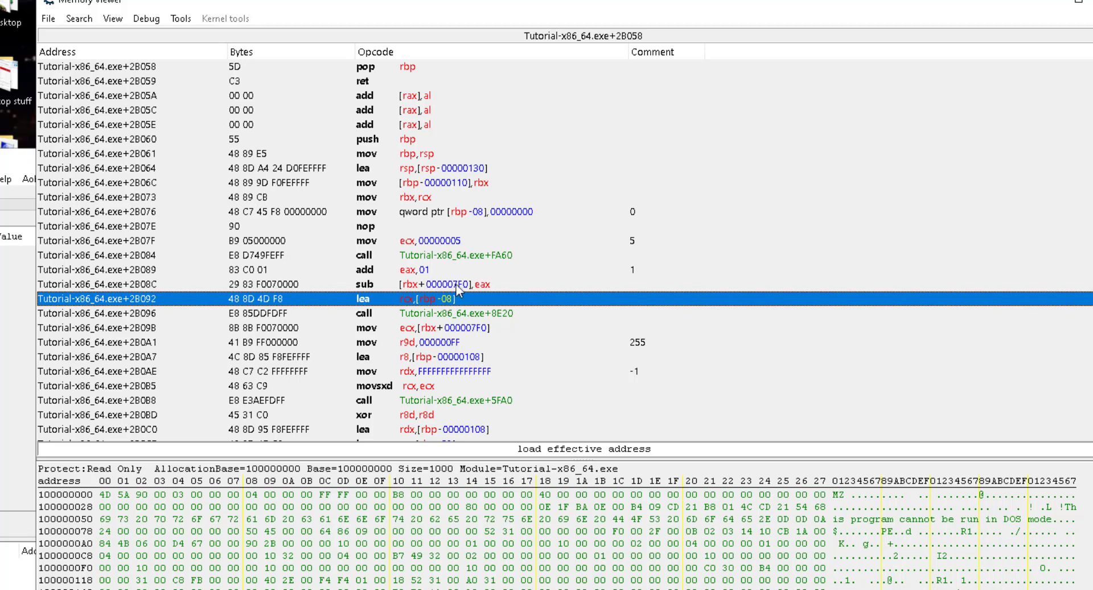
scroll(443, 279, down, 2)
scroll(447, 284, down, 1)
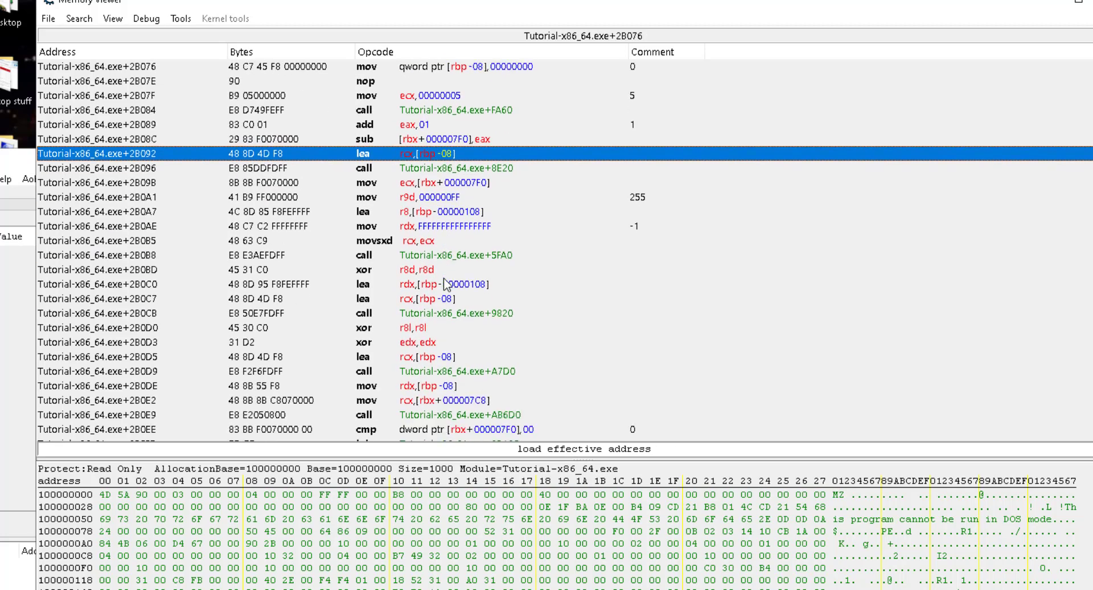
scroll(447, 285, up, 2)
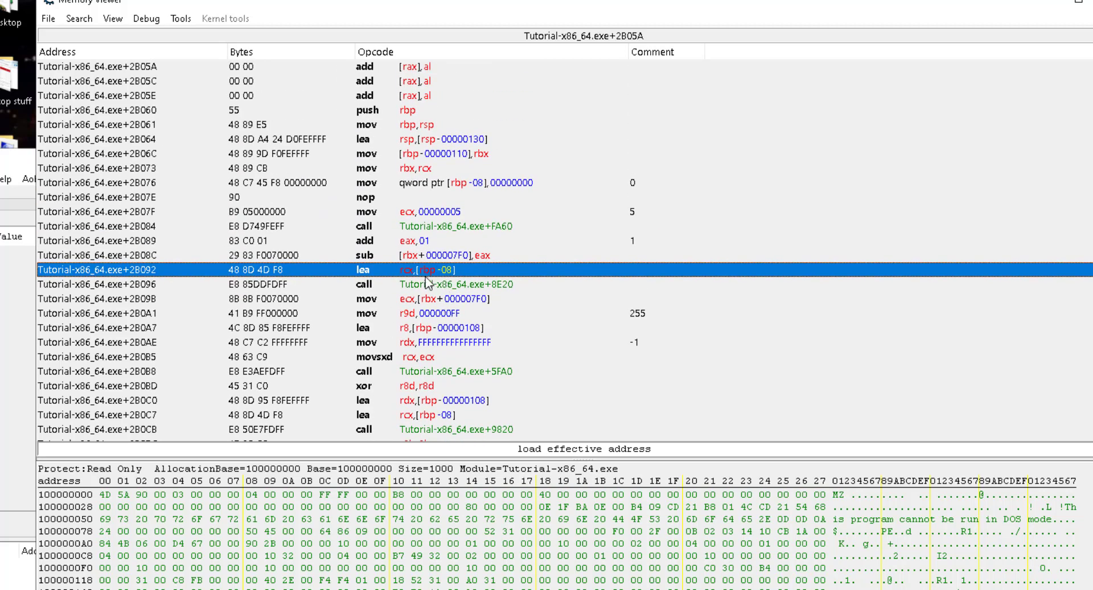
click(990, 260)
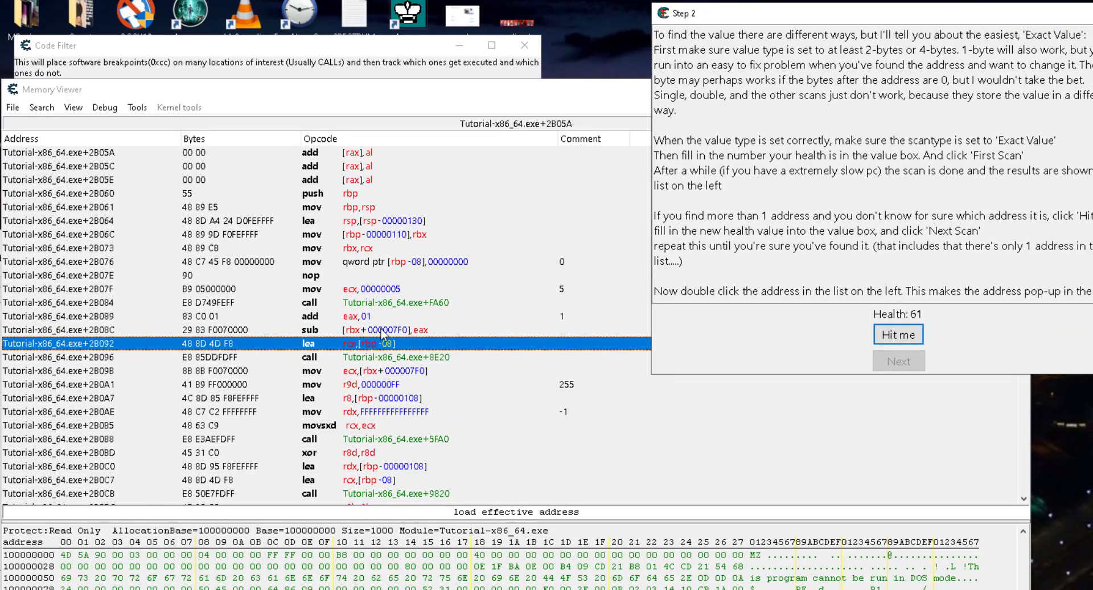
- Find out what addresses the sub instruction at Tutorial-x86_64.exe+2B08C accesses while taking several hits in the tutorial
click(402, 330)
right_click(392, 330)
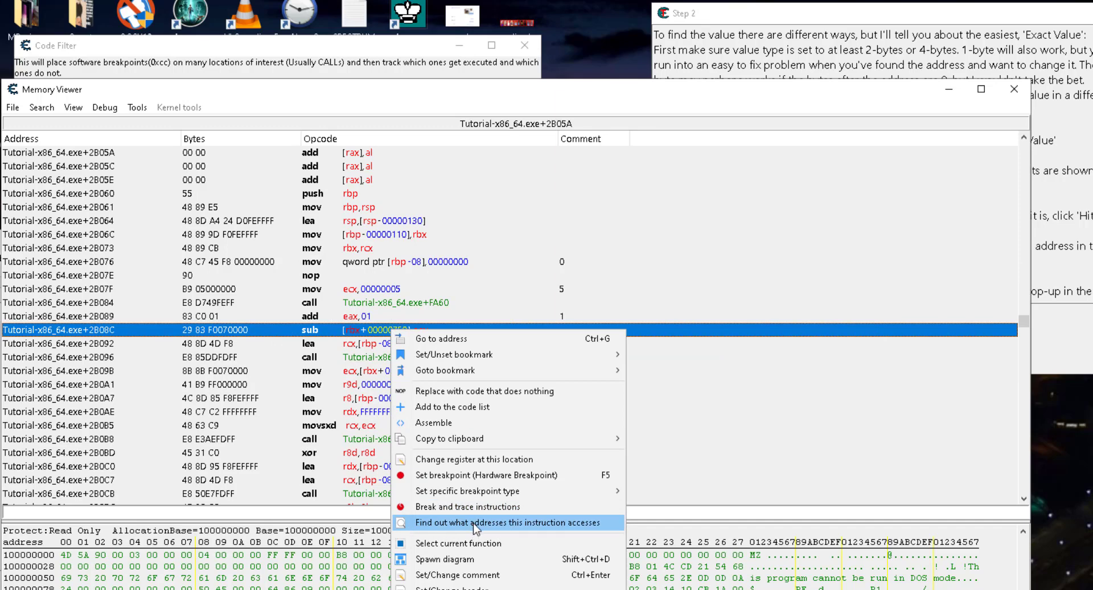
click(573, 523)
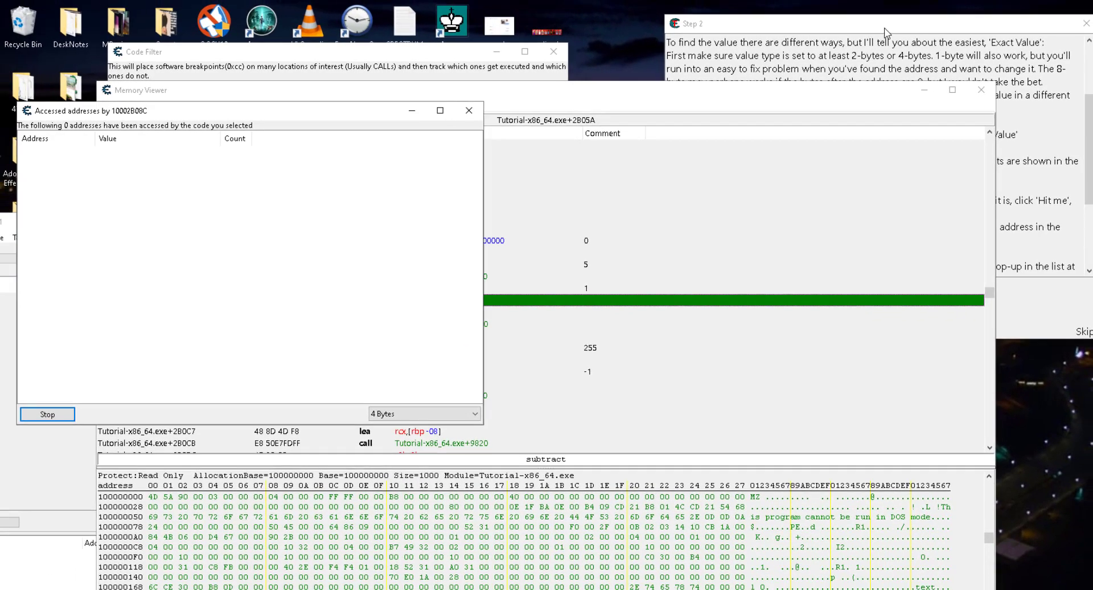
click(885, 33)
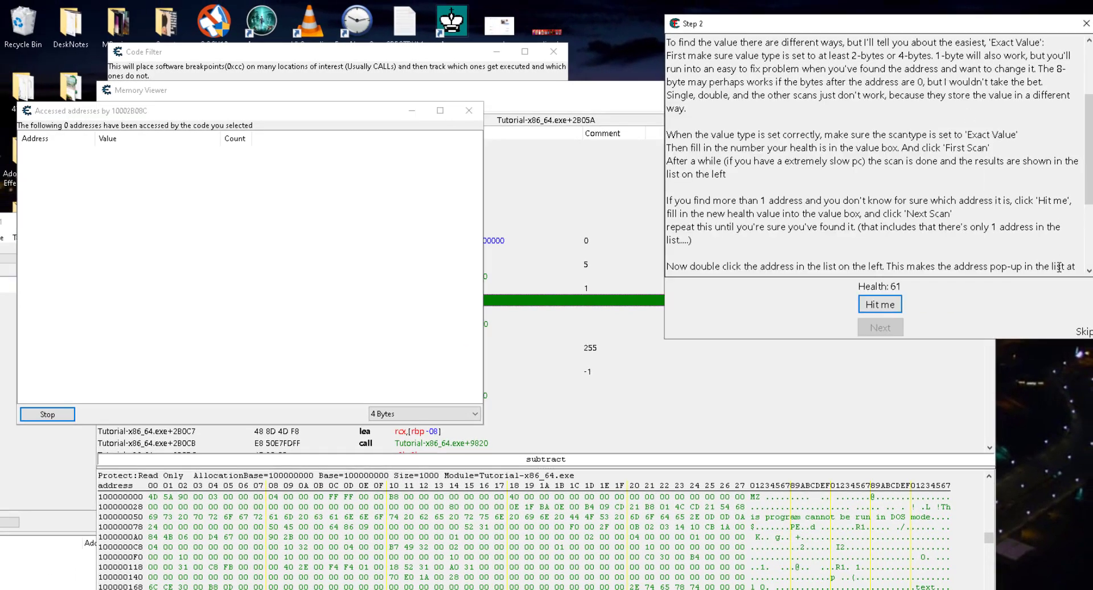
click(882, 306)
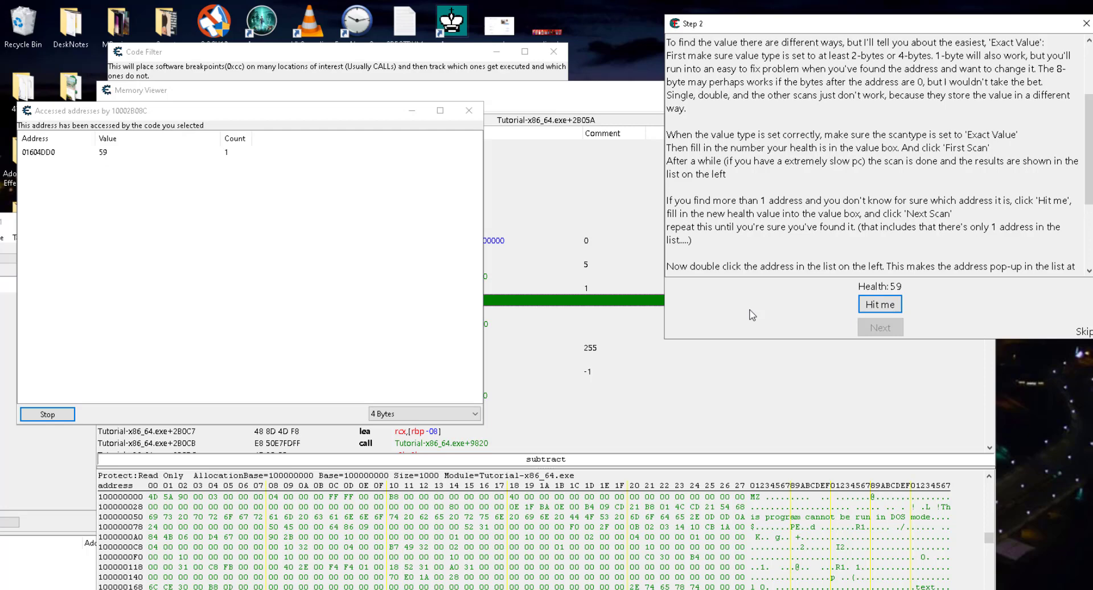
click(891, 305)
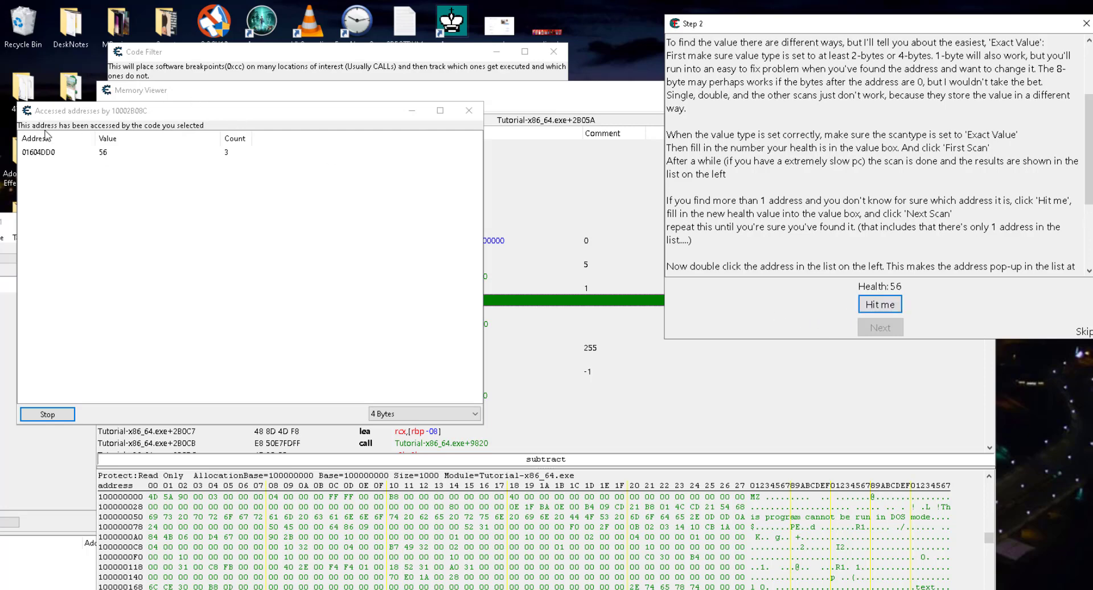
- Add the accessed address 01604DD0 to the cheat table, then stop the tracking and close its results window
click(39, 152)
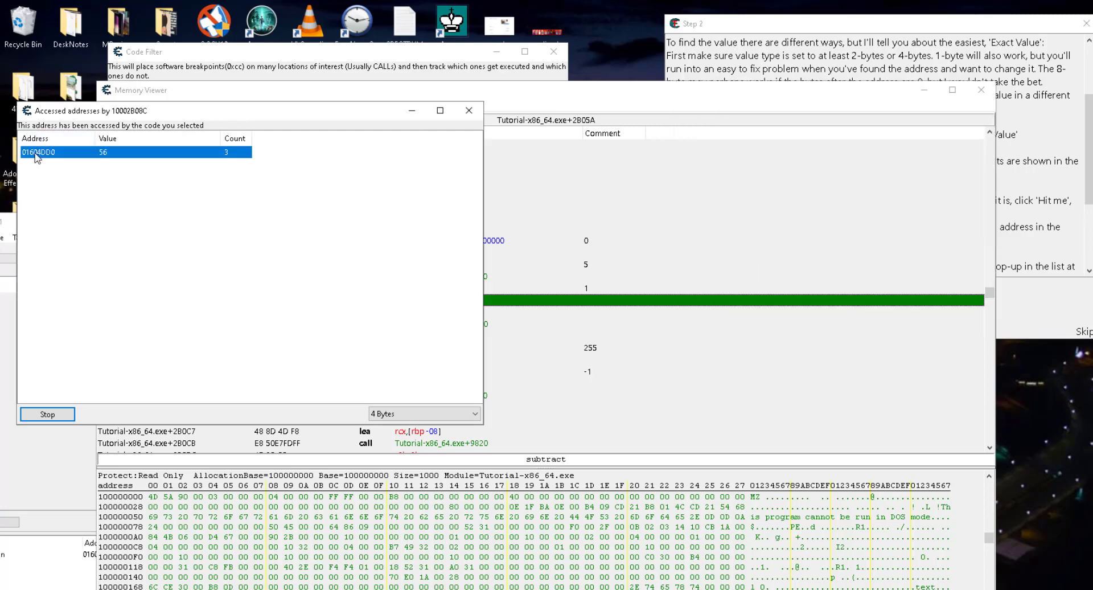
click(41, 414)
click(41, 415)
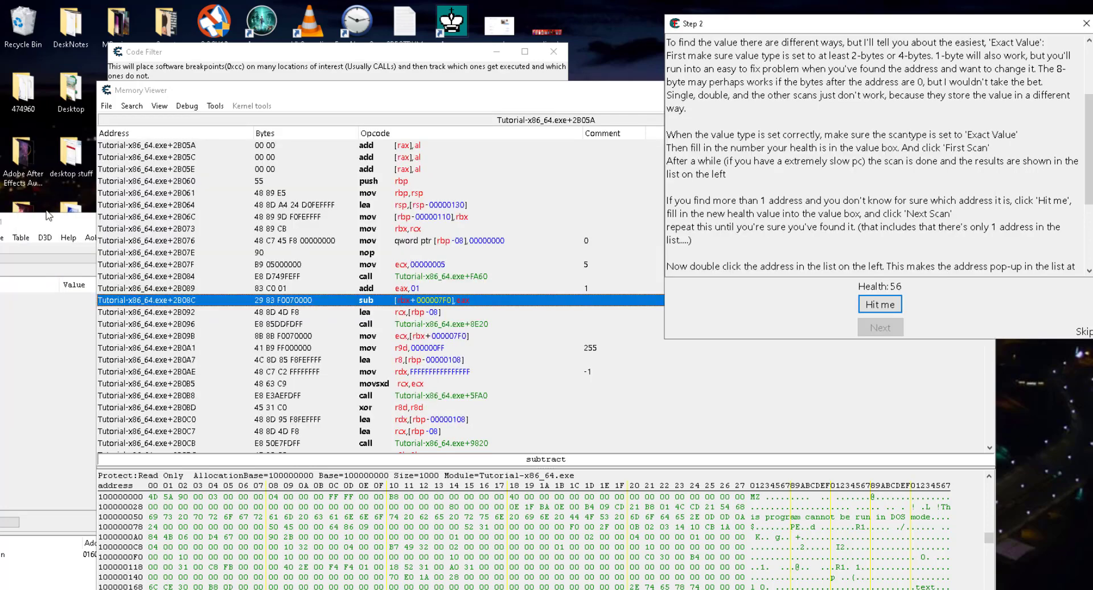
- Bring the main Cheat Engine window into view, set the value of address 01604DD0 to 1000 and take a hit in the tutorial
double_click(63, 224)
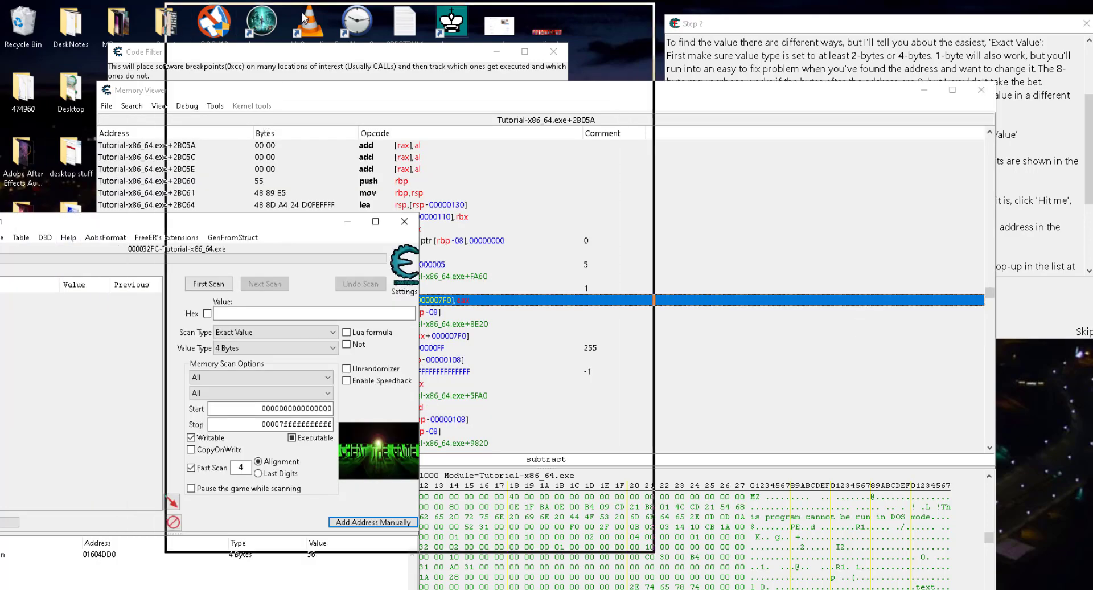
drag(324, 5, 323, 96)
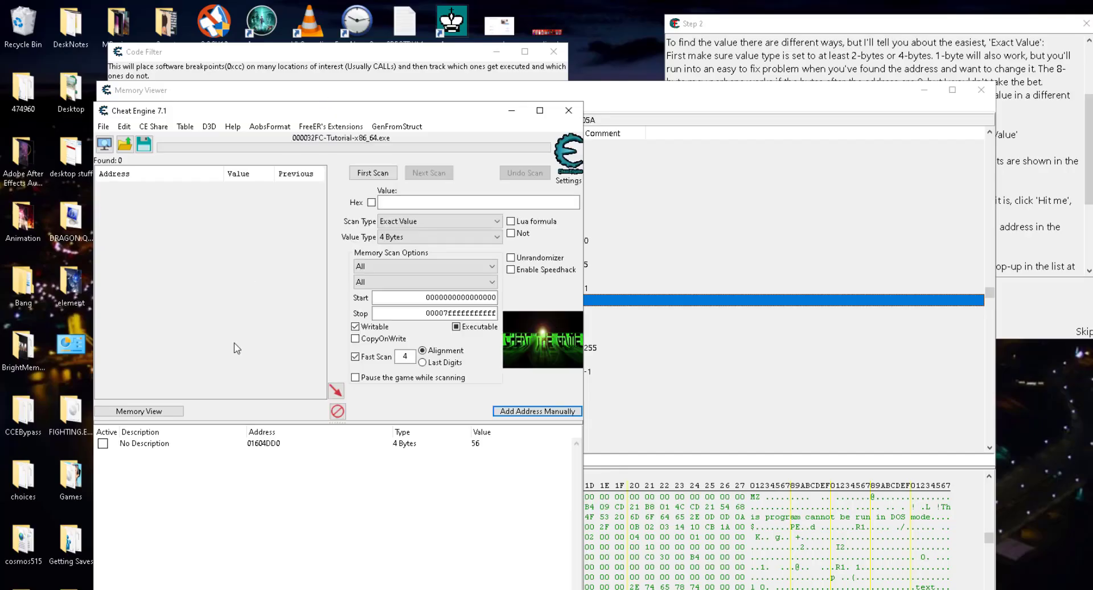
click(869, 27)
double_click(476, 444)
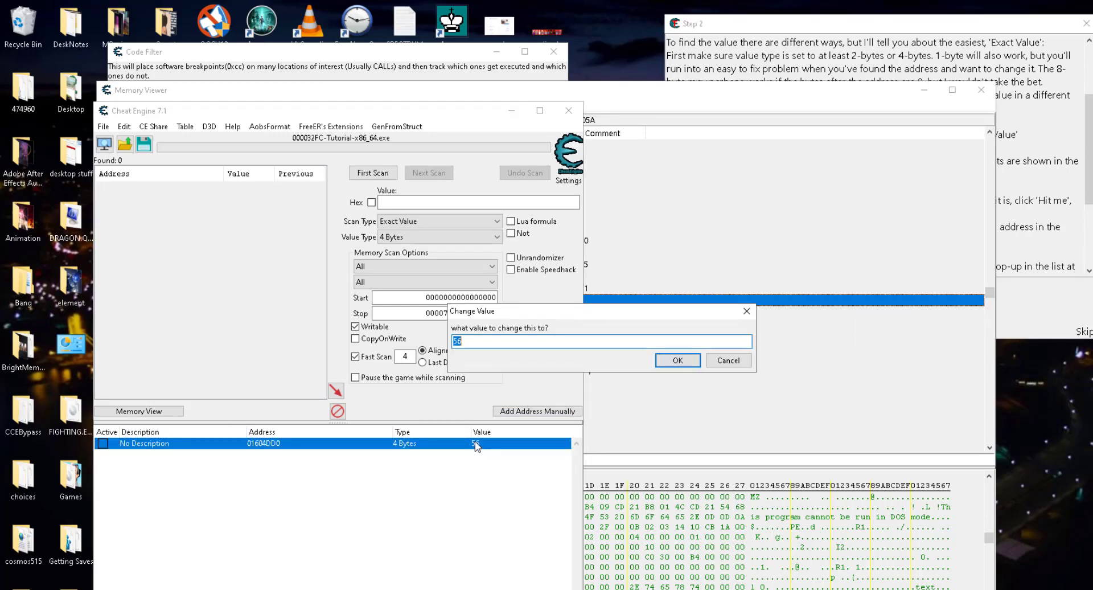
text(1000)
click(670, 360)
click(825, 34)
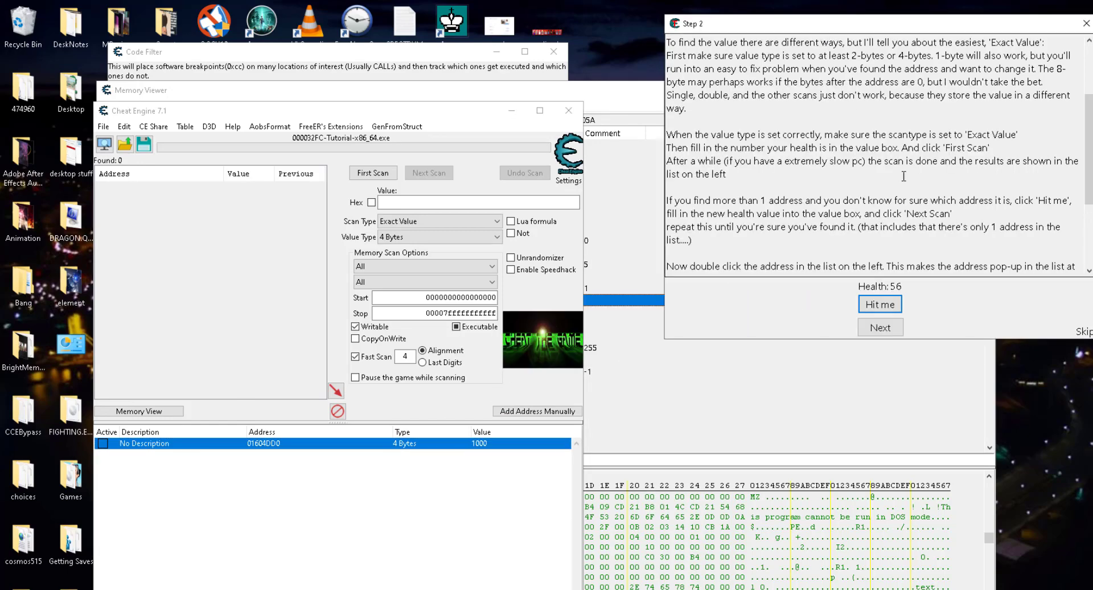
click(880, 304)
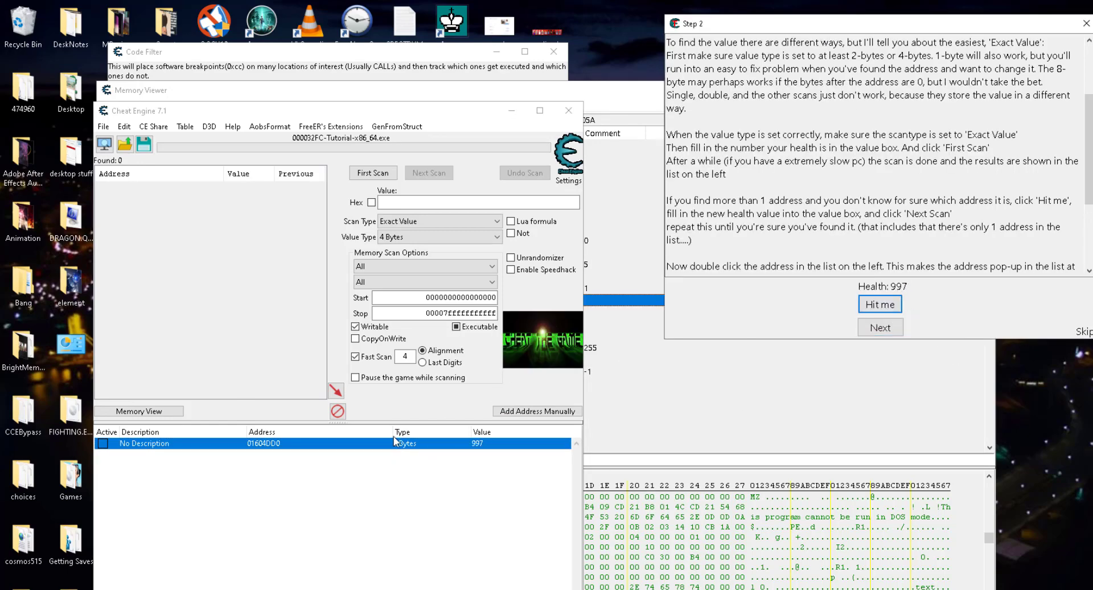
- Review the Code Filter's executed entries alongside the tutorial's health and the sub instruction at Tutorial-x86_64.exe+2B08C in the disassembler
click(602, 91)
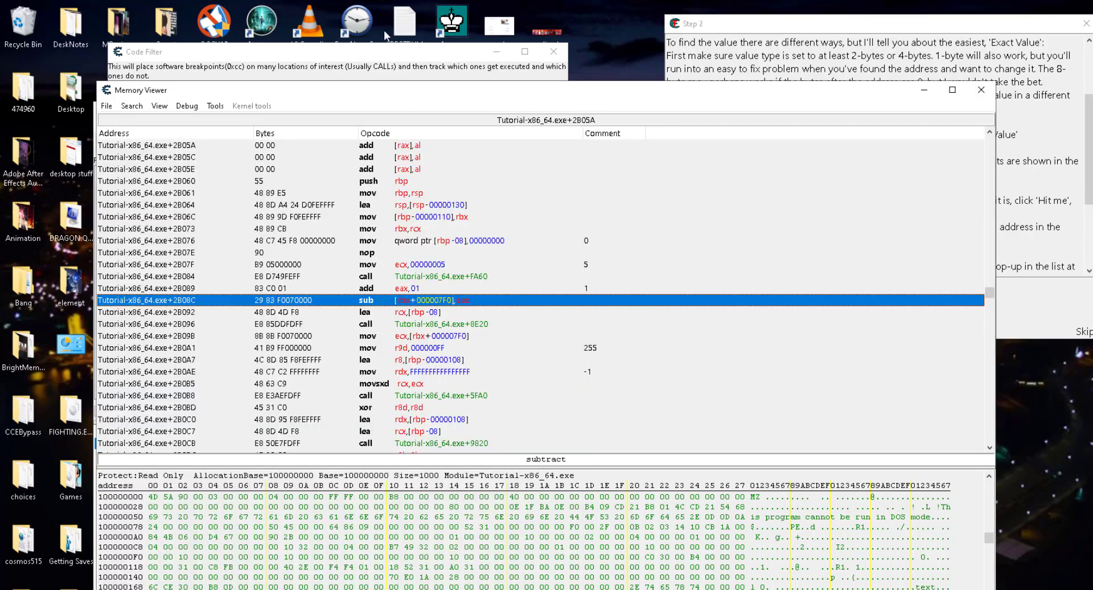
click(369, 51)
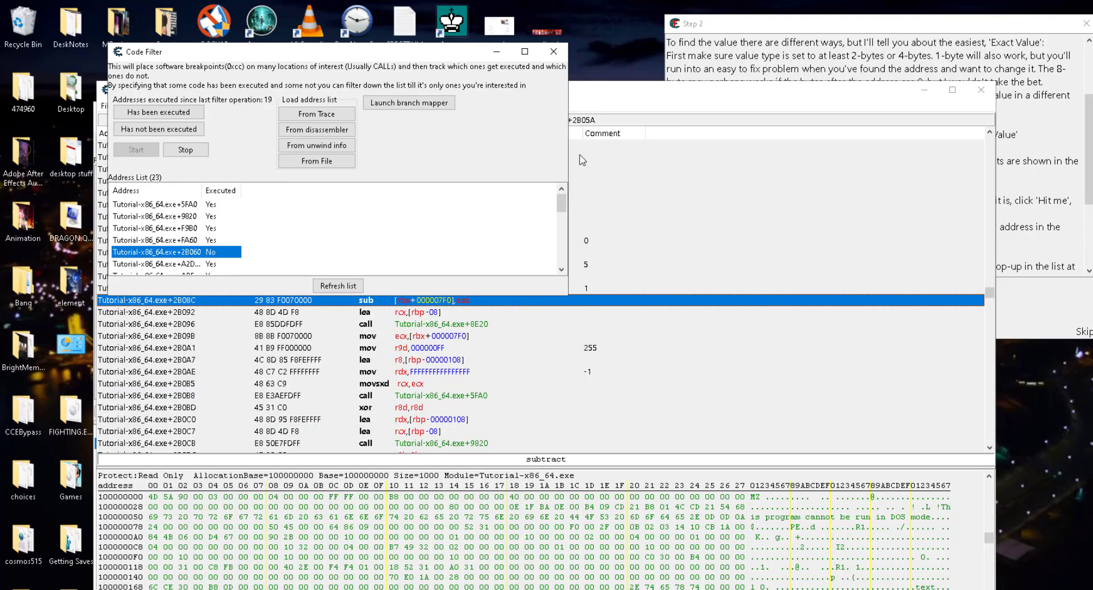
click(603, 95)
click(856, 34)
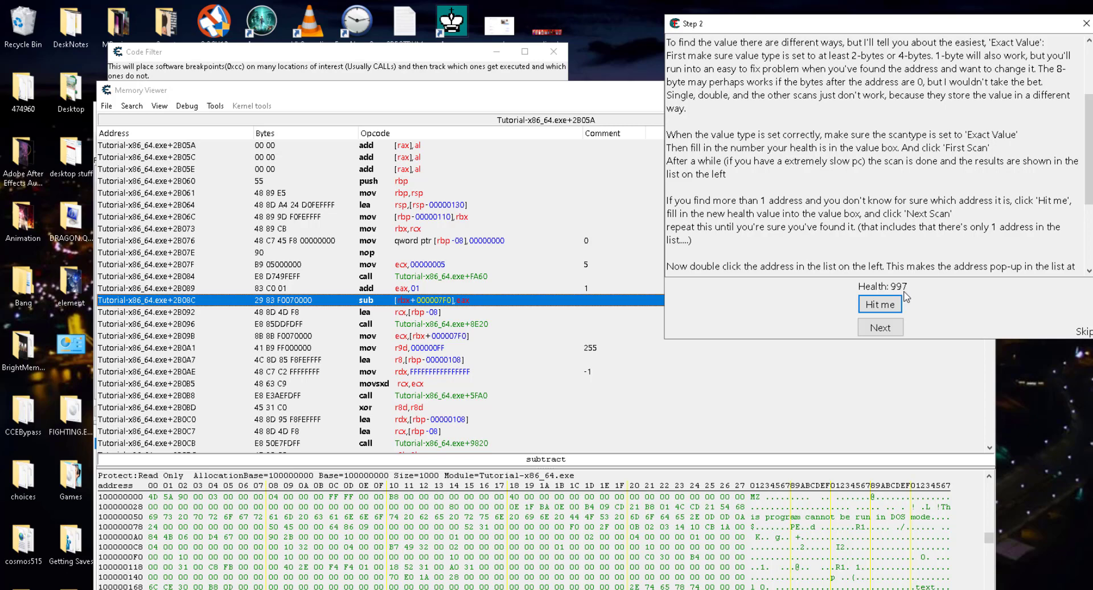
click(233, 53)
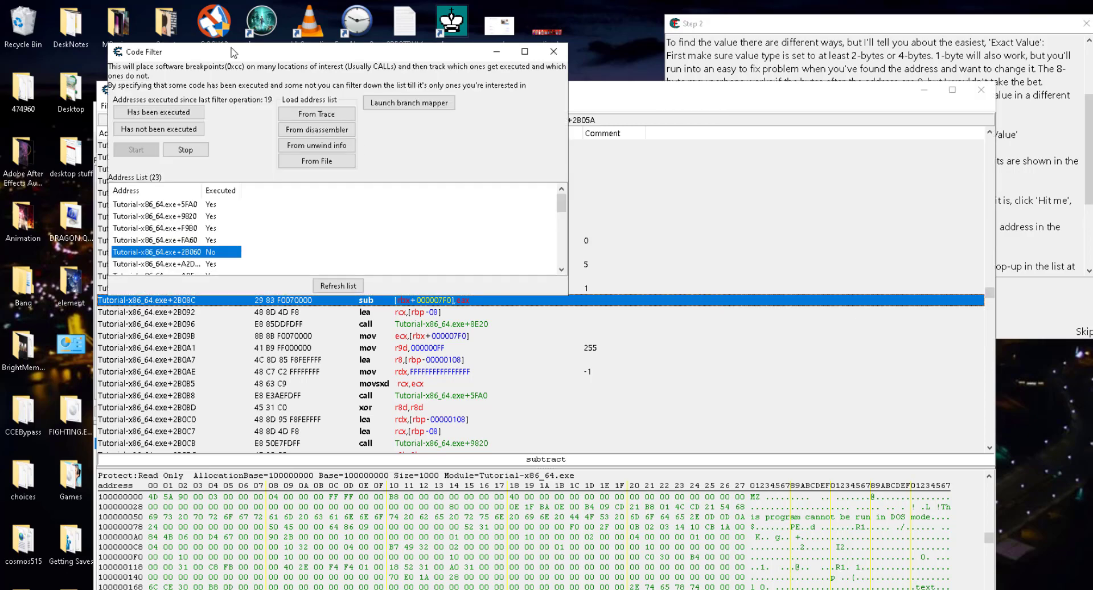
click(917, 30)
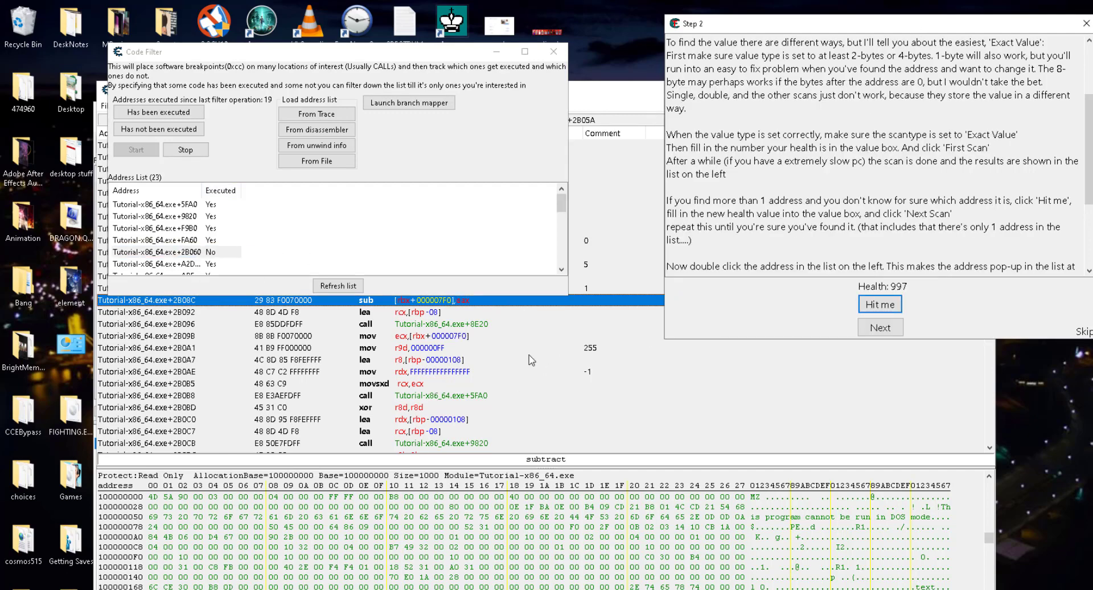
click(437, 300)
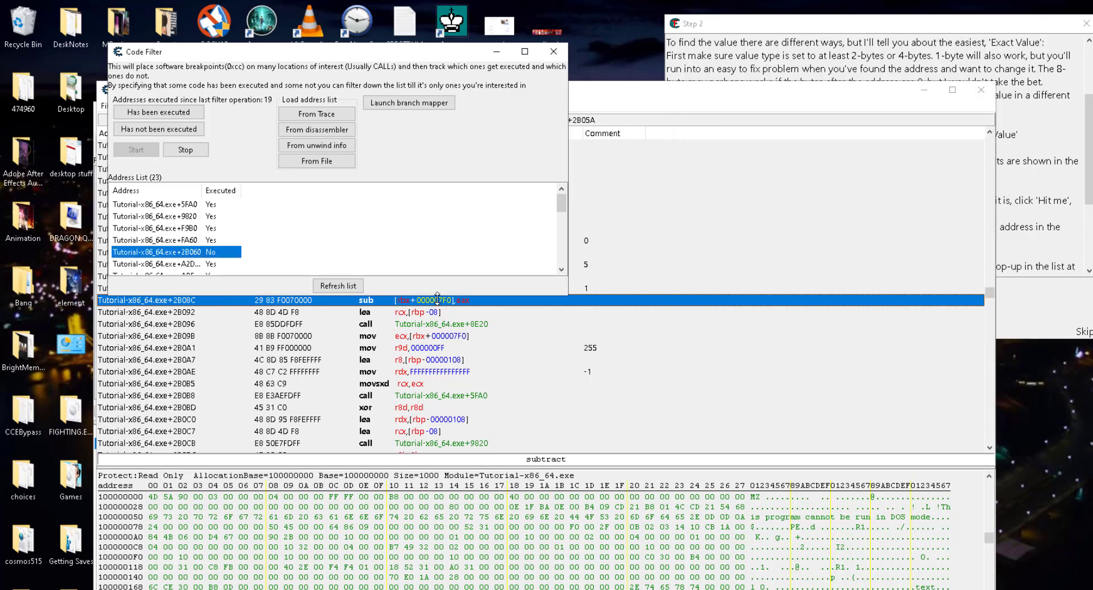
drag(668, 101, 658, 155)
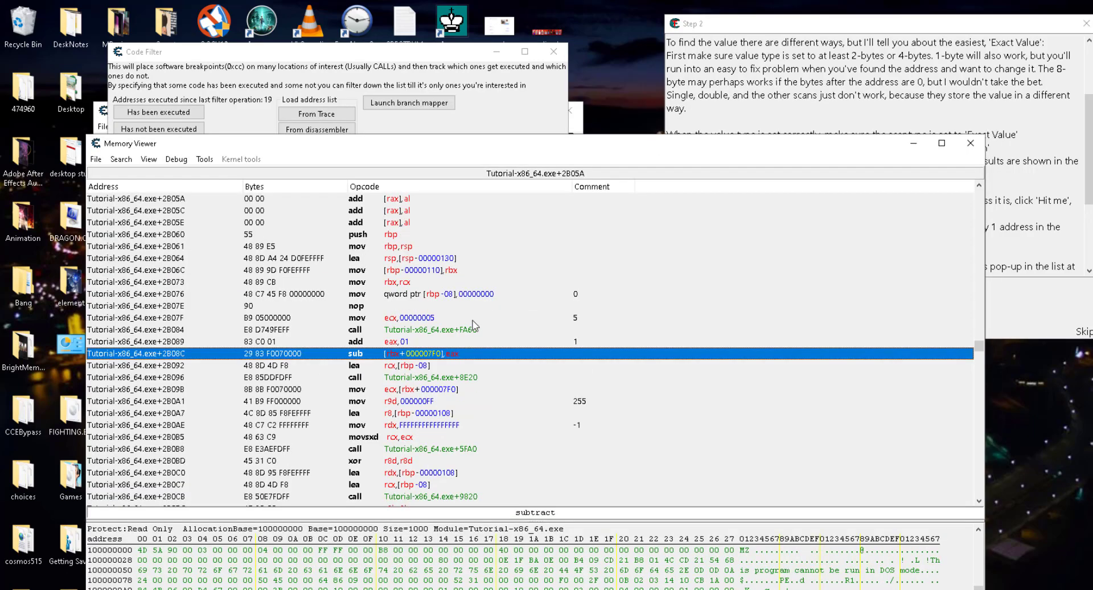
right_click(431, 355)
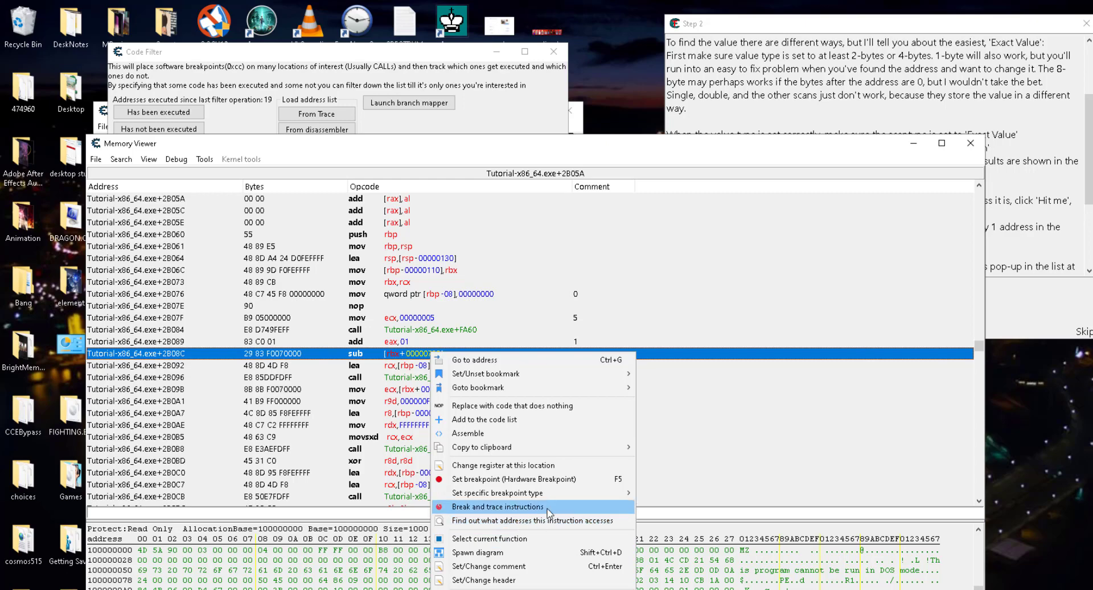
click(459, 158)
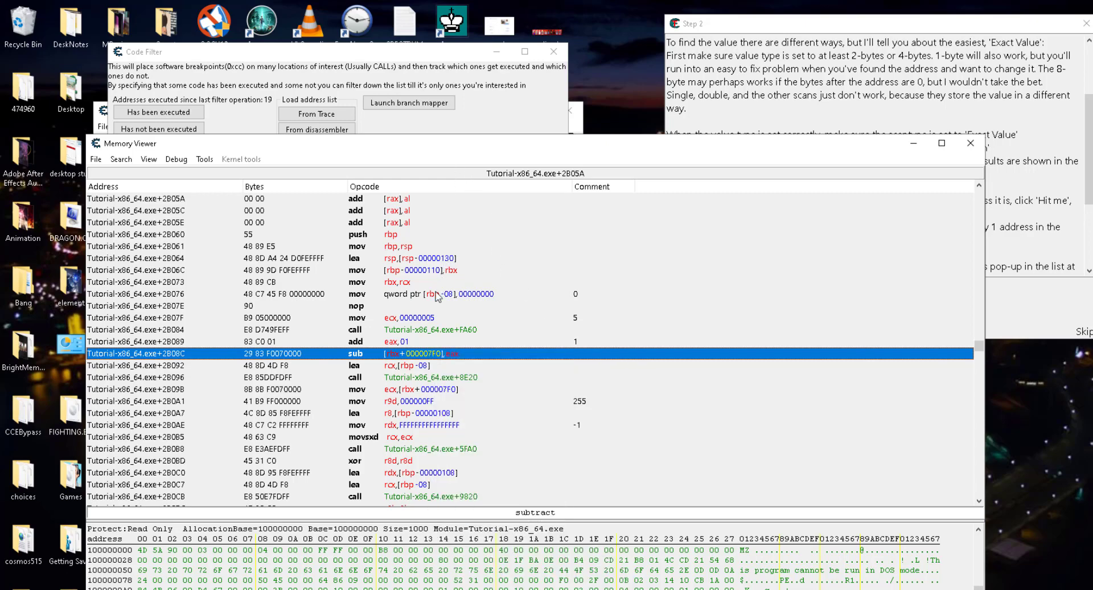
click(752, 23)
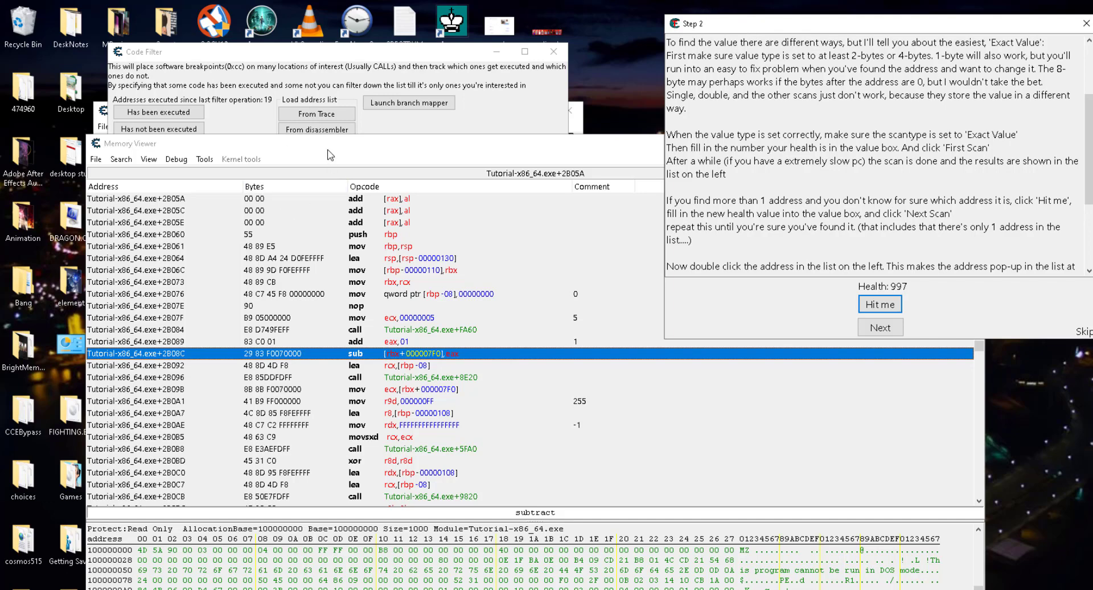
- Generate an AOB injection script in the auto assembler for the sub instruction at "Tutorial-x86_64.exe"+2B08C, naming the injection symbol test1
drag(331, 145, 340, 264)
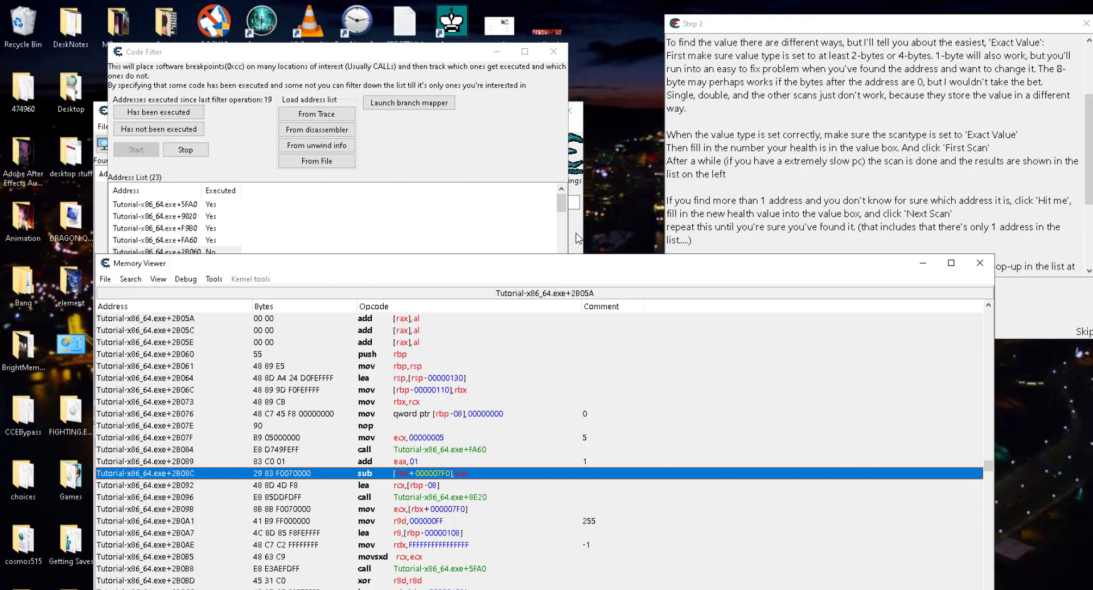
drag(426, 275, 418, 216)
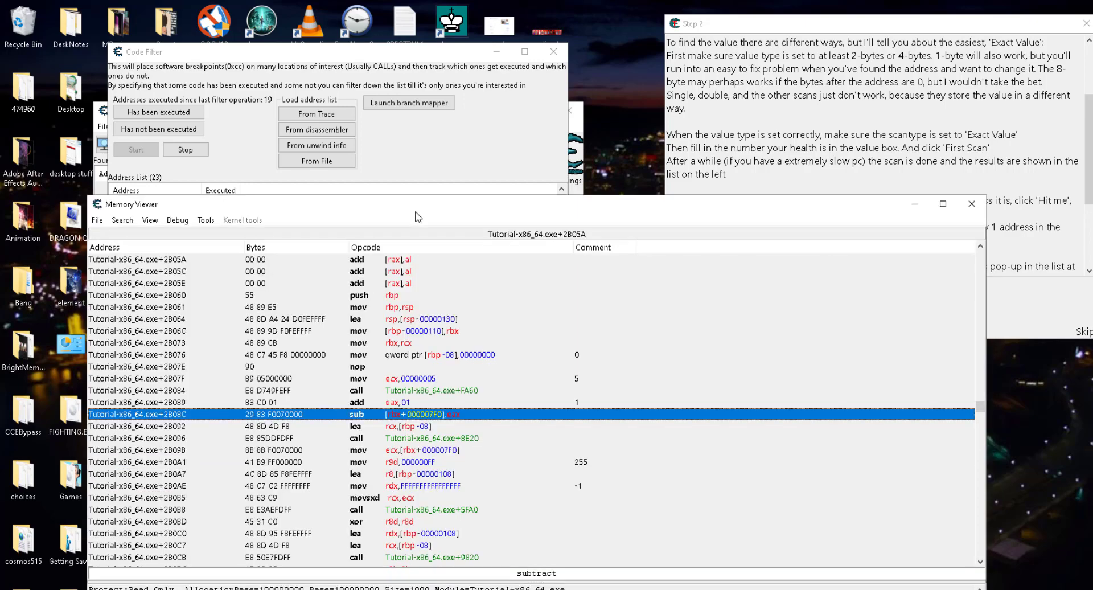
click(206, 220)
click(262, 524)
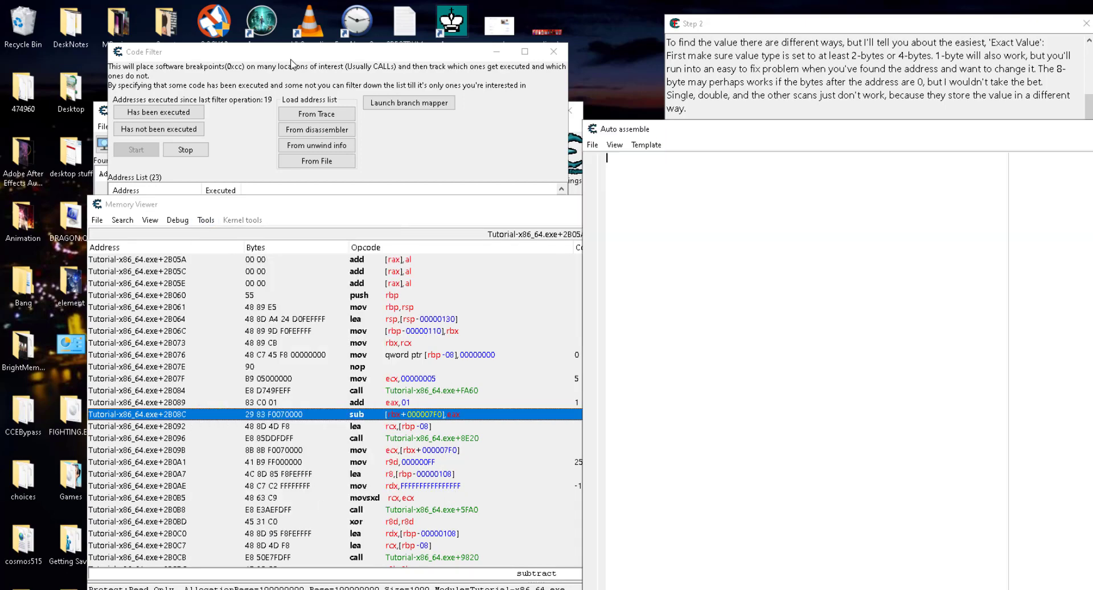
click(647, 144)
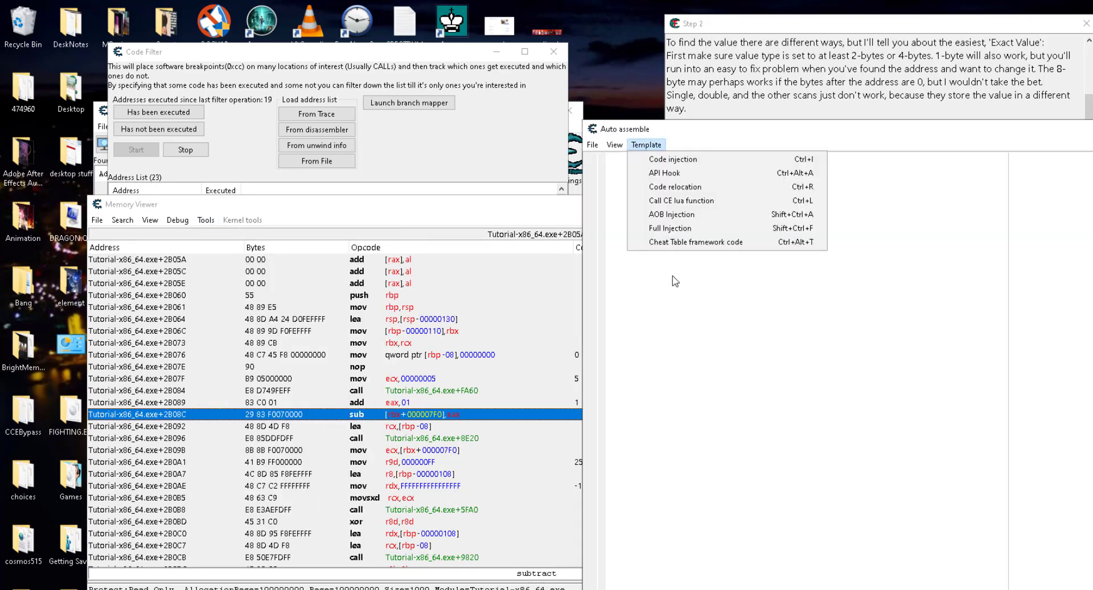
click(766, 230)
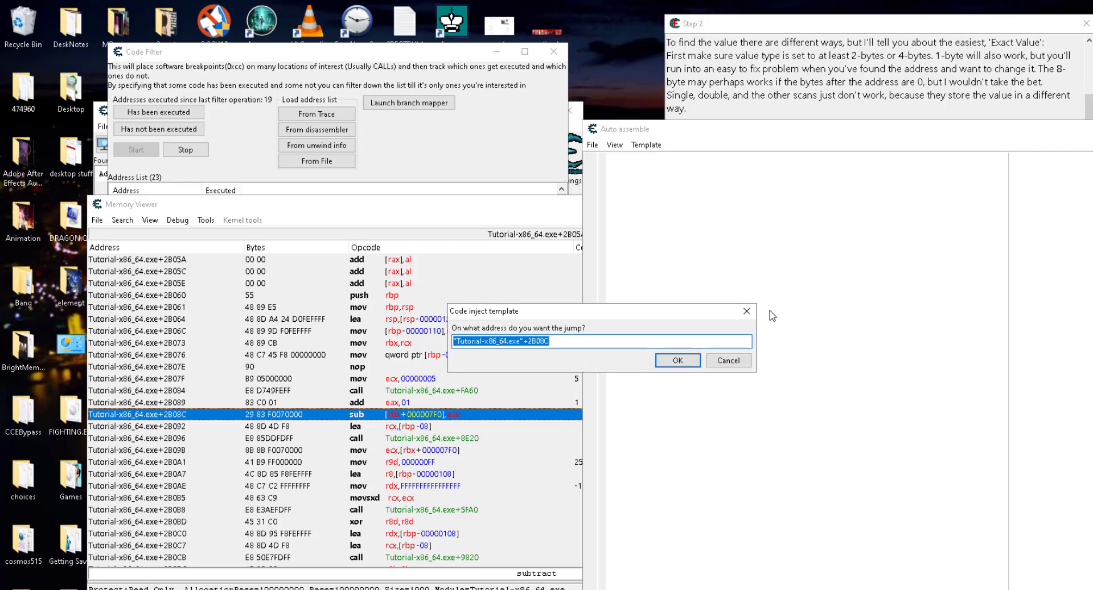
click(678, 360)
text(test1)
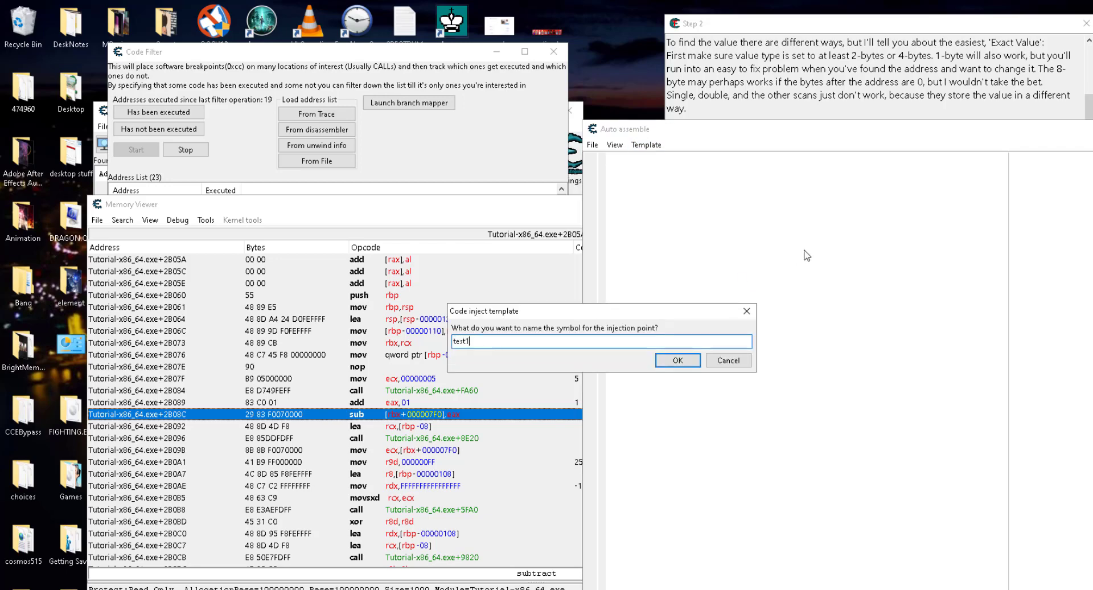
click(673, 363)
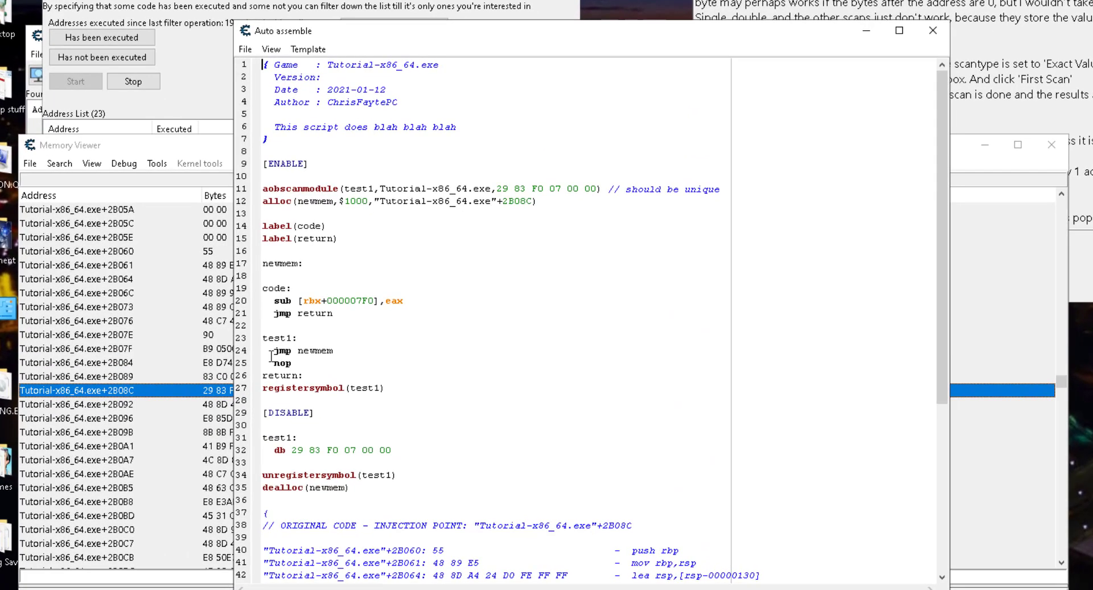
- Change the script's sub line to mov [rbx+000007F0],#5000, assign the script to the current cheat table and close the auto assembler
drag(643, 345, 626, 346)
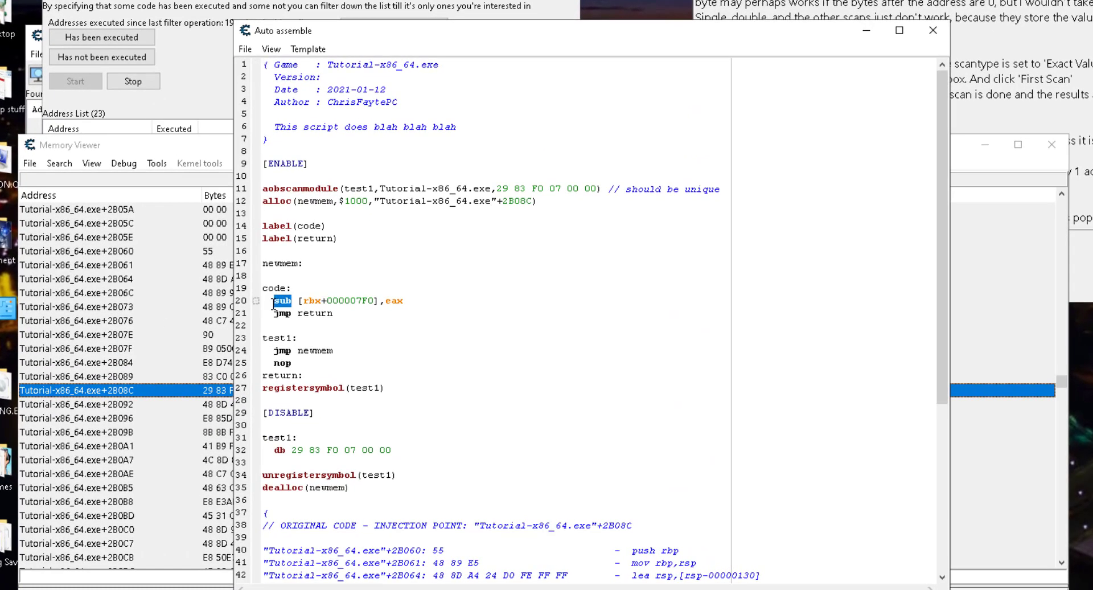
text(mov)
drag(404, 300, 384, 300)
text(#5000)
click(245, 49)
click(288, 135)
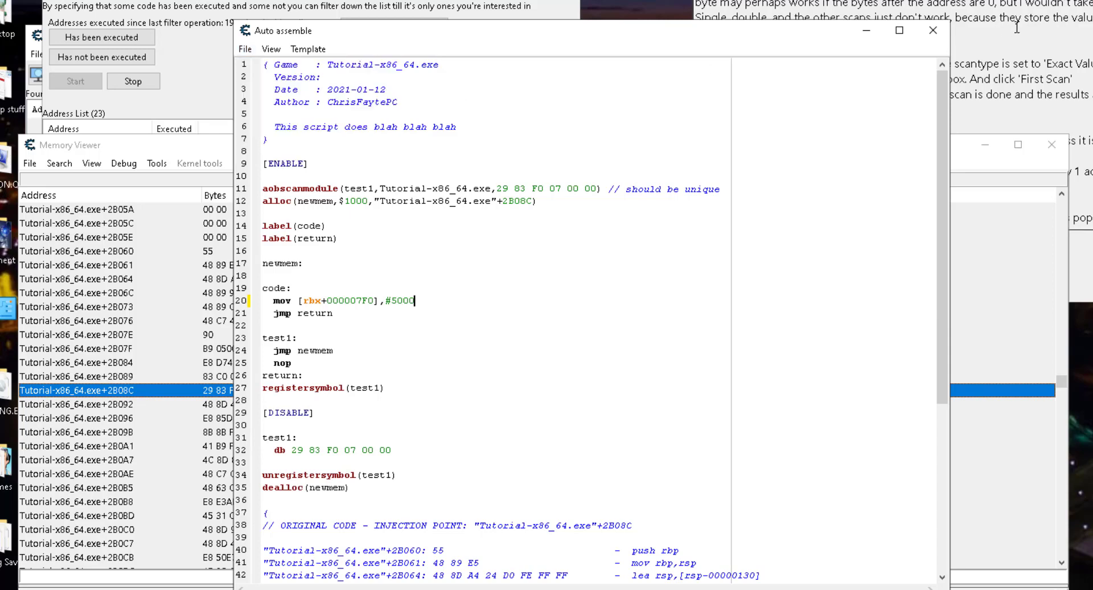
click(934, 30)
- Bring the main Cheat Engine window forward, activate the Auto Assemble script and take a hit in the tutorial
click(36, 46)
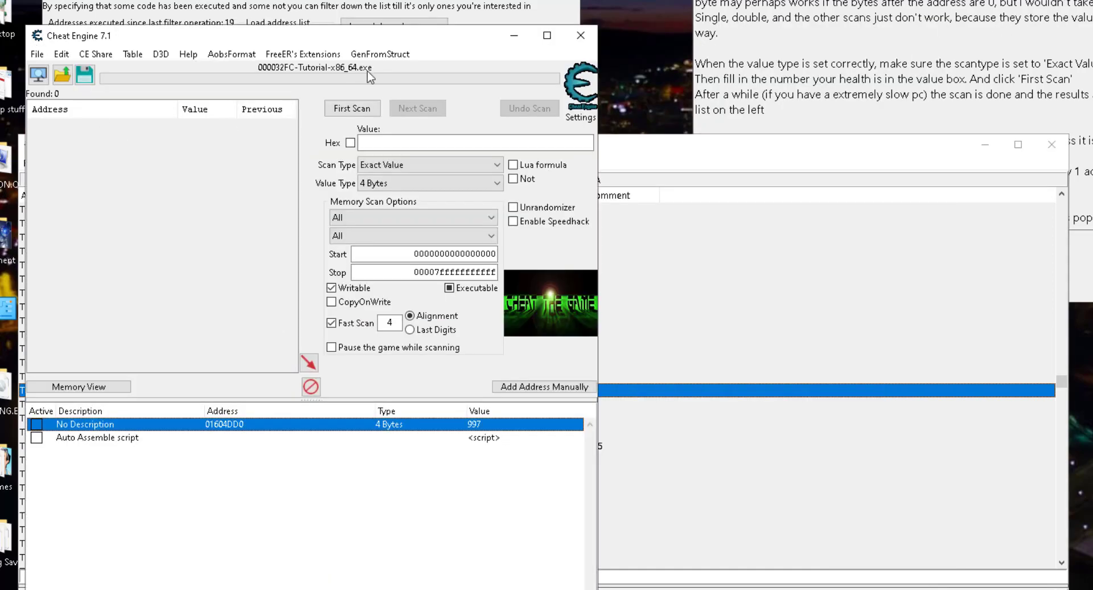
click(36, 437)
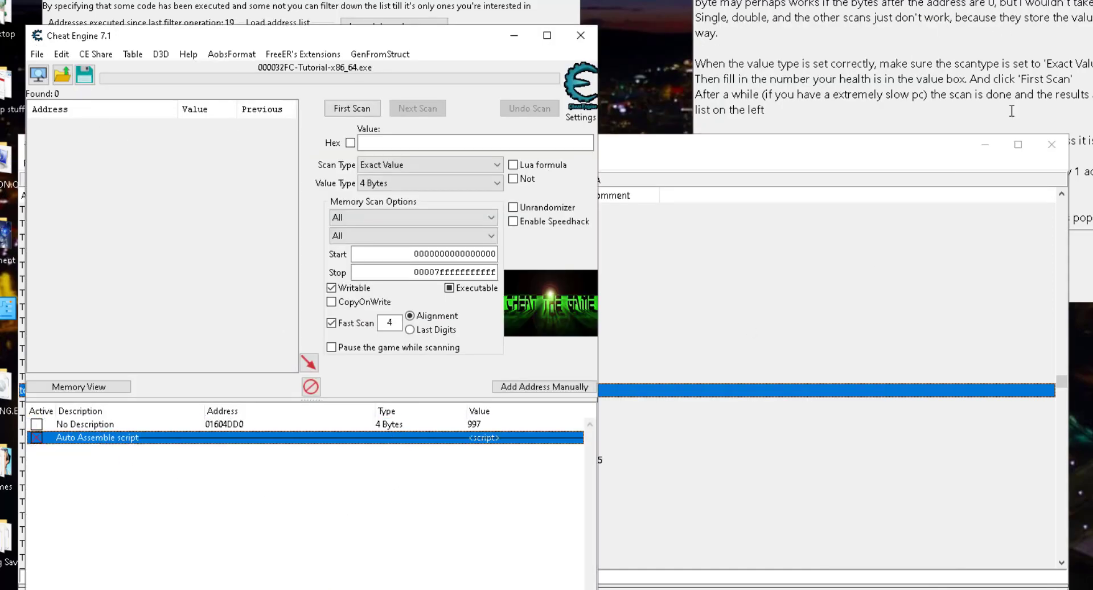
click(962, 257)
click(962, 258)
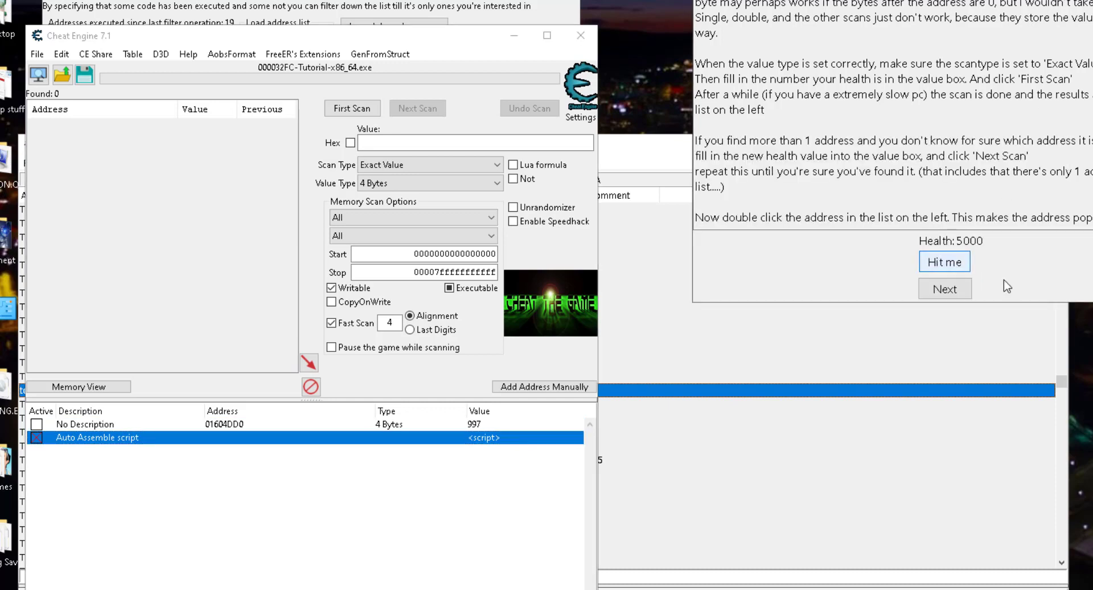